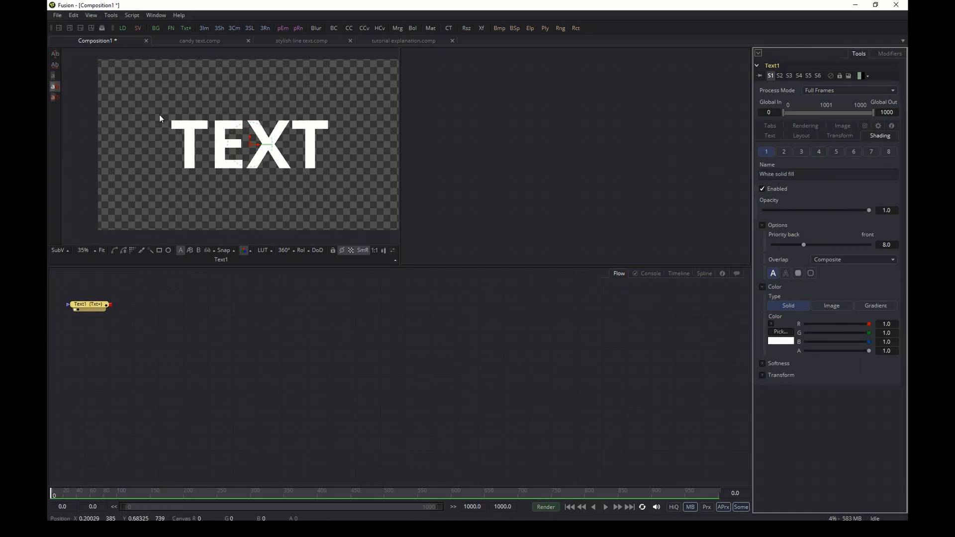
Enable the red outline shading element of the TEXT title and set its thickness to 0.1
click(785, 152)
click(763, 189)
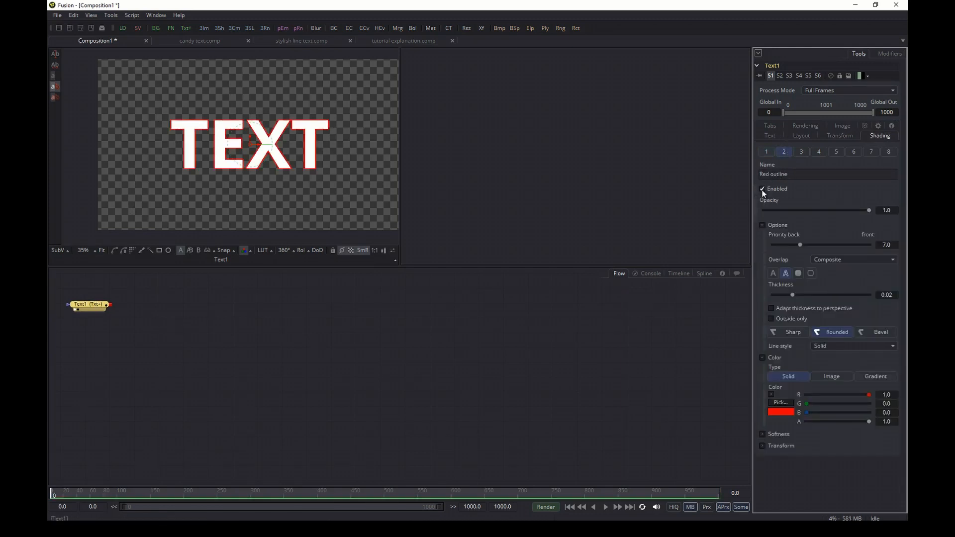
drag(793, 294, 906, 297)
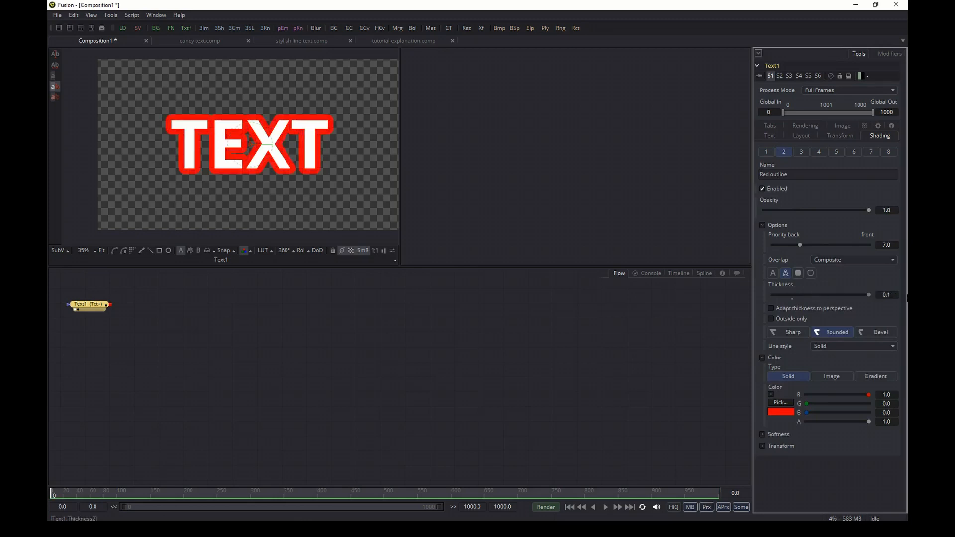
Color the outline with a gradient, using a mapping angle of -15.6 and a mapping size of 1.0
click(878, 377)
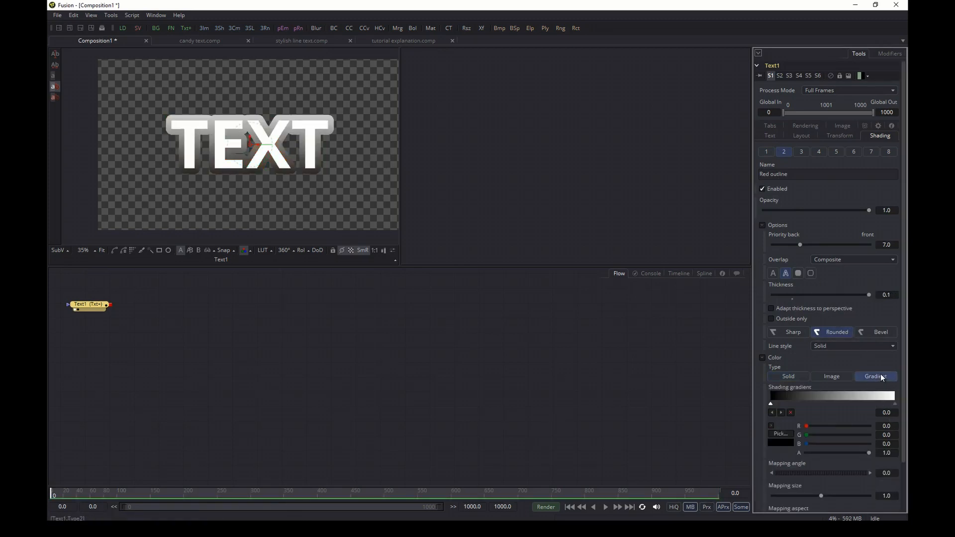
scroll(301, 139, up, 2)
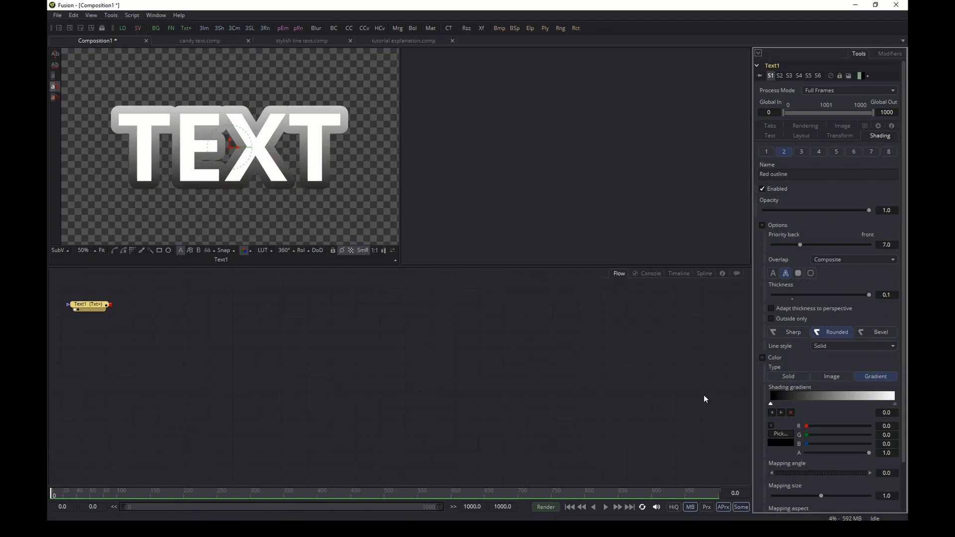
mouse_move(805, 473)
mouse_down()
mouse_move(840, 476)
mouse_move(789, 474)
mouse_move(782, 496)
mouse_up()
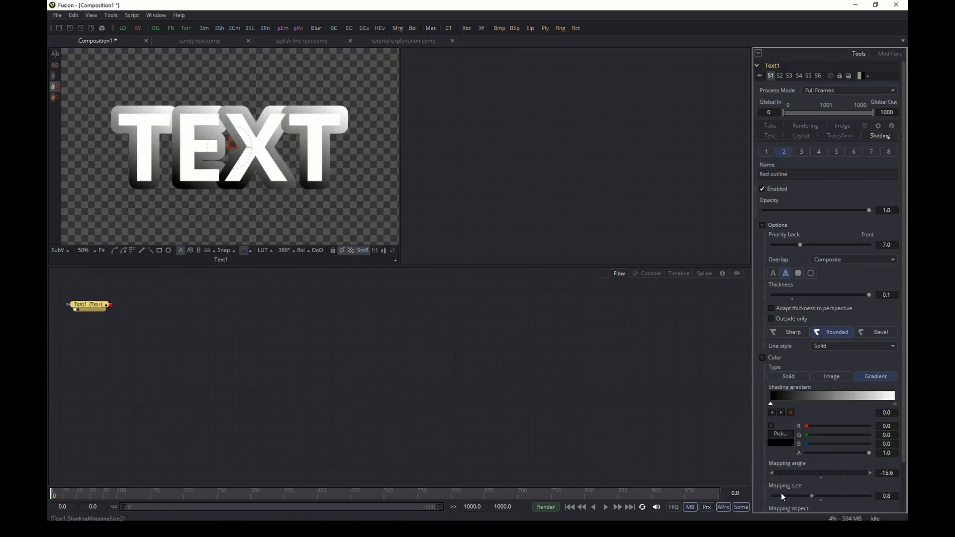
click(823, 498)
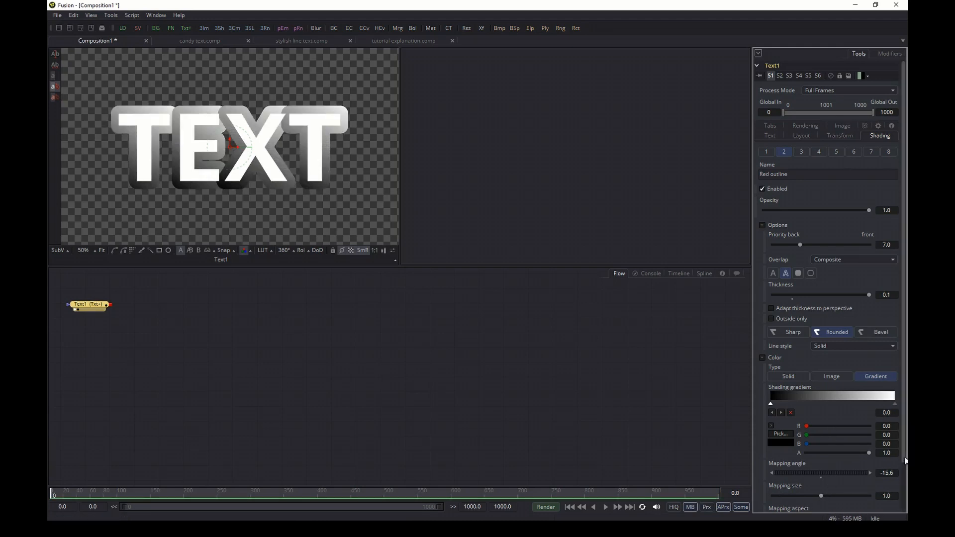
Set the outline gradient's mapping aspect to 0.981 and its mapping level to Full image
scroll(903, 469, down, 2)
drag(795, 463, 794, 469)
click(832, 479)
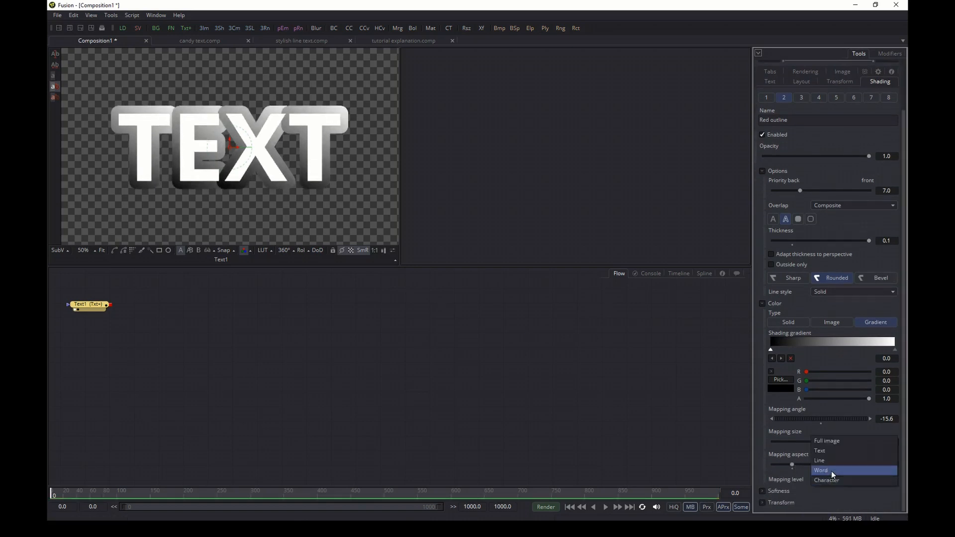
click(832, 471)
click(835, 479)
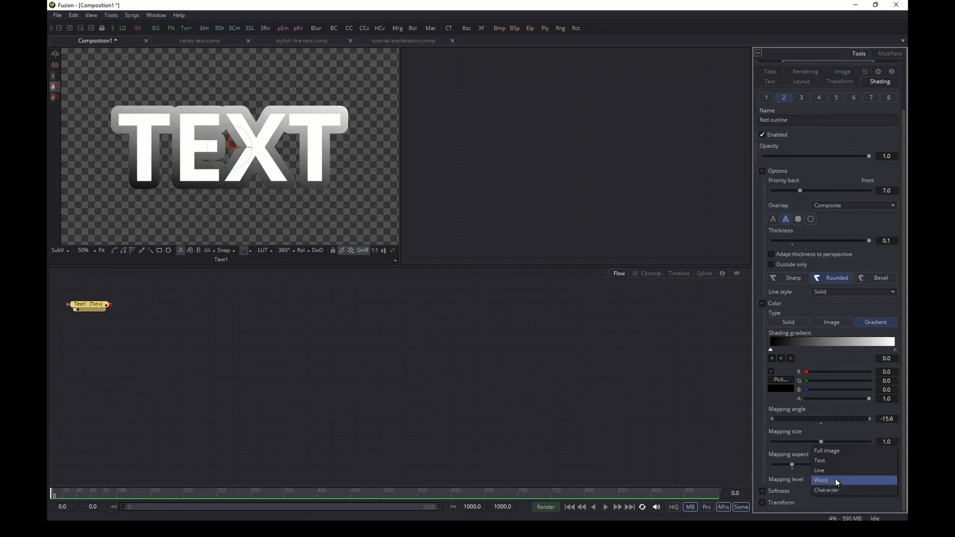
click(837, 451)
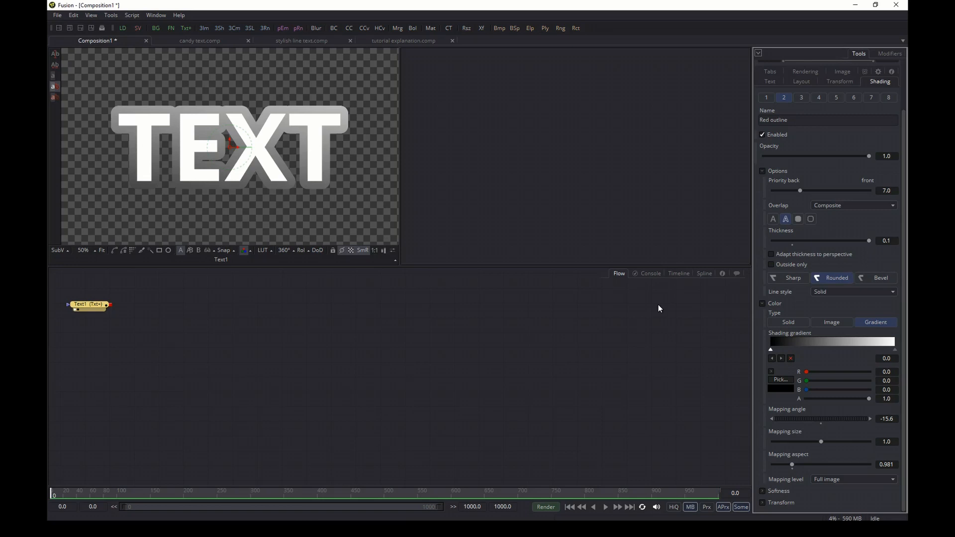
Switch to the candy text.comp composition and delete the unconnected Merge2 and Background3 nodes
click(208, 43)
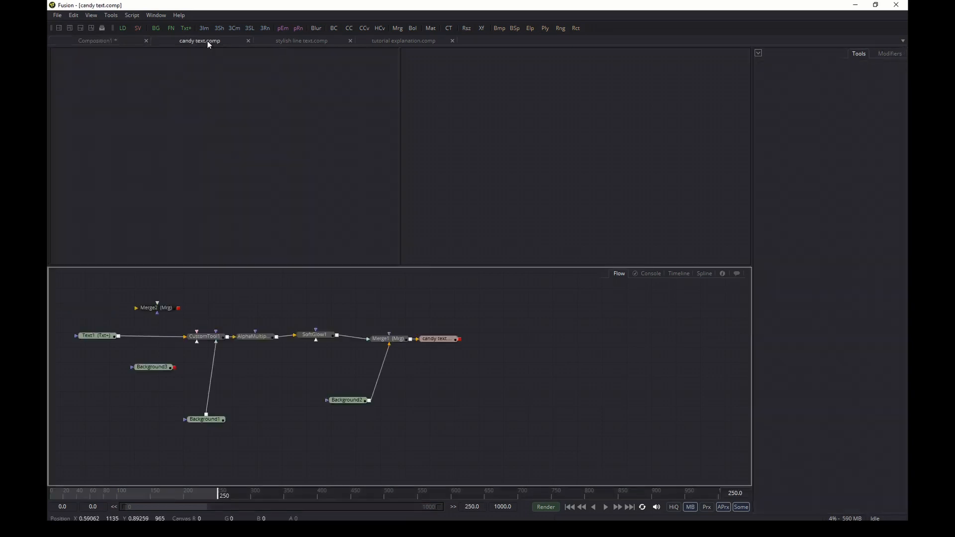
click(153, 309)
key(Delete)
click(154, 368)
key(Delete)
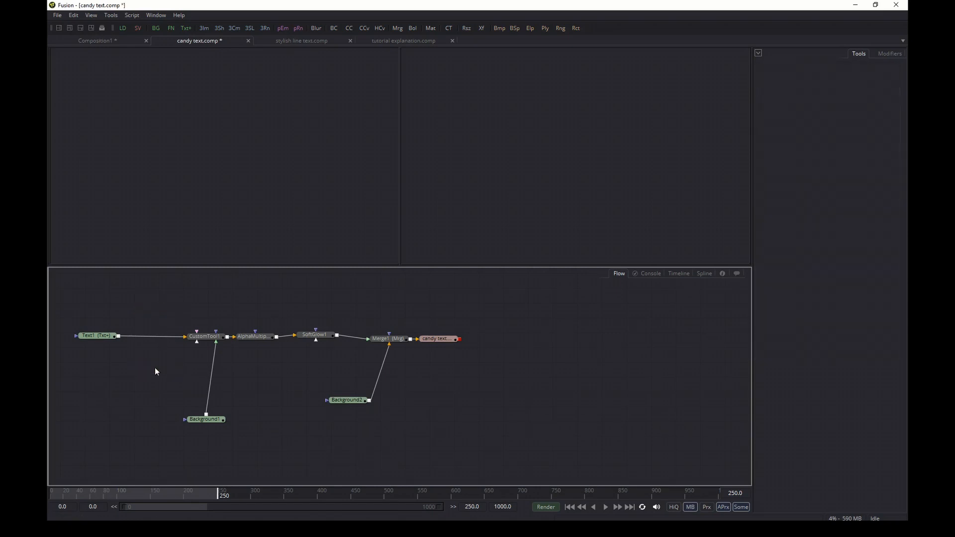
Show the Text1 node in the first viewer with the whole word CANDY in view
drag(97, 336, 128, 164)
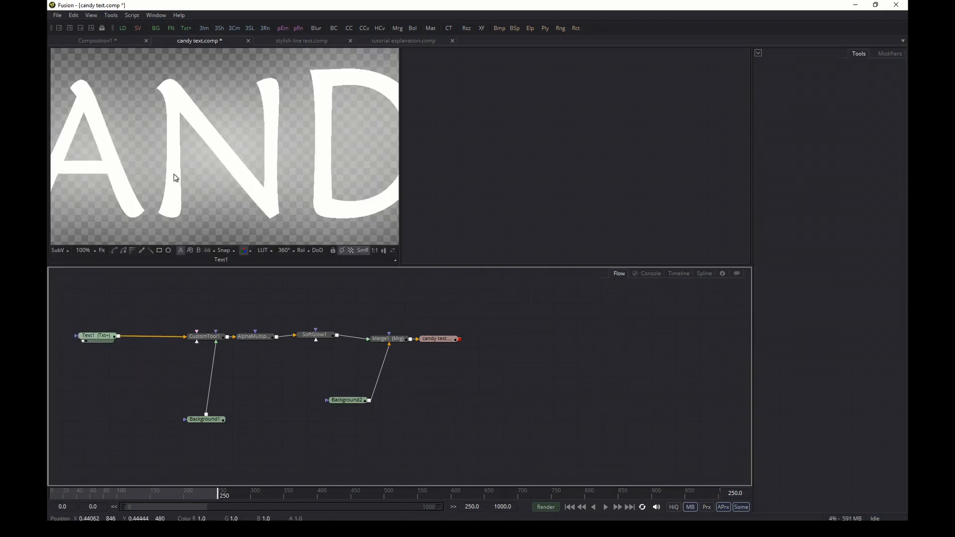
scroll(174, 174, down, 1)
scroll(167, 150, down, 1)
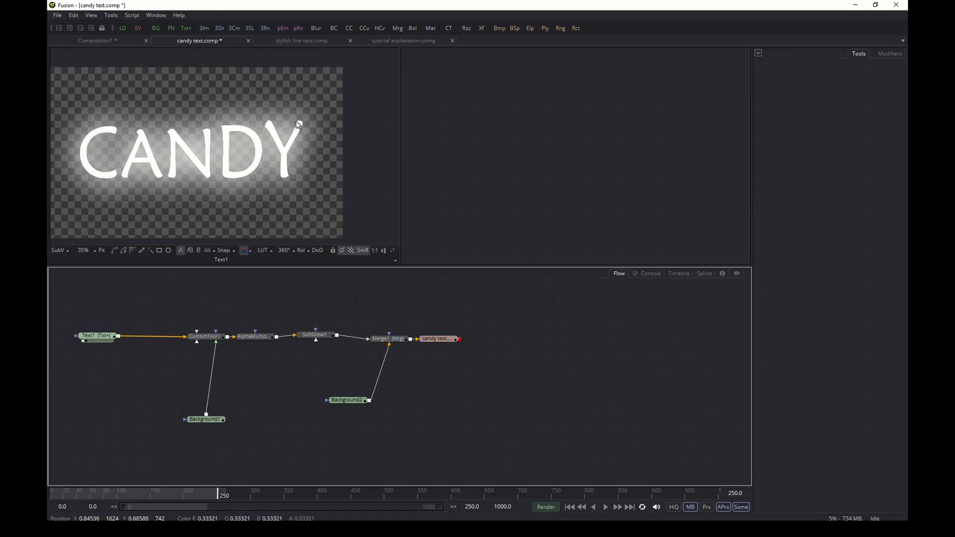
Examine the shading settings of Text1's second element, including its thickness, color and softness
click(100, 337)
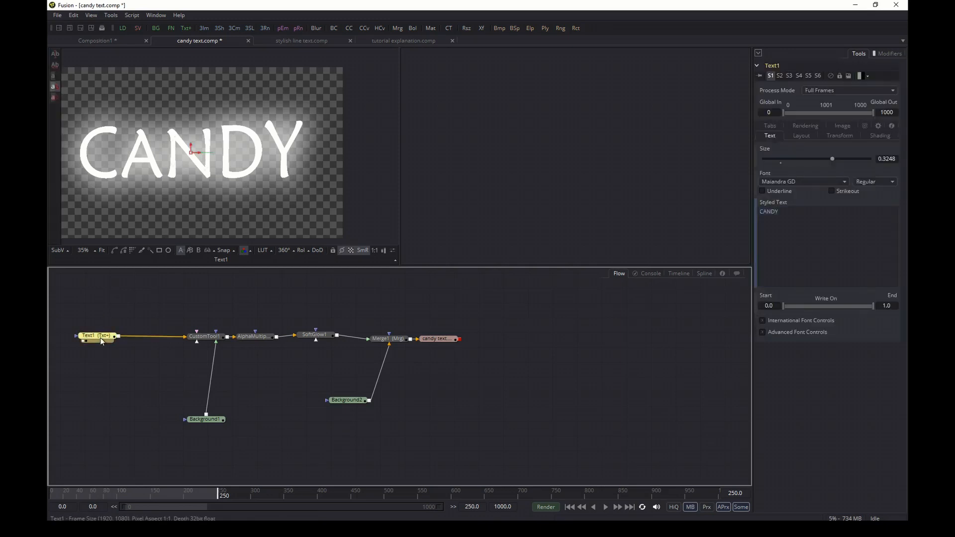
click(889, 139)
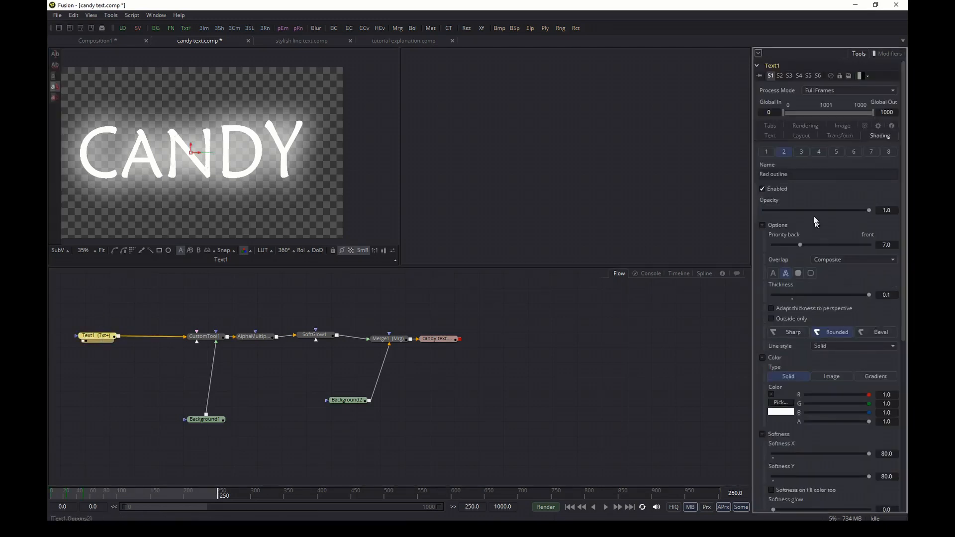
mouse_move(902, 258)
mouse_down()
mouse_move(906, 413)
mouse_move(907, 401)
mouse_up()
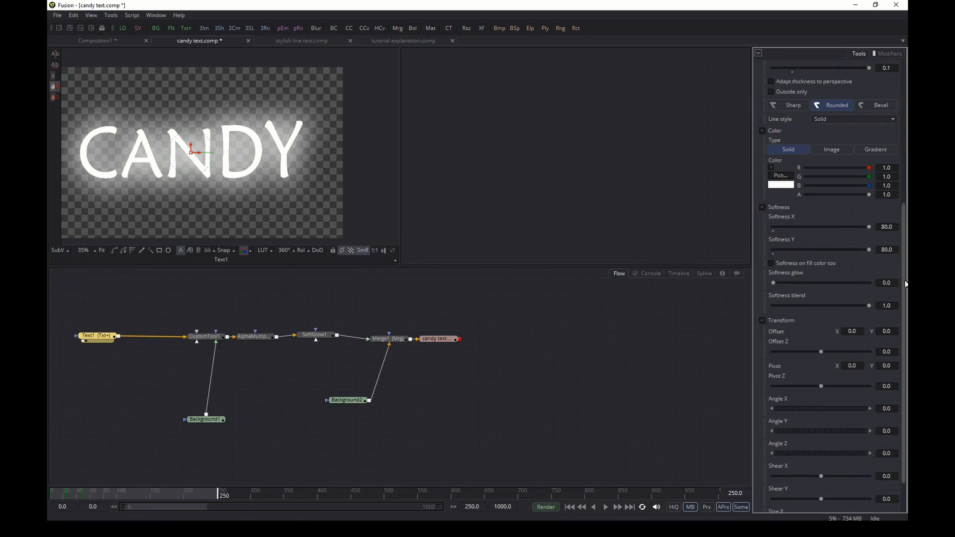
drag(907, 284, 904, 158)
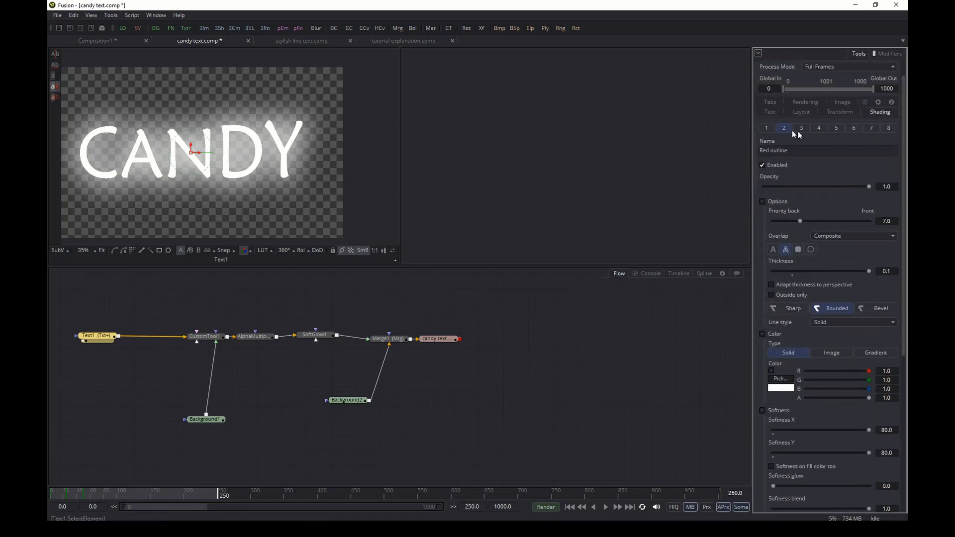
Try a Softness X of 15.14 on Text1's white solid fill, and undo it
click(766, 128)
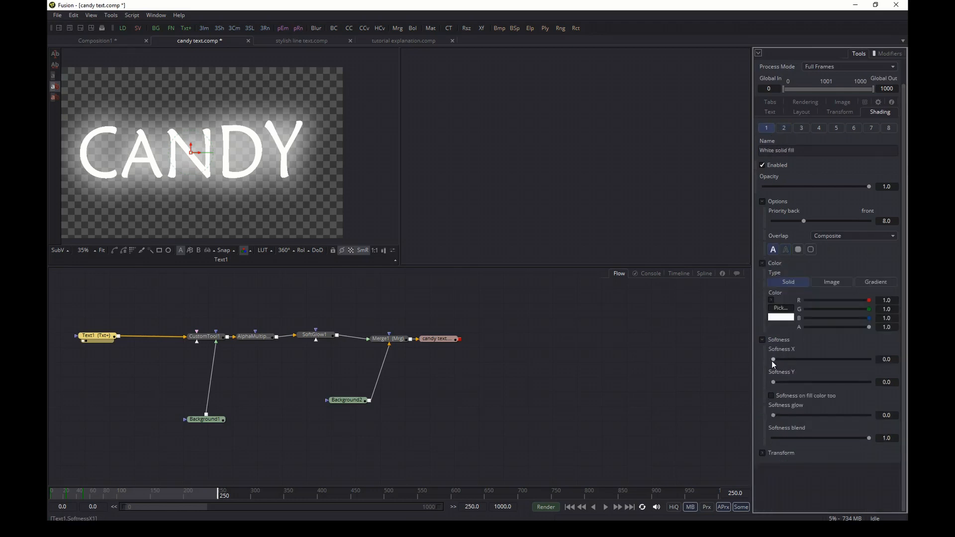
drag(771, 359, 846, 359)
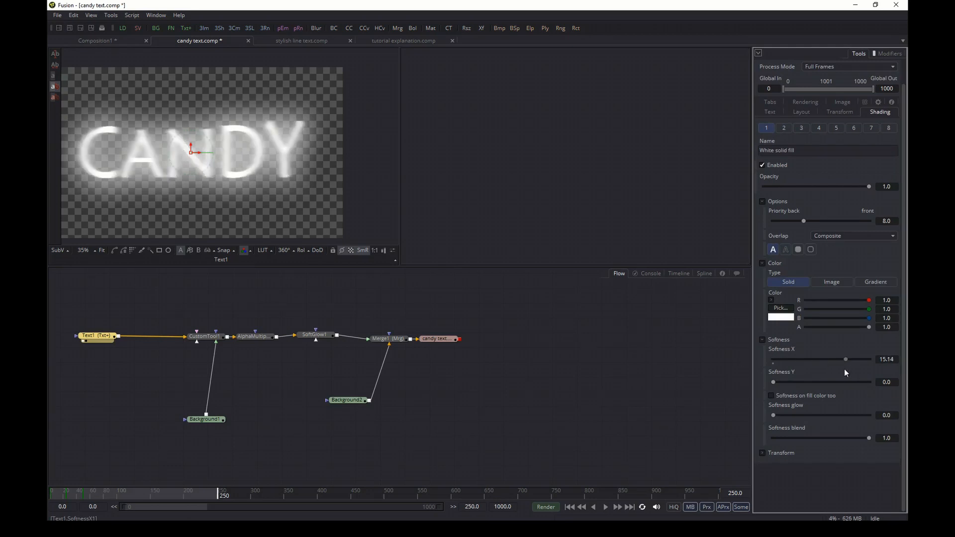
key(ctrl+z)
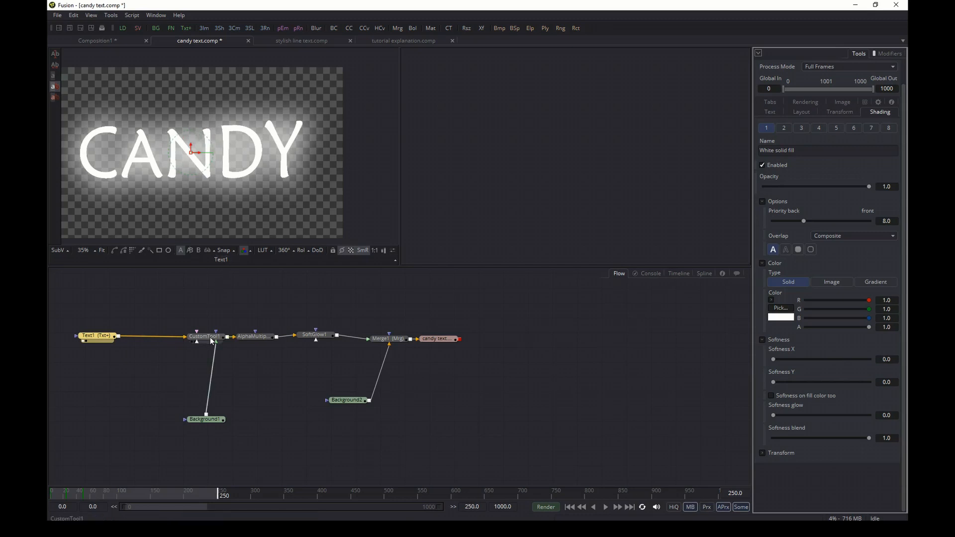
Show CustomTool1 in the second viewer and compare it with Text1 and the Background1 gradient in the first
drag(209, 336, 539, 154)
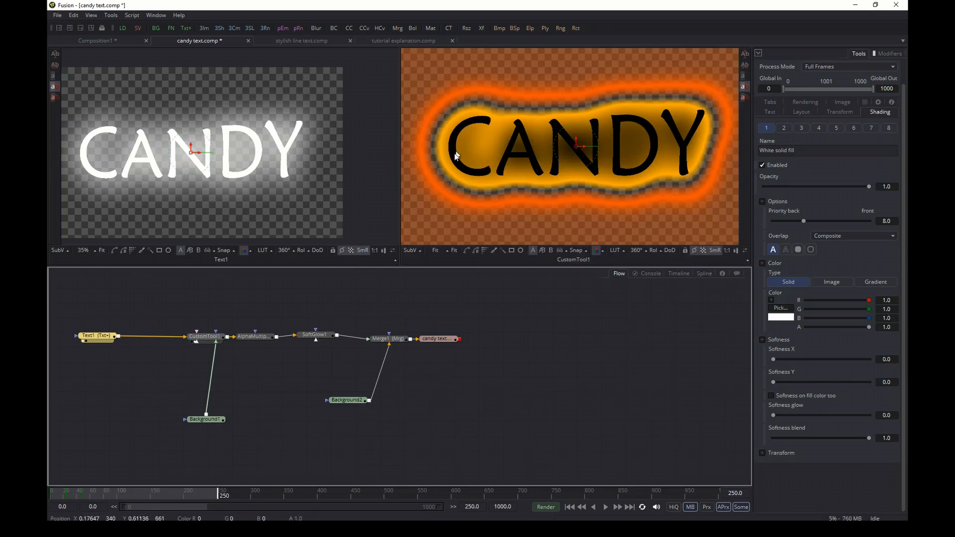
key(1)
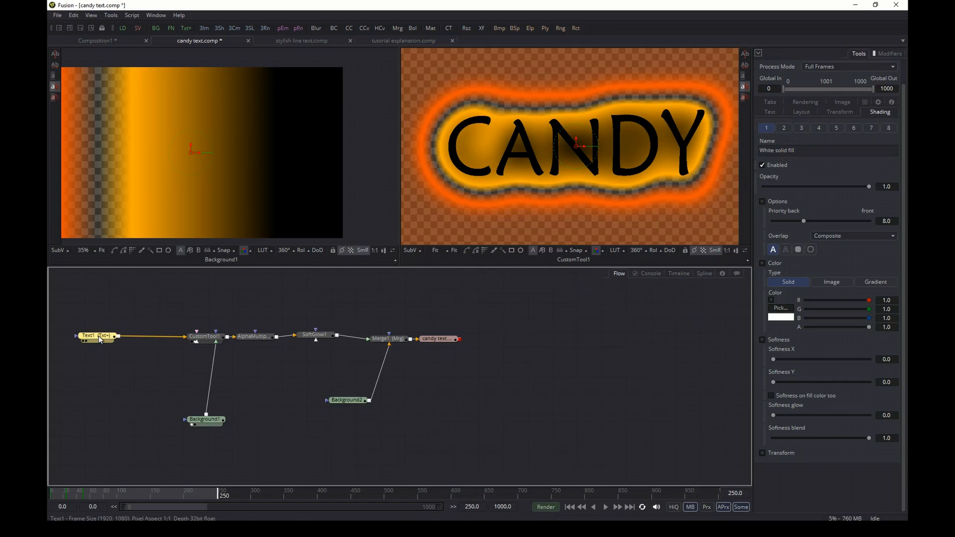
drag(100, 340, 167, 110)
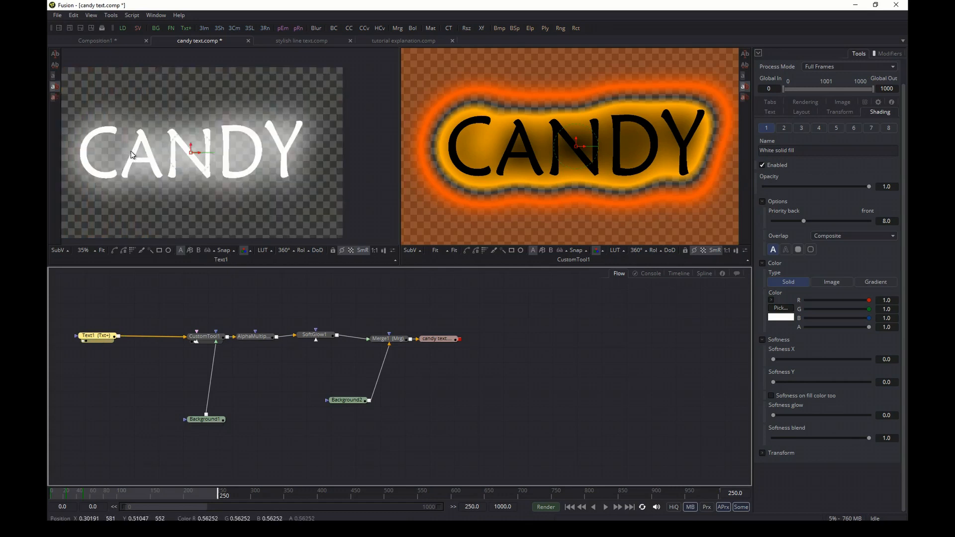
drag(205, 420, 229, 171)
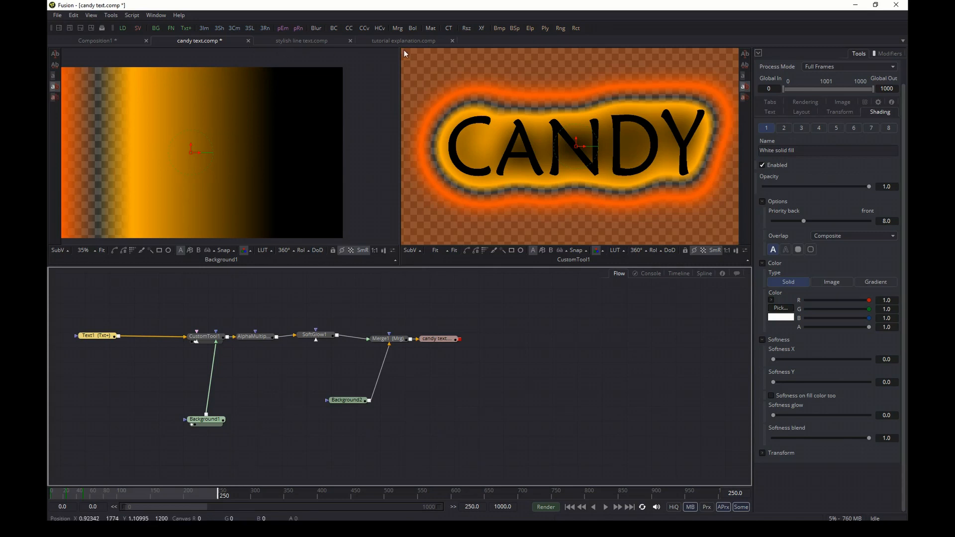
Switch to tutorial explanation.comp and show Merge5 in the first viewer and Merge7 in the second
click(414, 41)
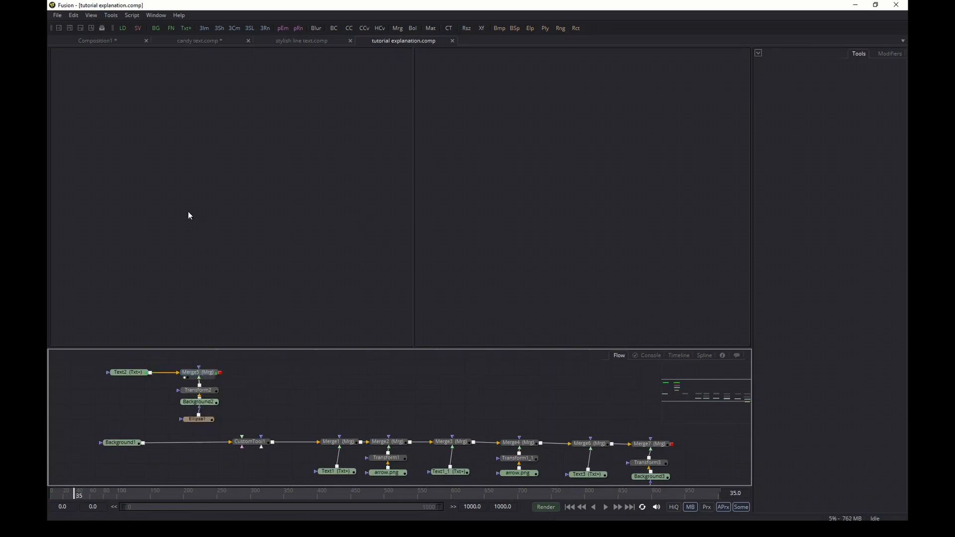
key(1)
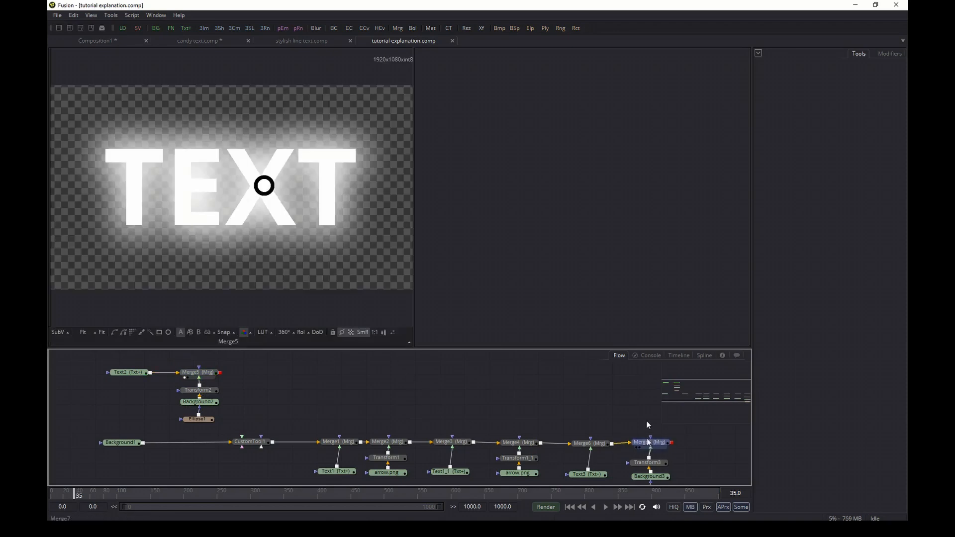
key(2)
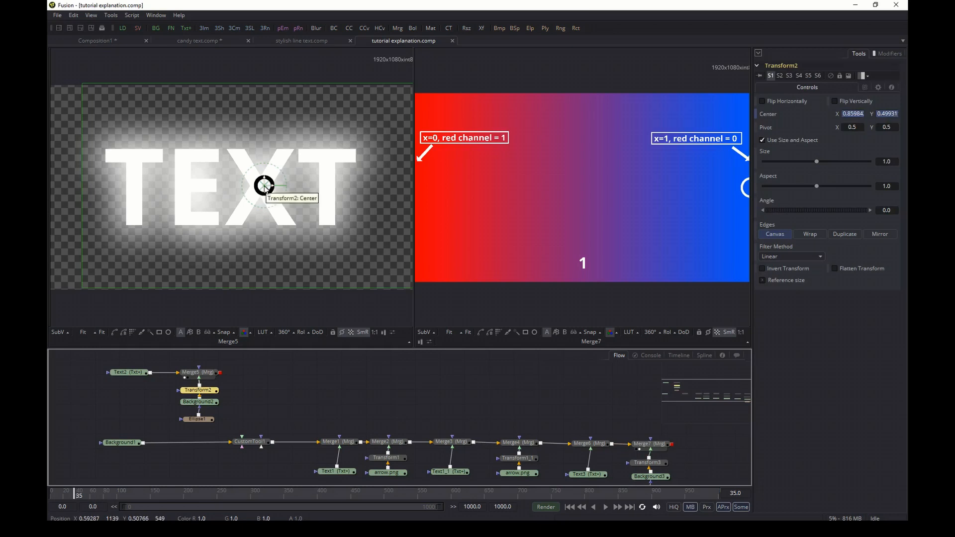
Move the Transform2 sampling circle across the text and its glow, ending at about X 1.091, Y 0.453
drag(265, 185, 265, 189)
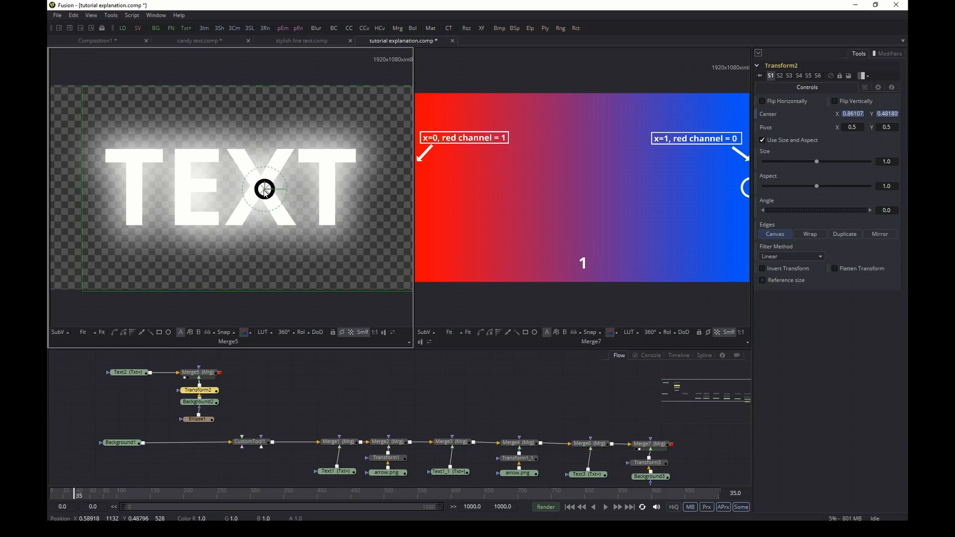
drag(265, 190, 281, 193)
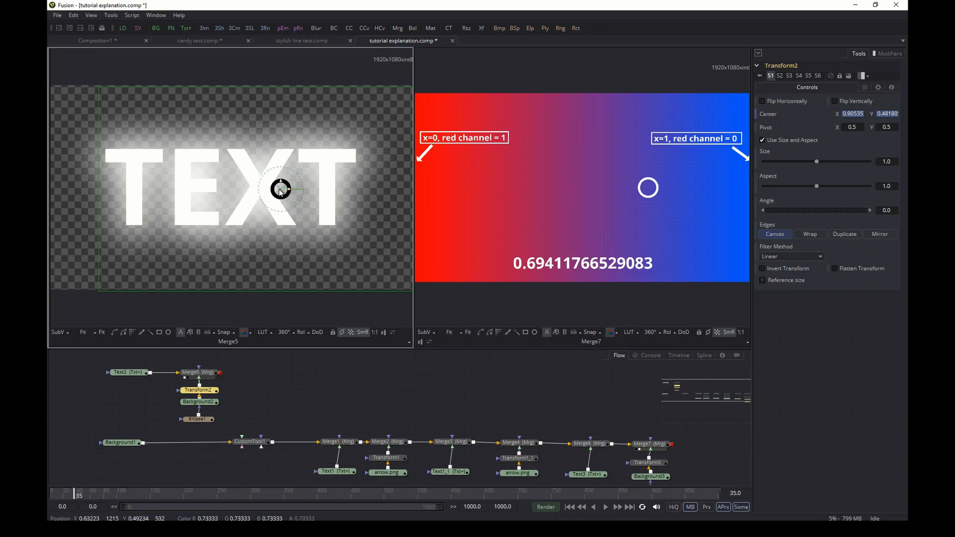
drag(281, 190, 265, 189)
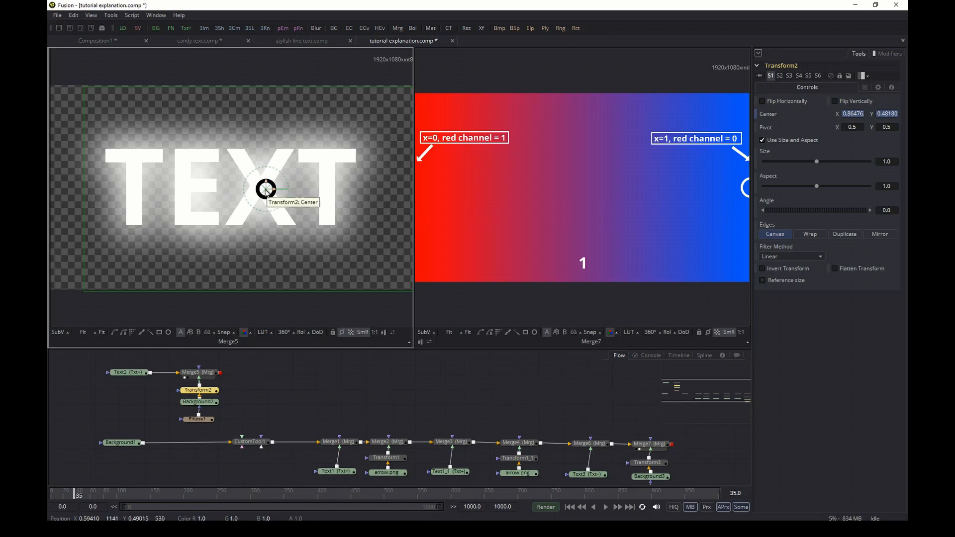
drag(266, 190, 263, 188)
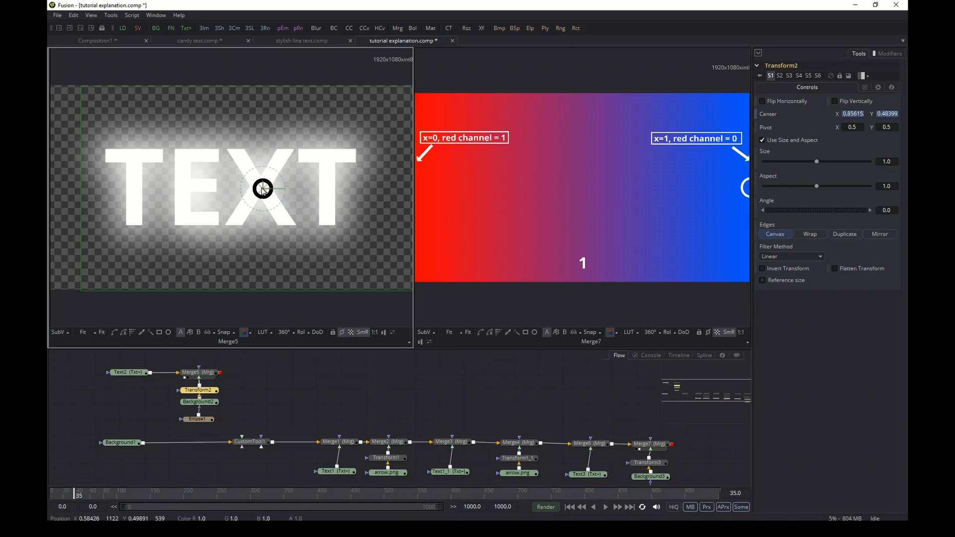
drag(262, 189, 388, 192)
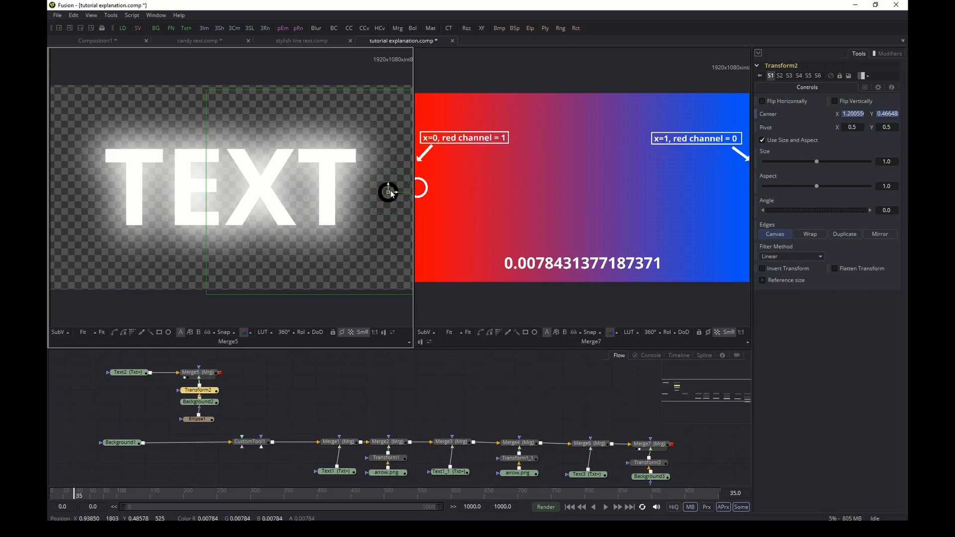
drag(383, 194, 348, 194)
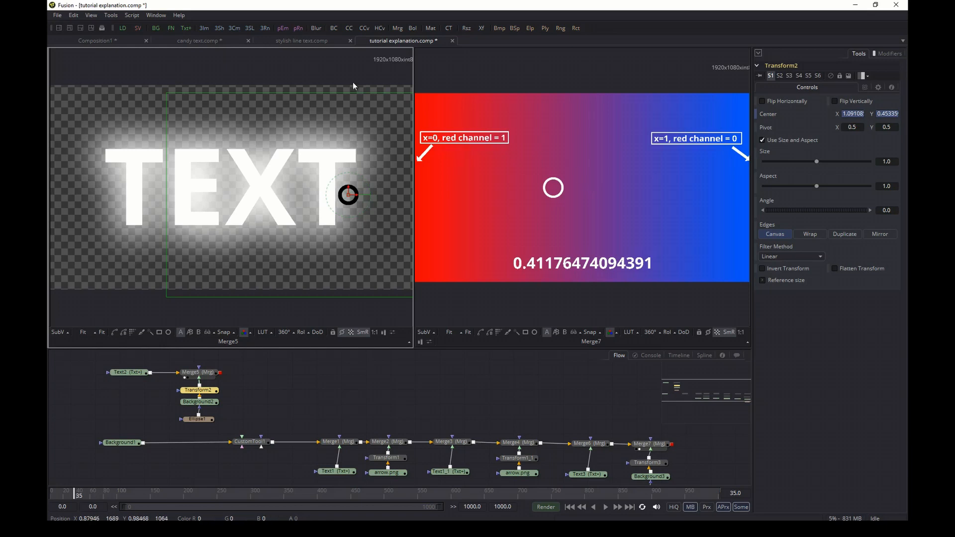
Return to candy text.comp and open the gradient settings of the Background1 node
click(195, 41)
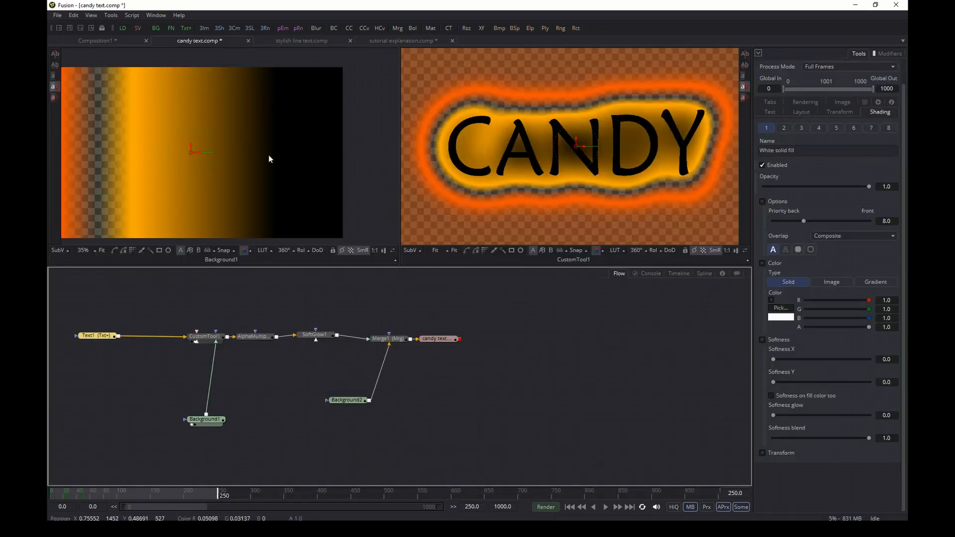
click(211, 422)
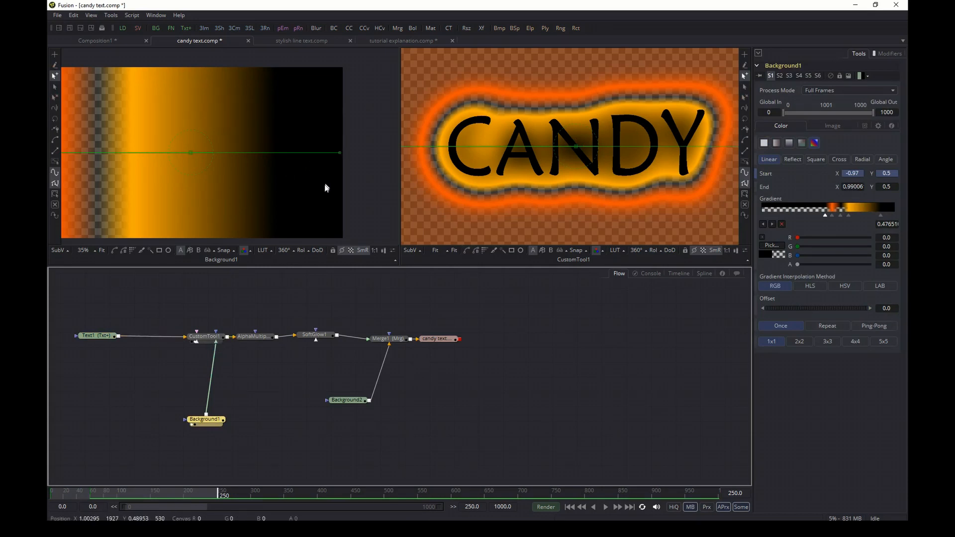
Play the candy text animation from the first frame
click(88, 341)
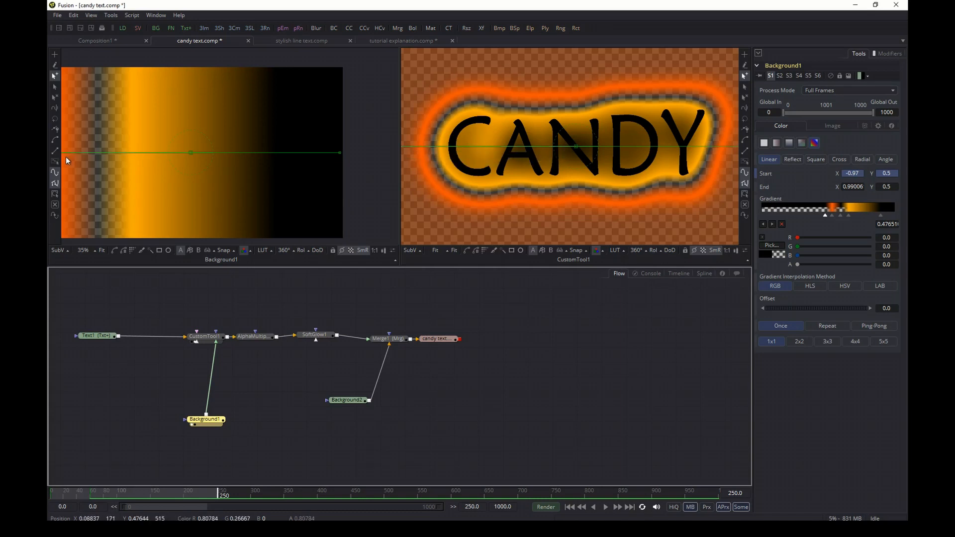
click(570, 507)
click(605, 507)
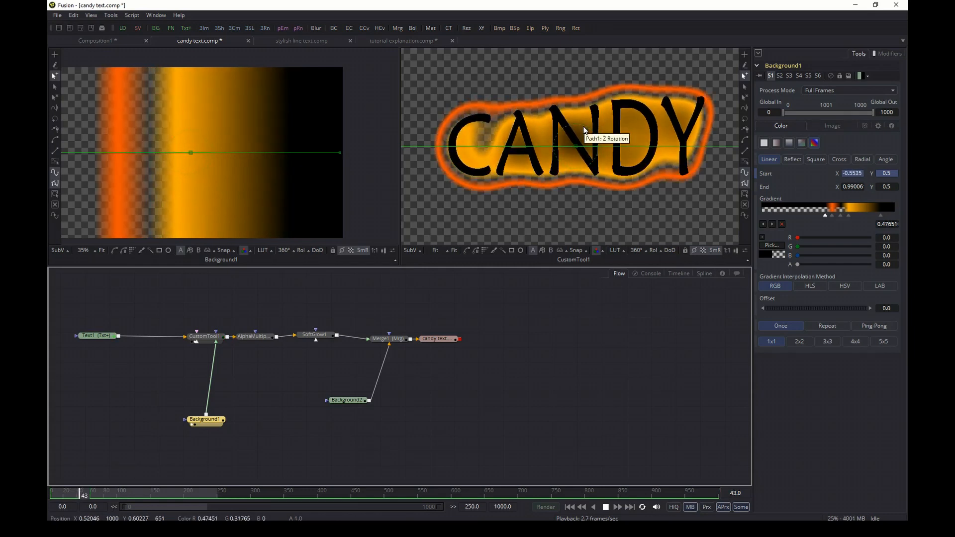
Open CustomTool1's channel expressions and examine the getr2d function name in the Red Expression
click(203, 339)
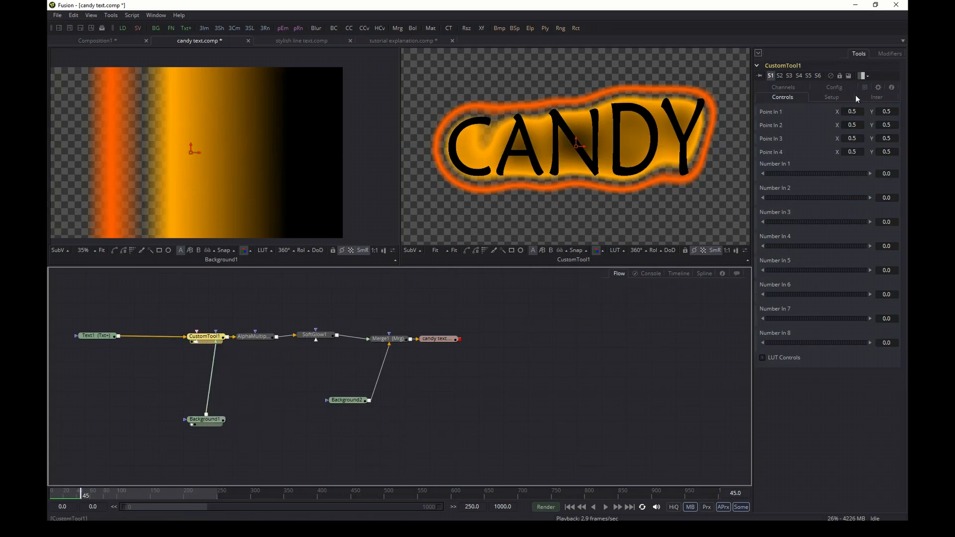
click(785, 87)
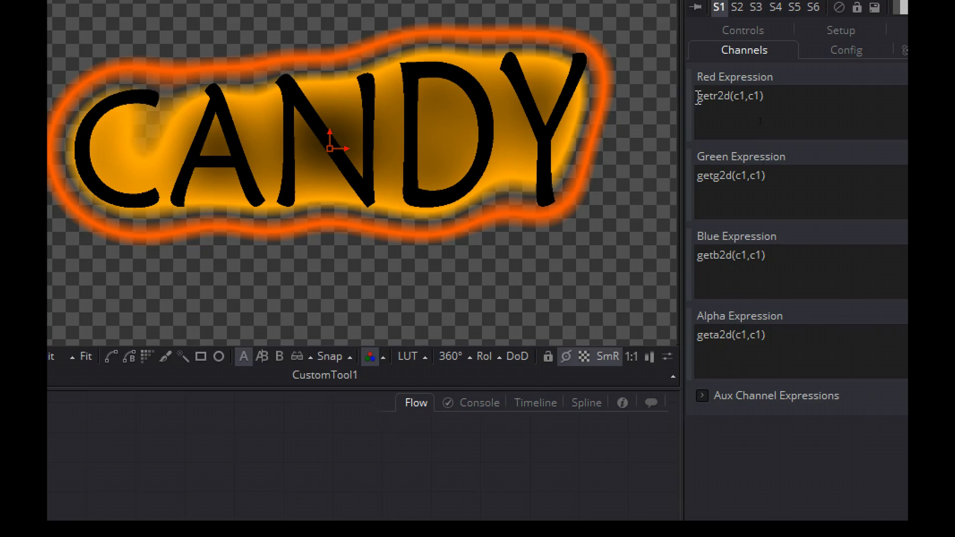
drag(698, 97, 720, 97)
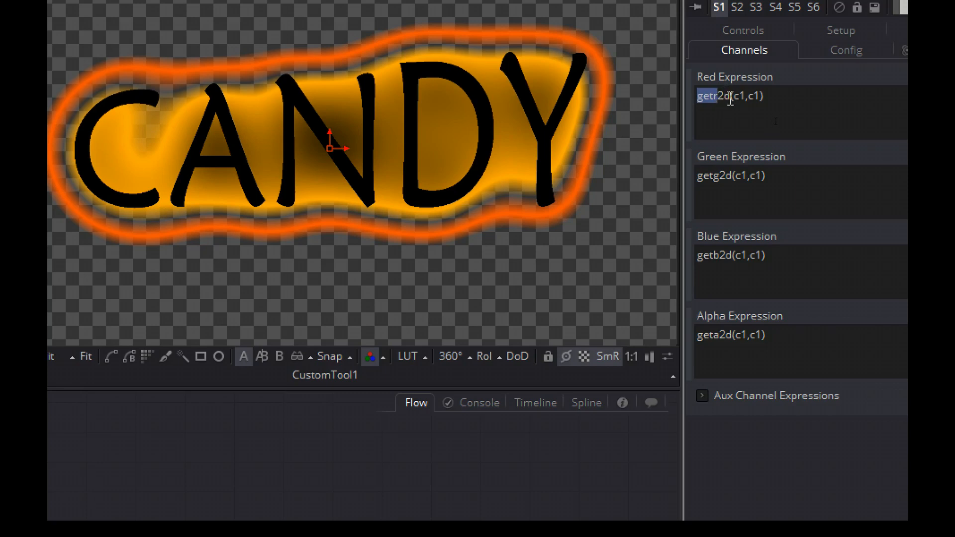
drag(725, 93, 719, 94)
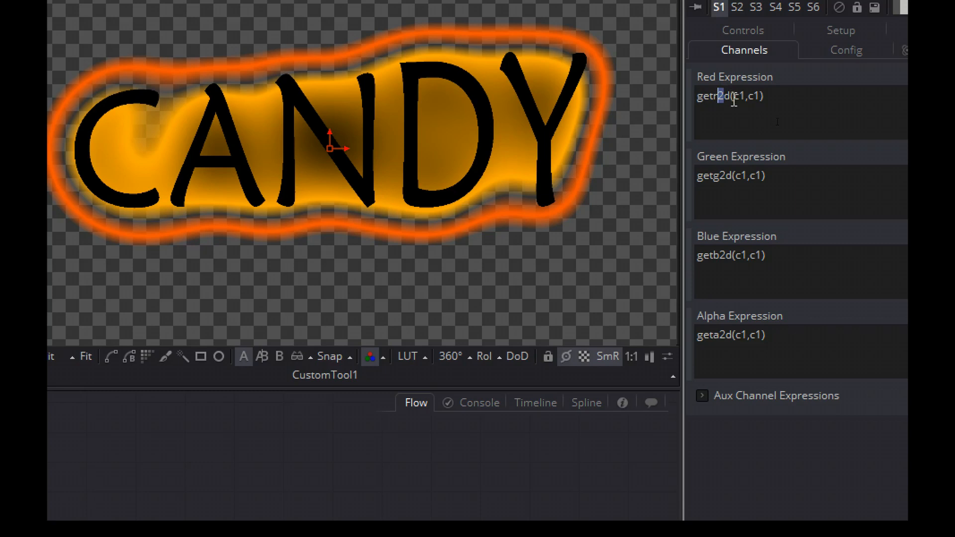
drag(731, 95, 727, 96)
text(c)
key(ctrl+z)
Highlight the first and second c1 arguments of getr2d in the Red Expression in turn
drag(734, 96, 747, 93)
click(747, 97)
double_click(738, 99)
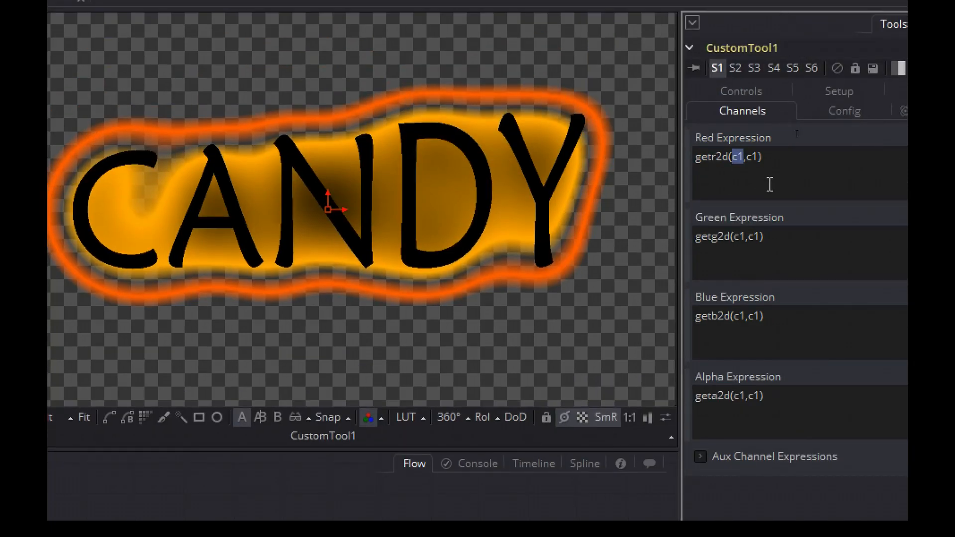
click(745, 156)
click(743, 157)
double_click(744, 156)
double_click(752, 157)
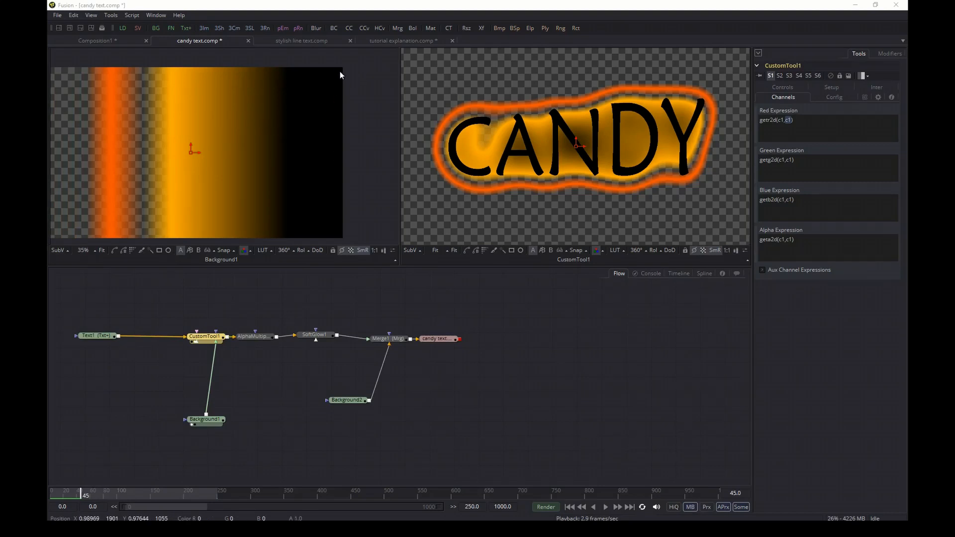
Try a constant such as 1 as the second argument of the Red Expression, and restore it to c1
click(786, 121)
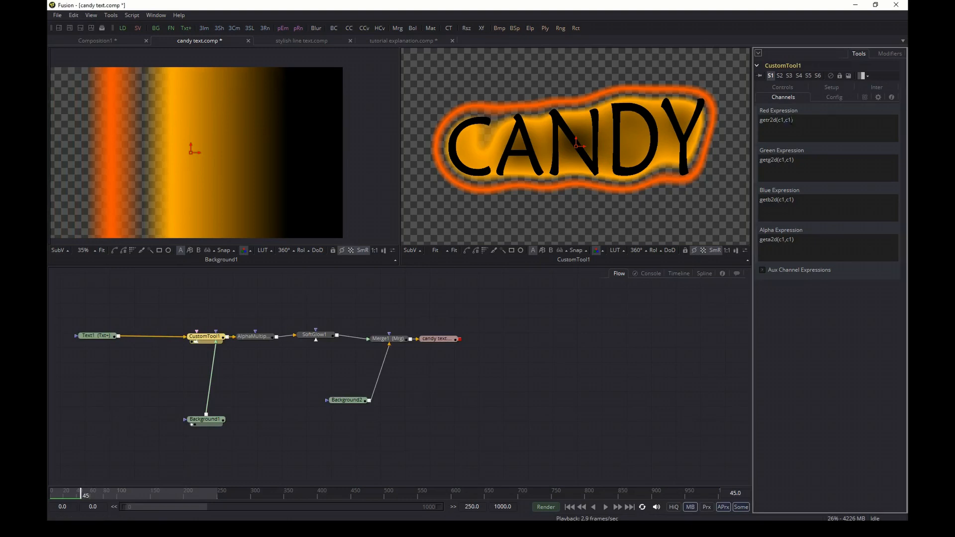
drag(792, 121, 787, 121)
click(831, 120)
key(BackSpace)
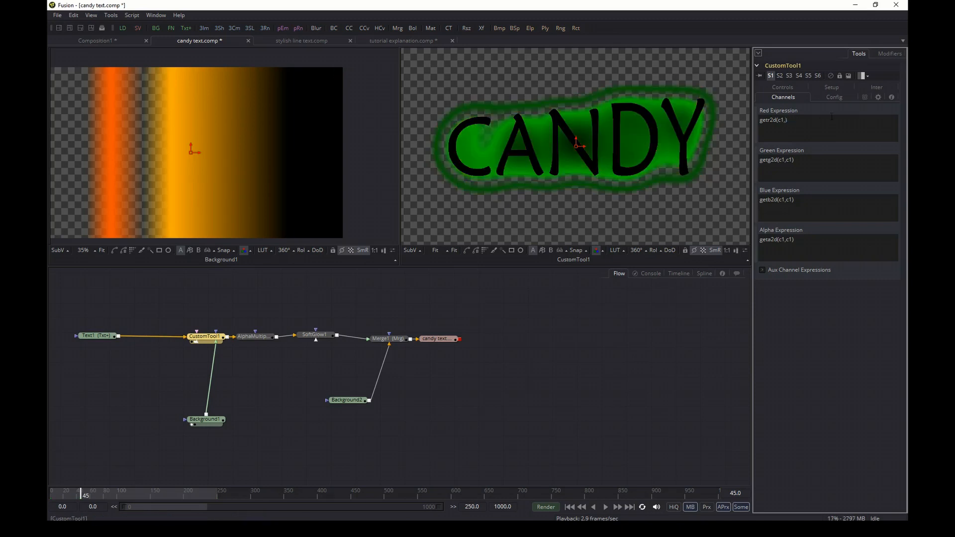
text(0)
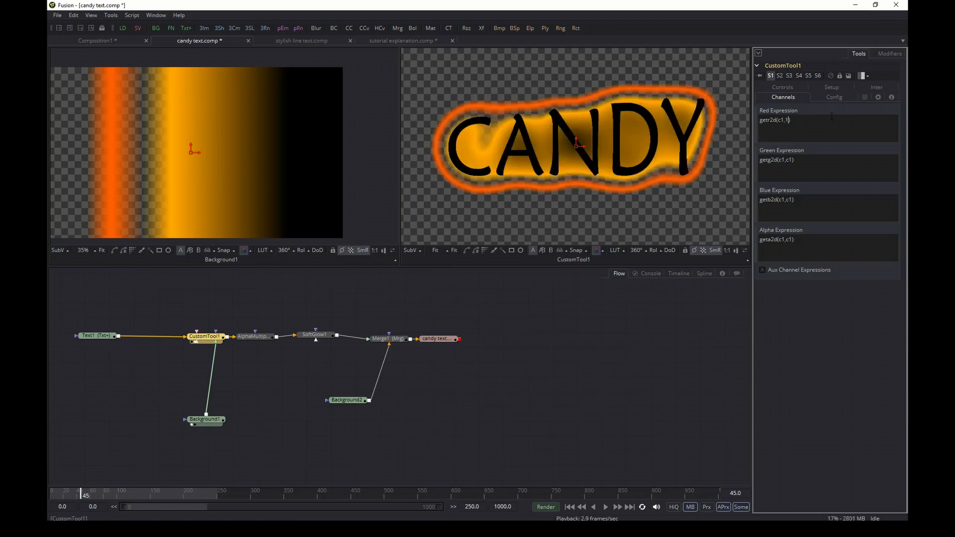
key(BackSpace)
text(c1)
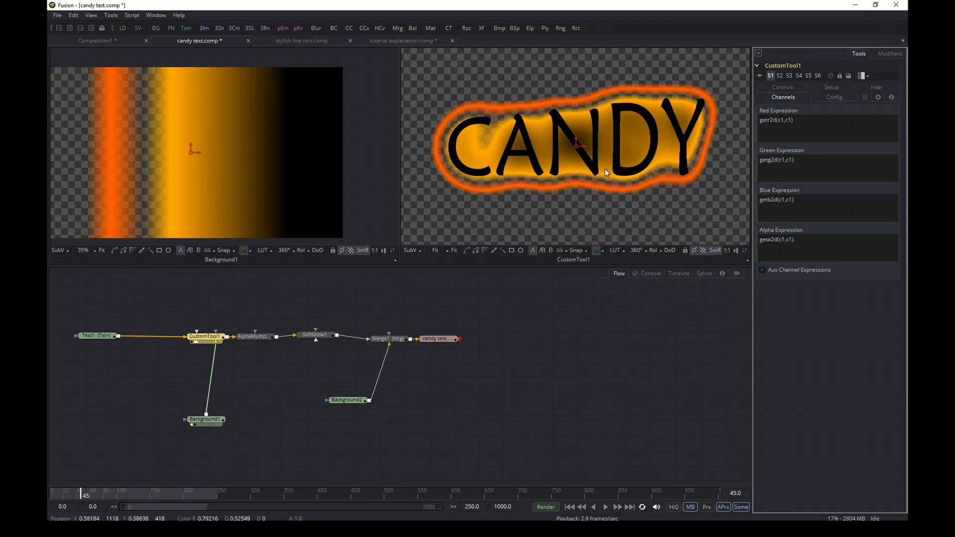
Show AlphaMultiply1, SoftGlow1 and Merge1 one after another in the second viewer
click(244, 342)
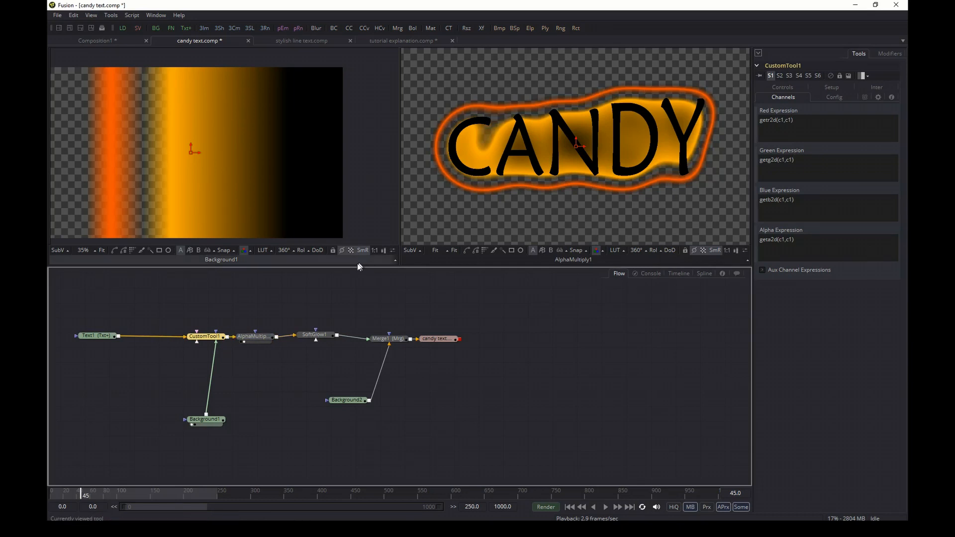
drag(315, 336, 547, 172)
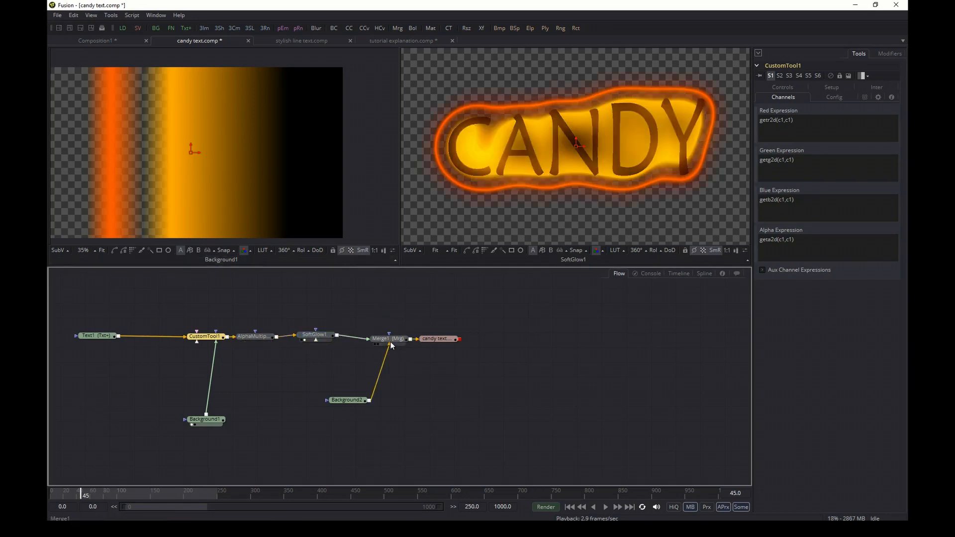
drag(390, 343, 659, 88)
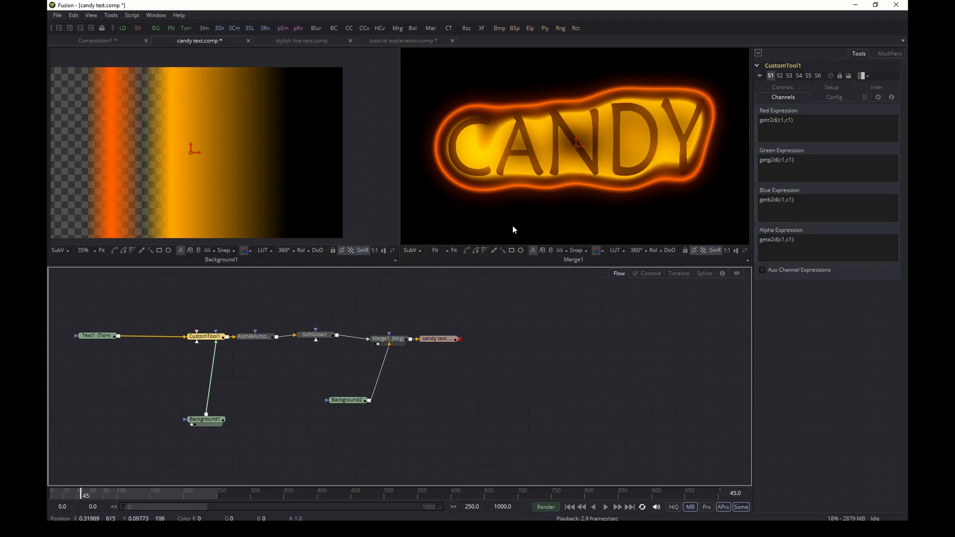
click(535, 331)
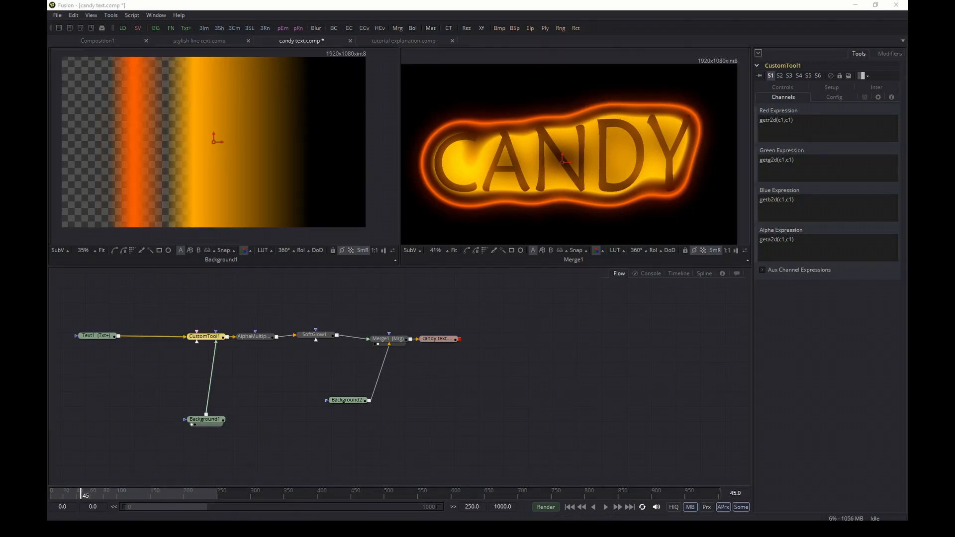
Create a new composition and add a Text+ node shown in the first viewer
click(504, 225)
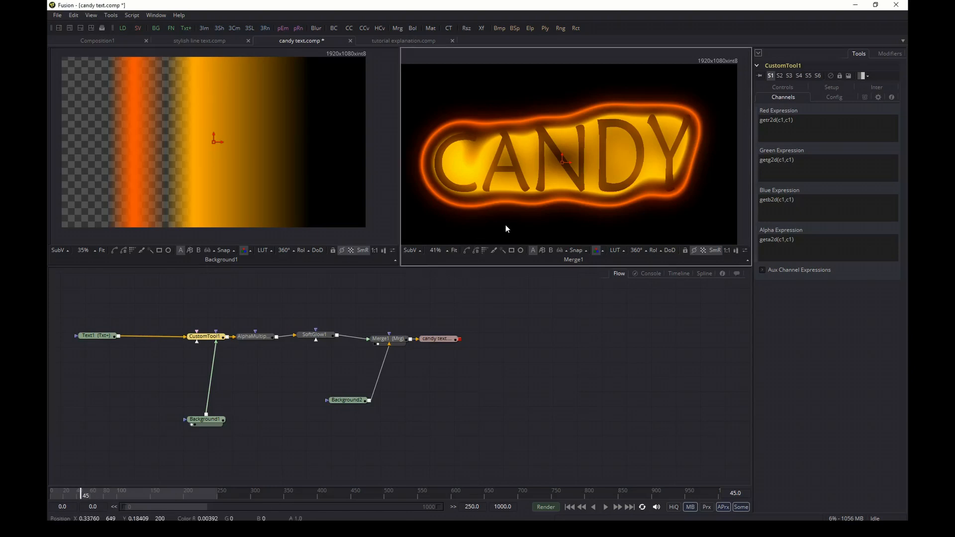
key(ctrl+n)
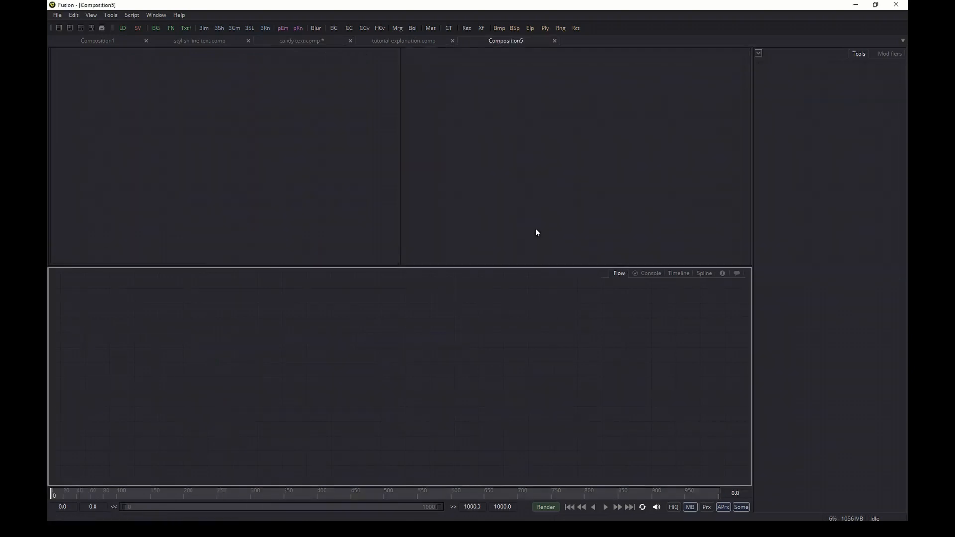
key(ctrl+space)
text(text)
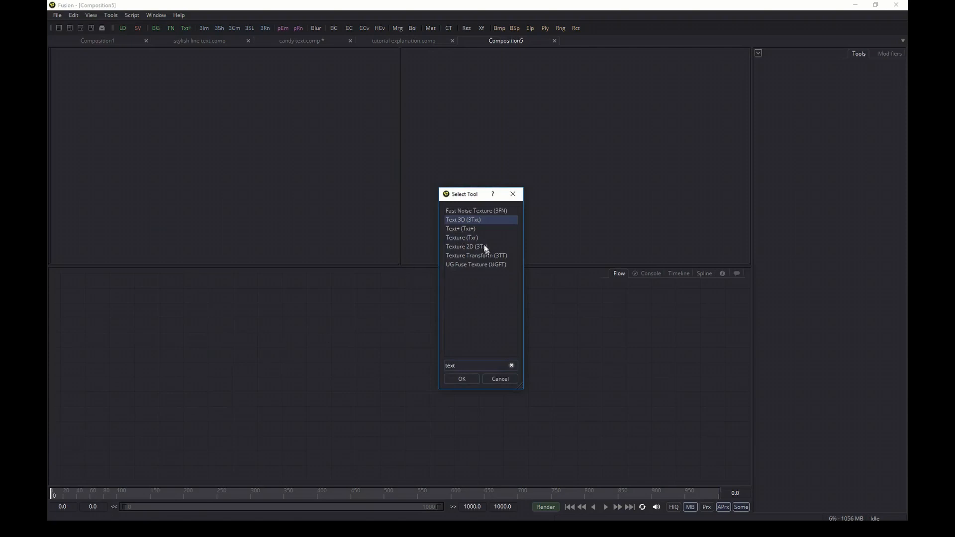
click(473, 230)
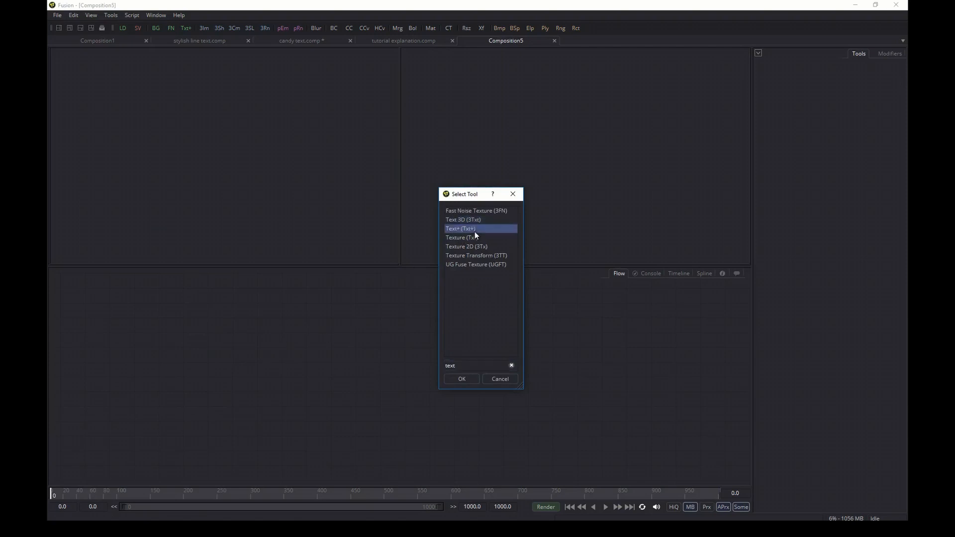
click(466, 381)
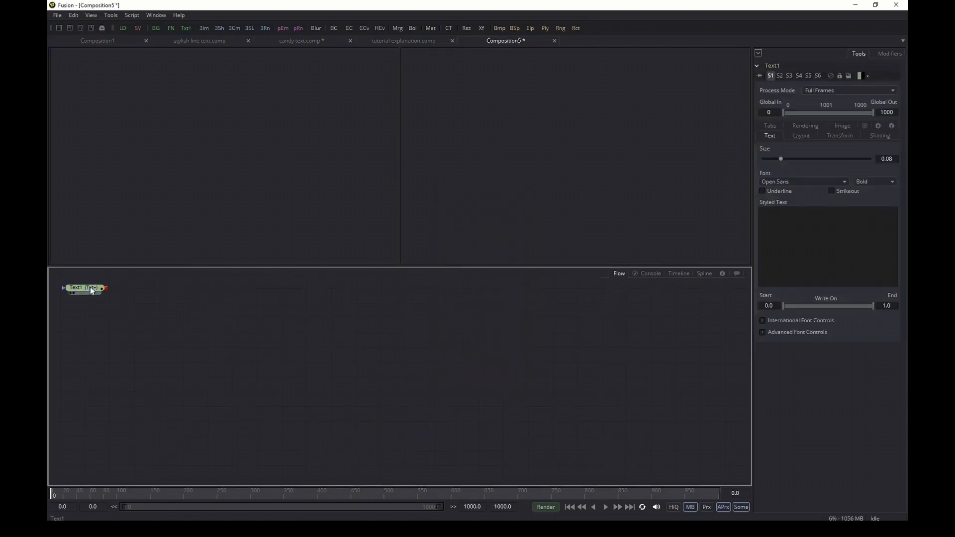
drag(84, 289, 125, 201)
Enter CANDY as the styled text with a size of 0.297 and the font Maiandra GD
click(824, 226)
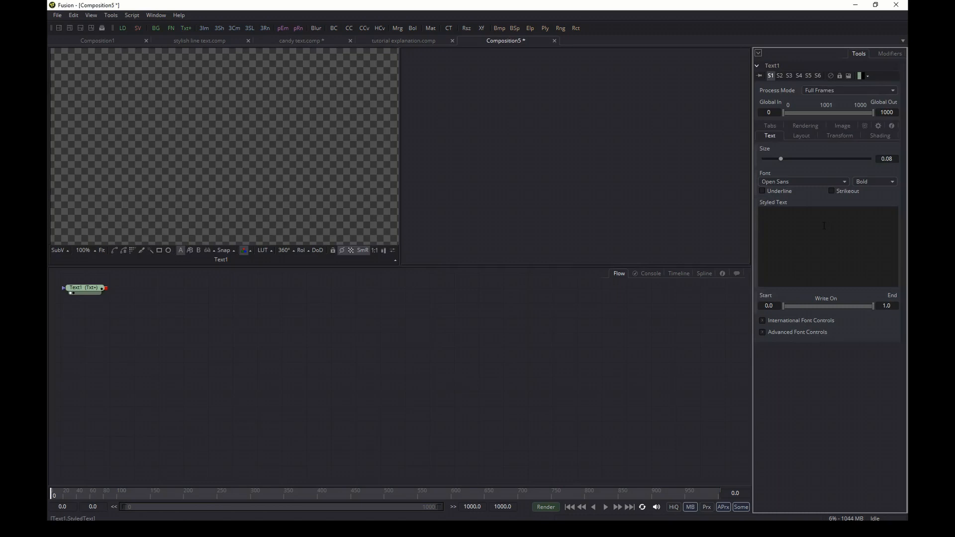
text(CANDY)
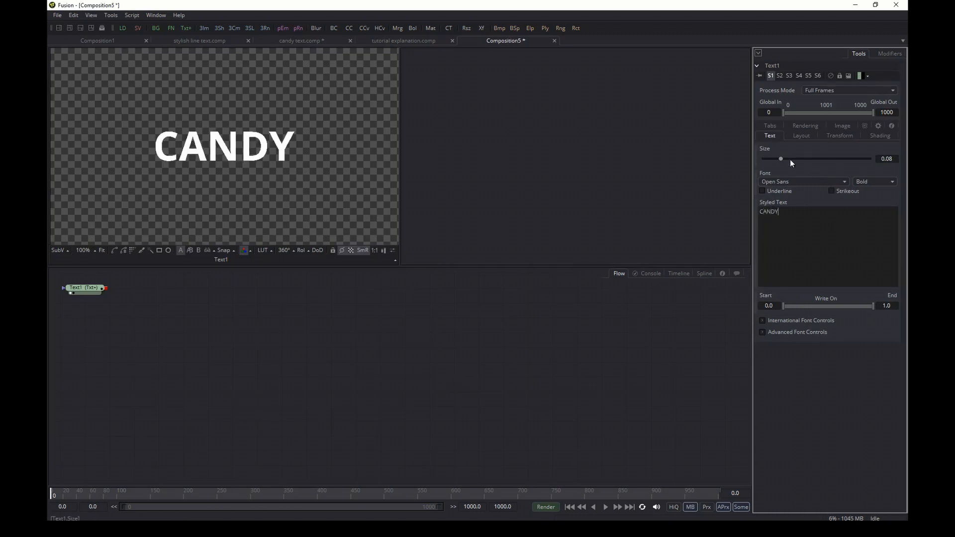
drag(782, 159, 826, 158)
click(808, 182)
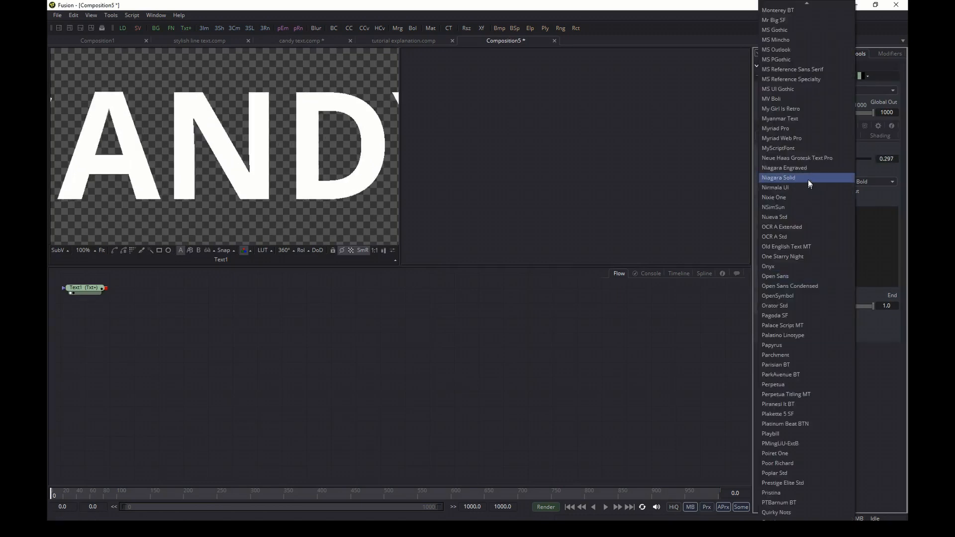
scroll(803, 126, up, 6)
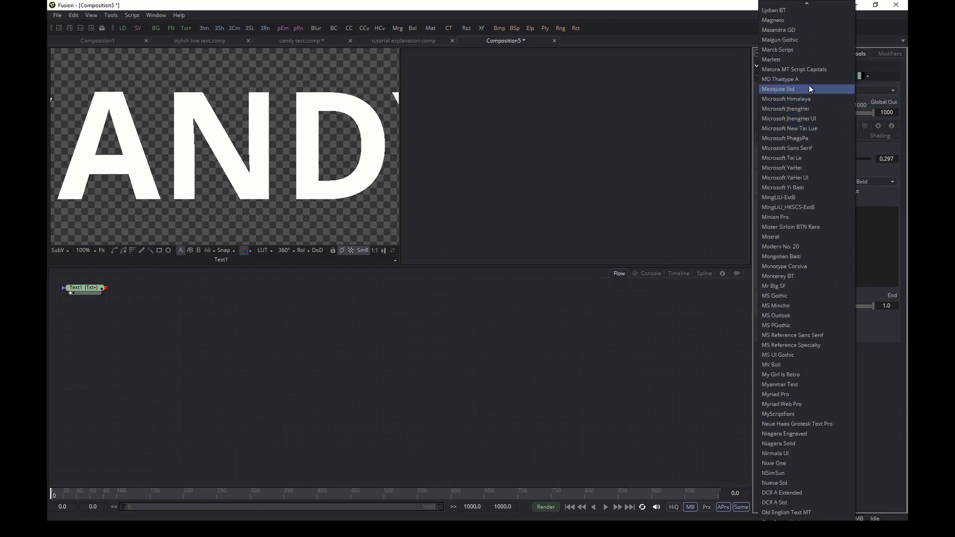
click(801, 29)
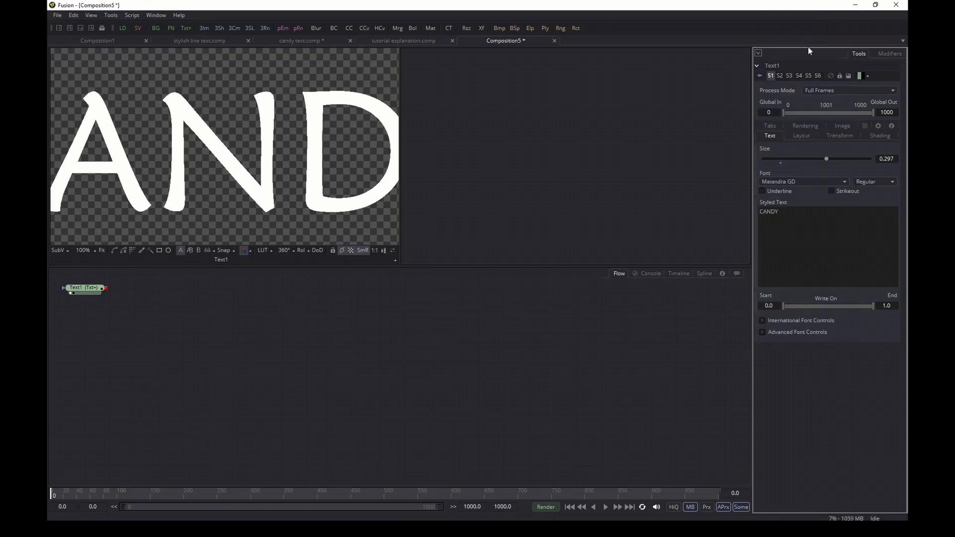
scroll(258, 160, down, 5)
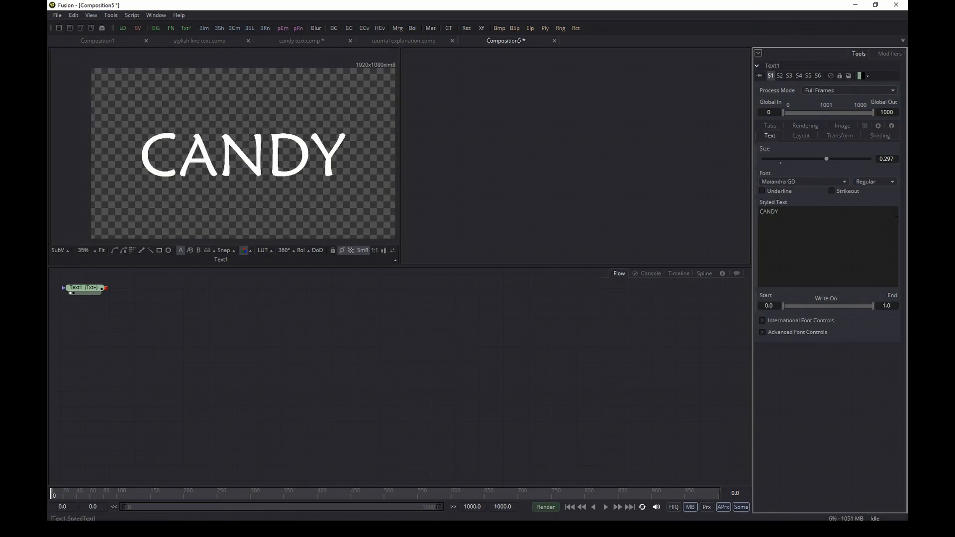
Enable the text's second shading element, the red outline, with a thickness of 0.1 and a white color
click(879, 135)
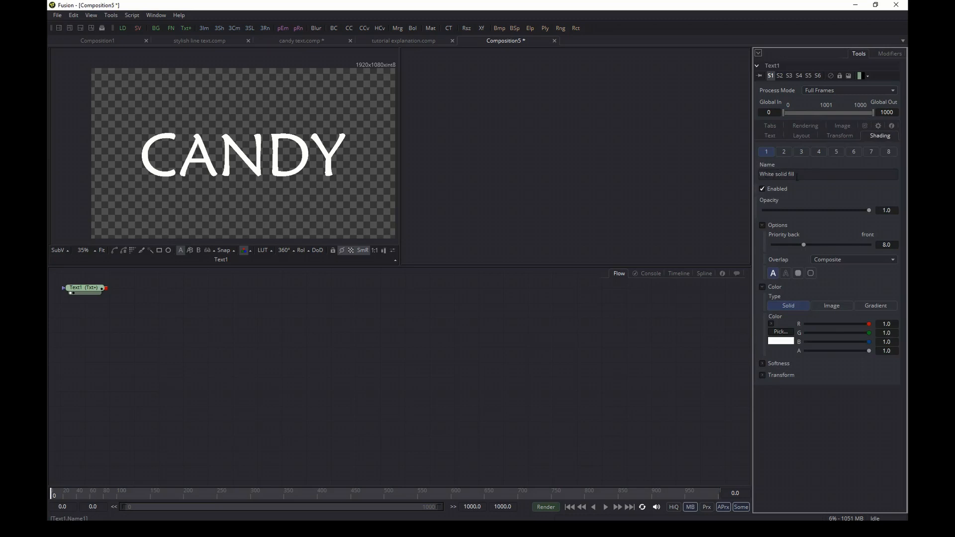
click(785, 151)
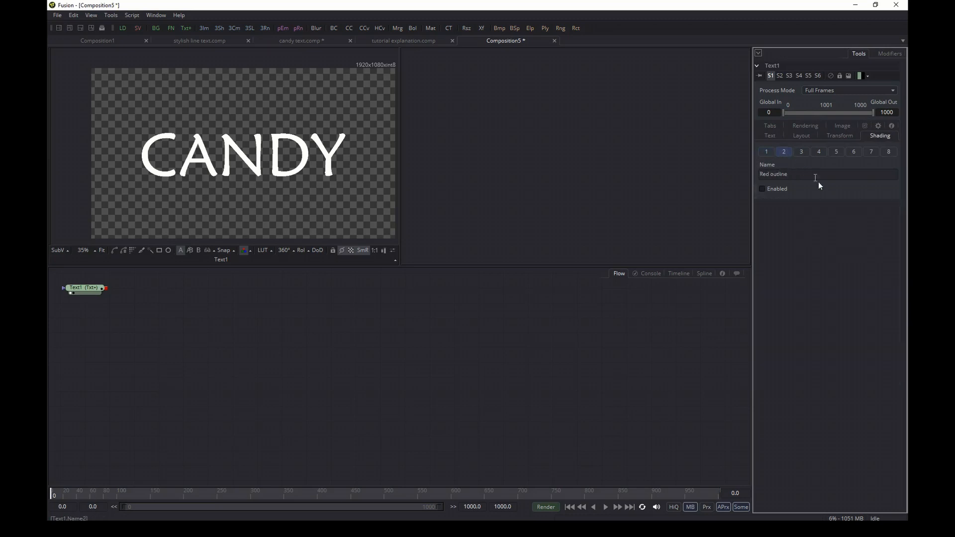
click(763, 189)
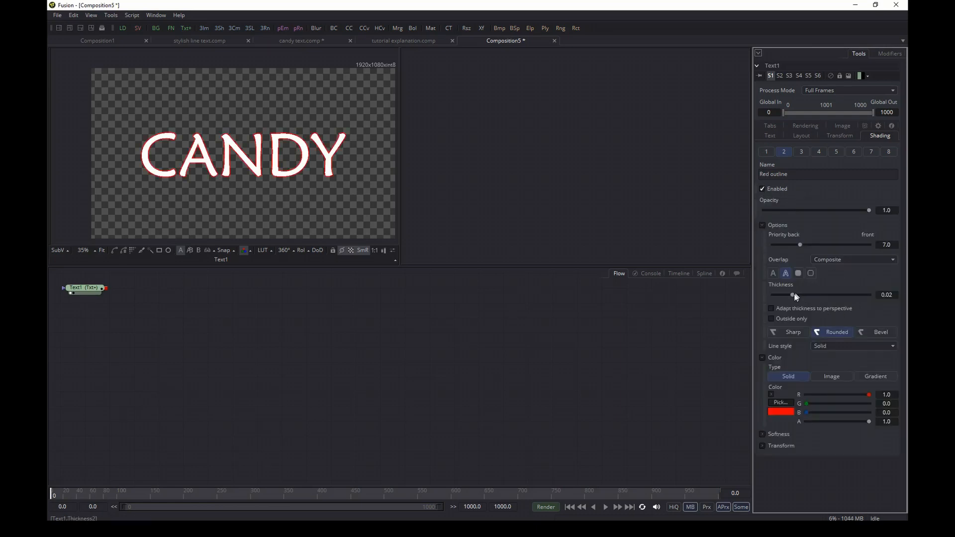
drag(791, 295, 906, 303)
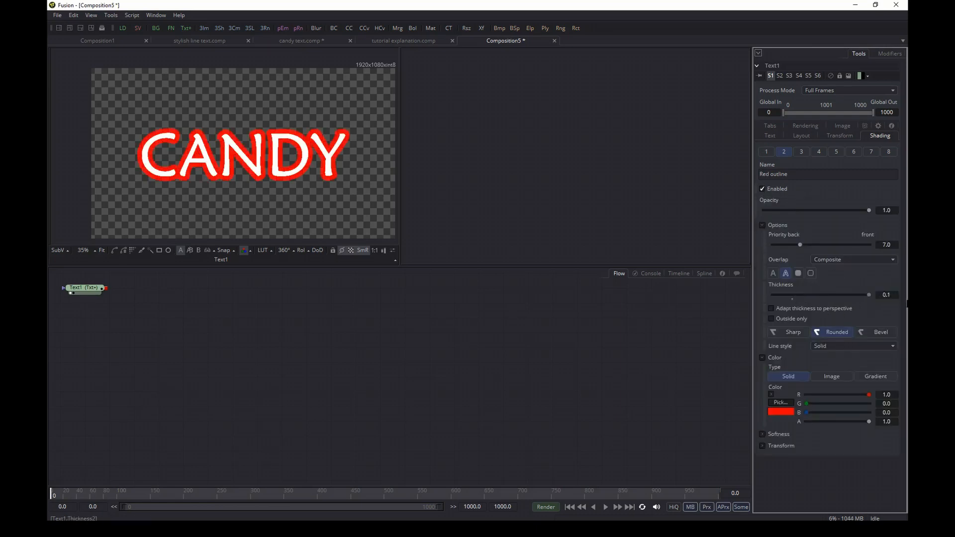
click(781, 410)
click(383, 311)
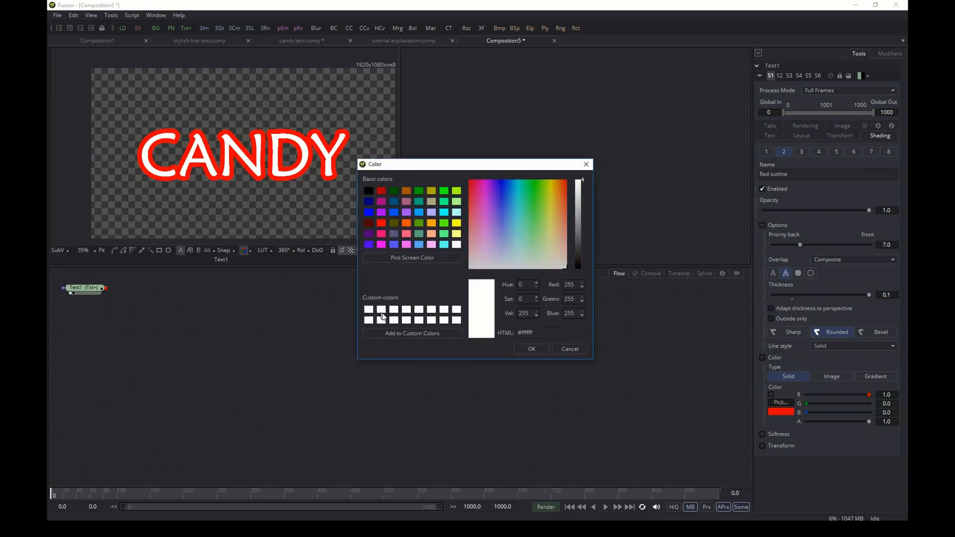
click(530, 351)
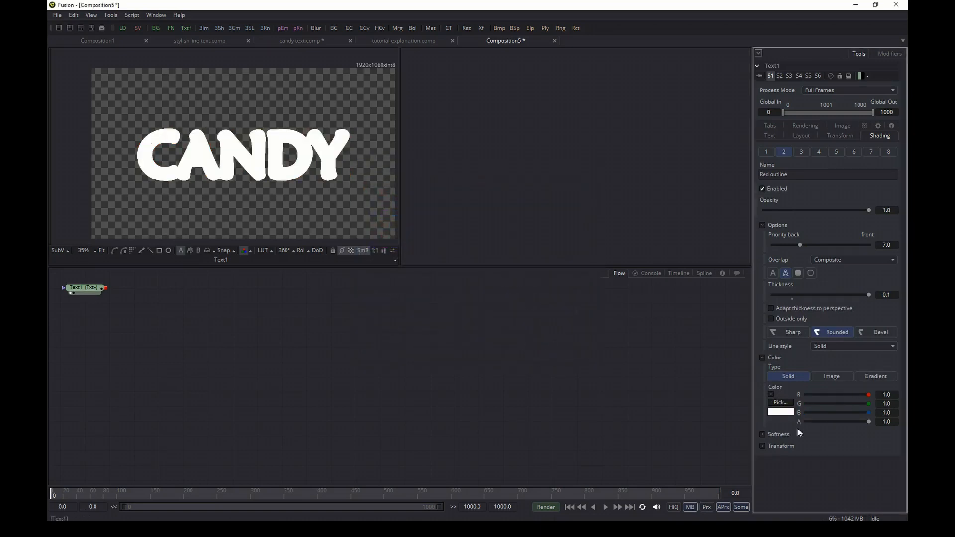
Set the red outline's Softness X and Softness Y to 80
click(762, 435)
scroll(808, 414, down, 1)
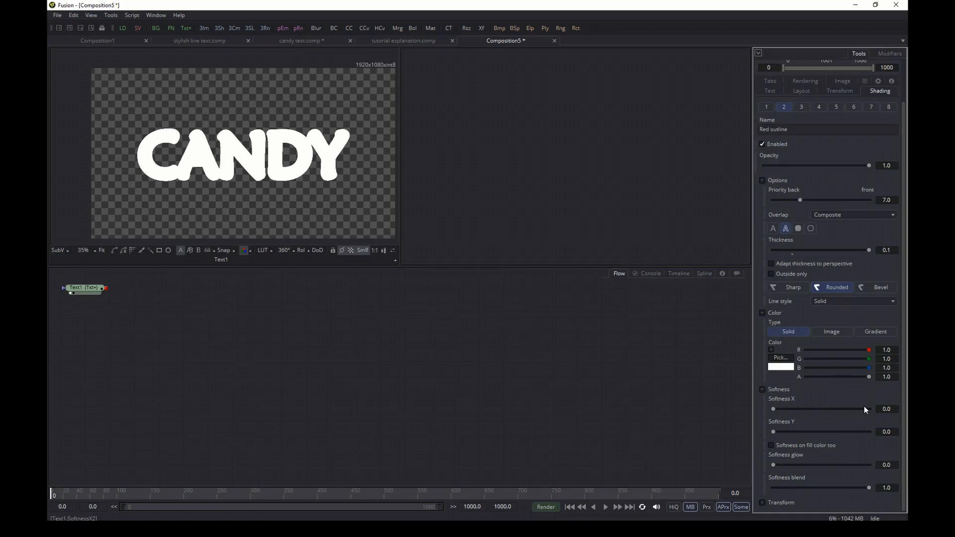
double_click(894, 409)
text(80)
key(Tab)
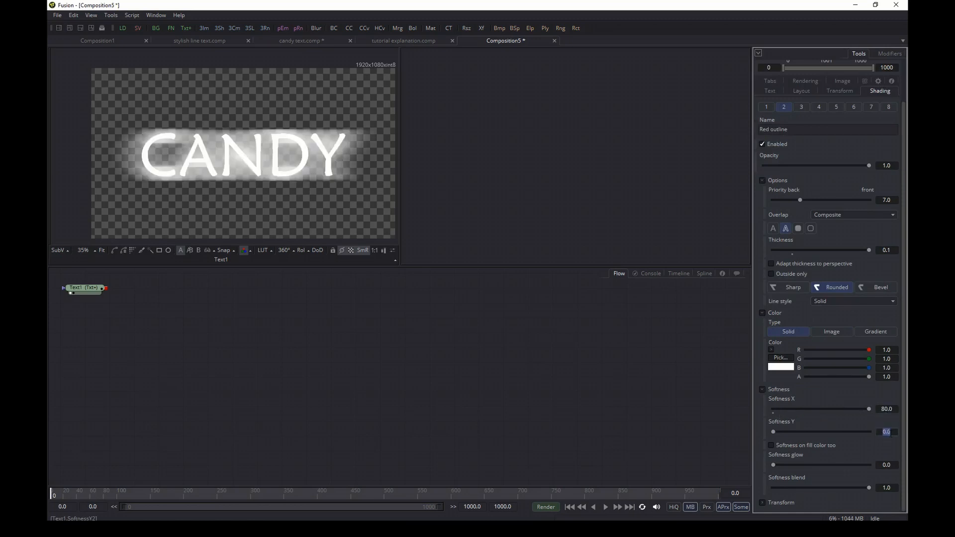
click(892, 433)
text(80)
key(Tab)
drag(869, 432, 866, 429)
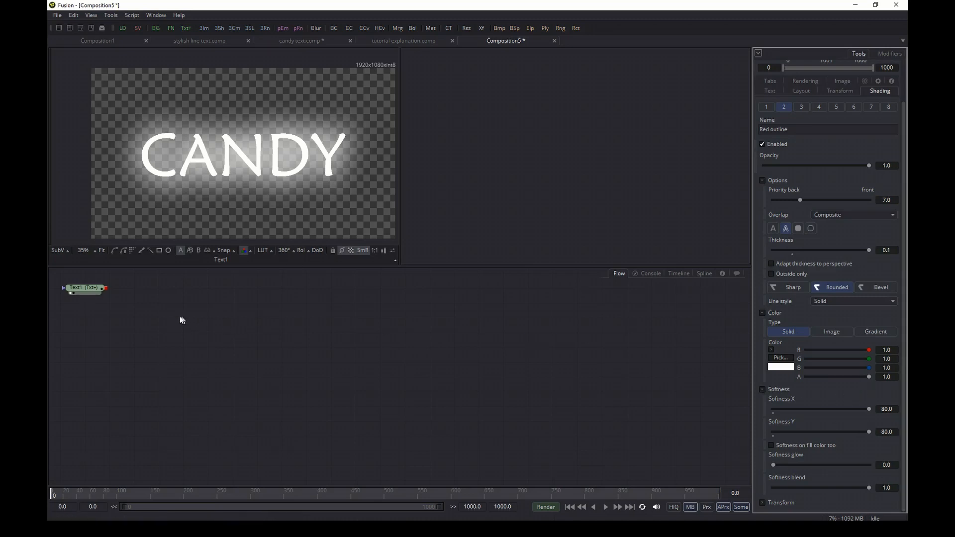
Add a Custom Tool after Text1, fit its result in the second viewer, and move both nodes toward the flow's middle
click(91, 289)
key(ctrl+space)
text(cus)
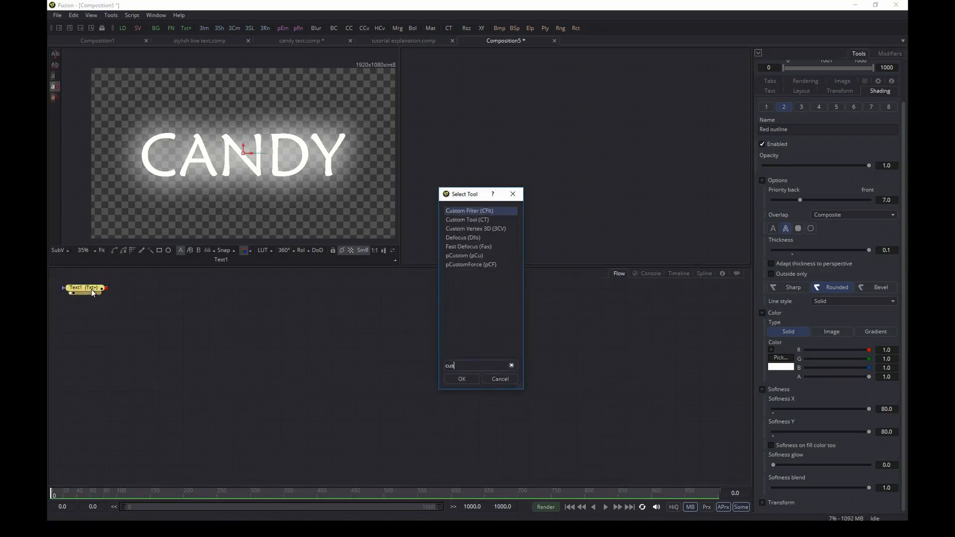
click(454, 220)
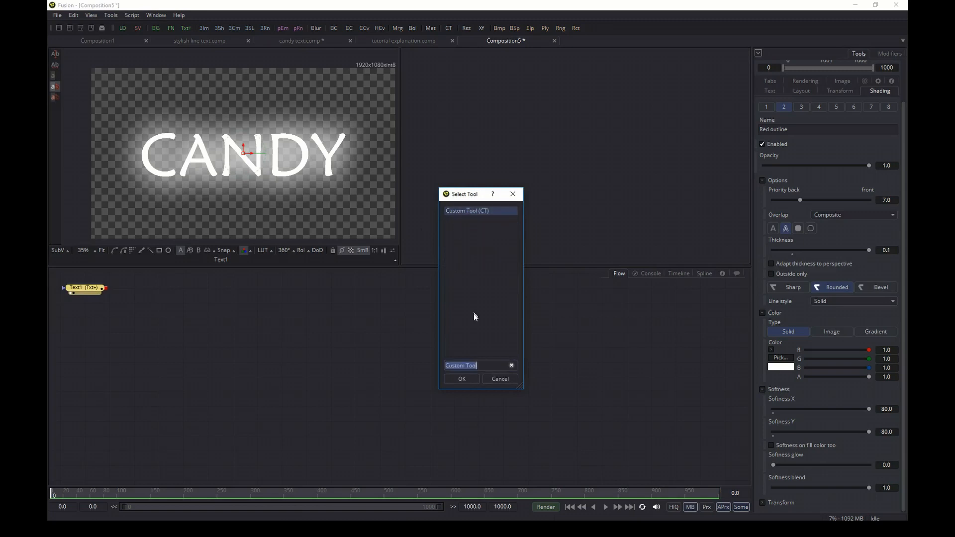
click(471, 380)
drag(553, 156, 553, 149)
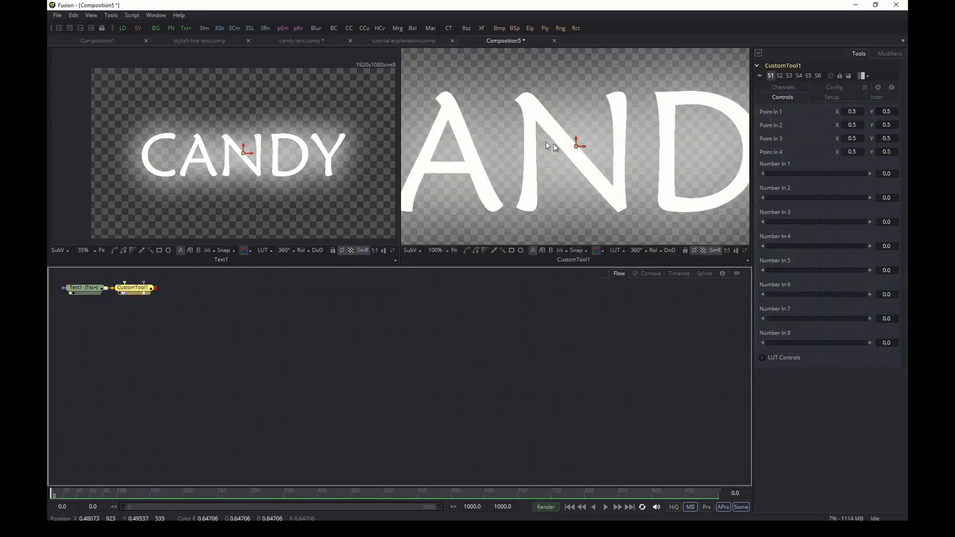
scroll(518, 175, down, 3)
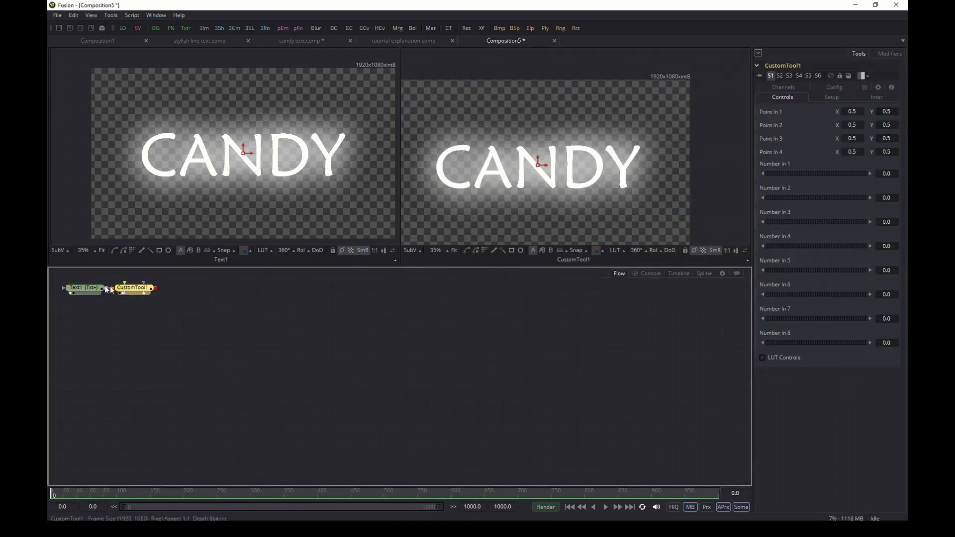
drag(62, 272, 252, 314)
drag(144, 294, 226, 378)
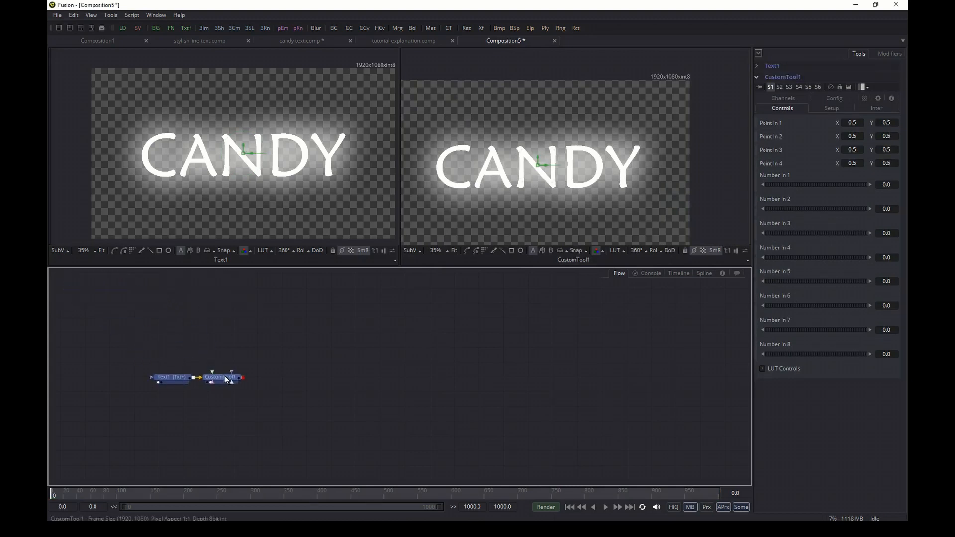
Set CustomTool1's red channel expression to getr2d(c1,c1) and copy the expression
click(224, 378)
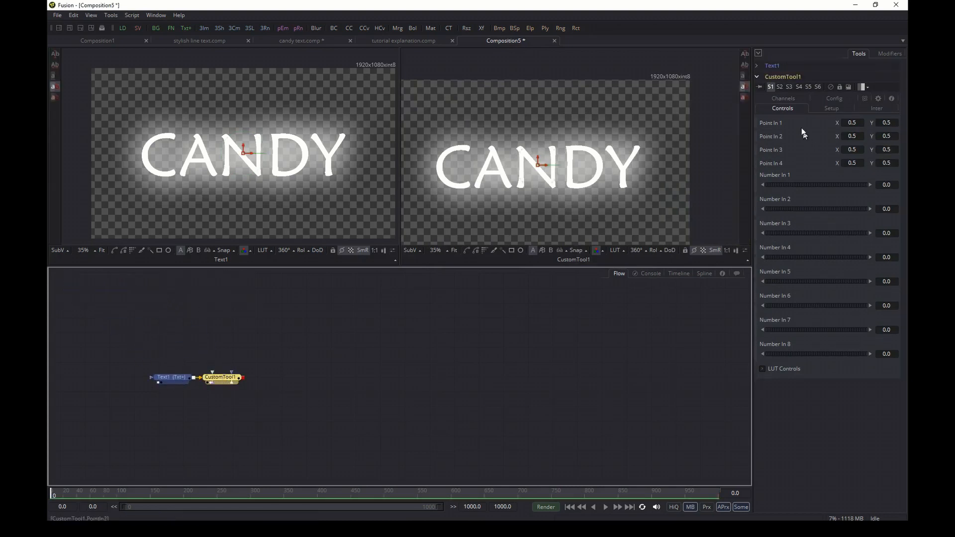
click(792, 100)
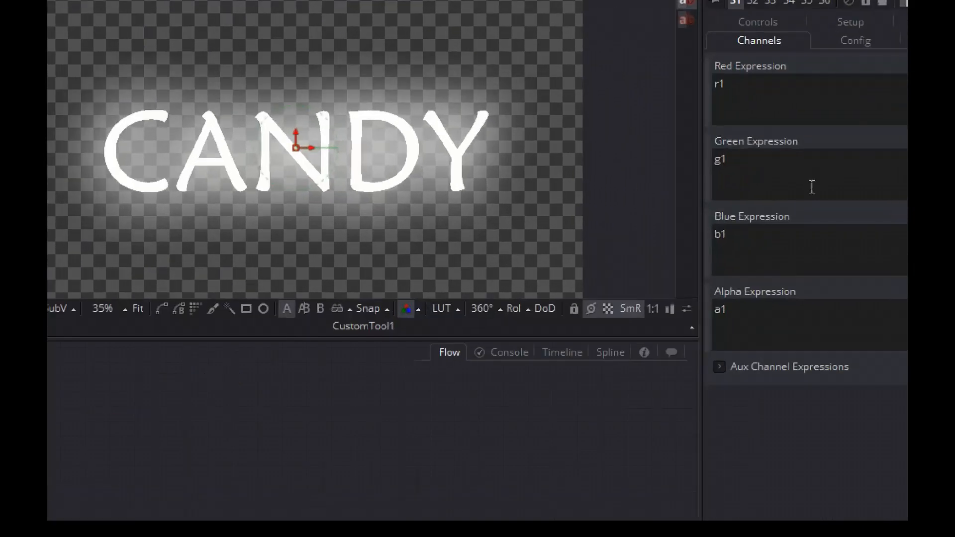
double_click(832, 144)
text(get)
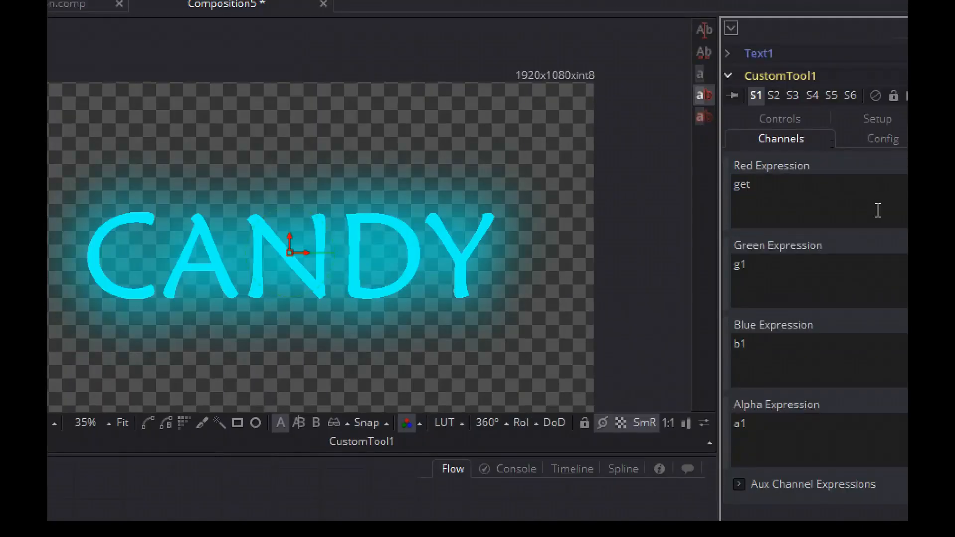
text(r2d(c1,c1))
key(ctrl+a)
key(ctrl+c)
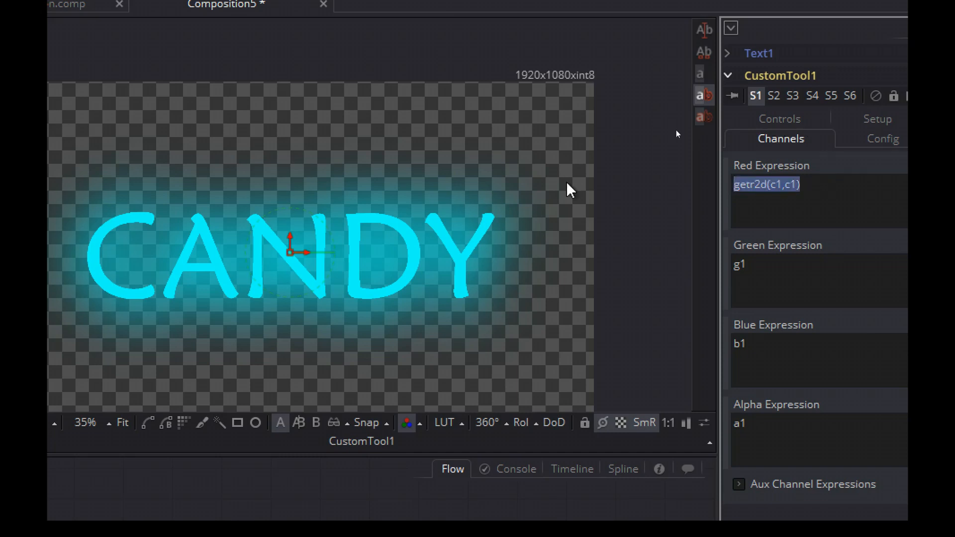
Reuse the copied expression for the green channel, changed to getg2d(c1,c1)
double_click(756, 267)
key(ctrl+v)
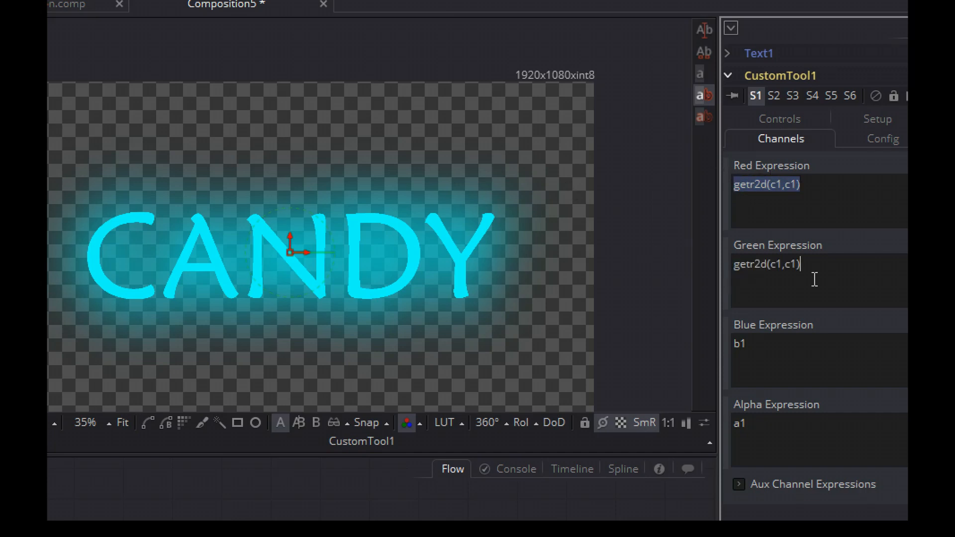
click(755, 264)
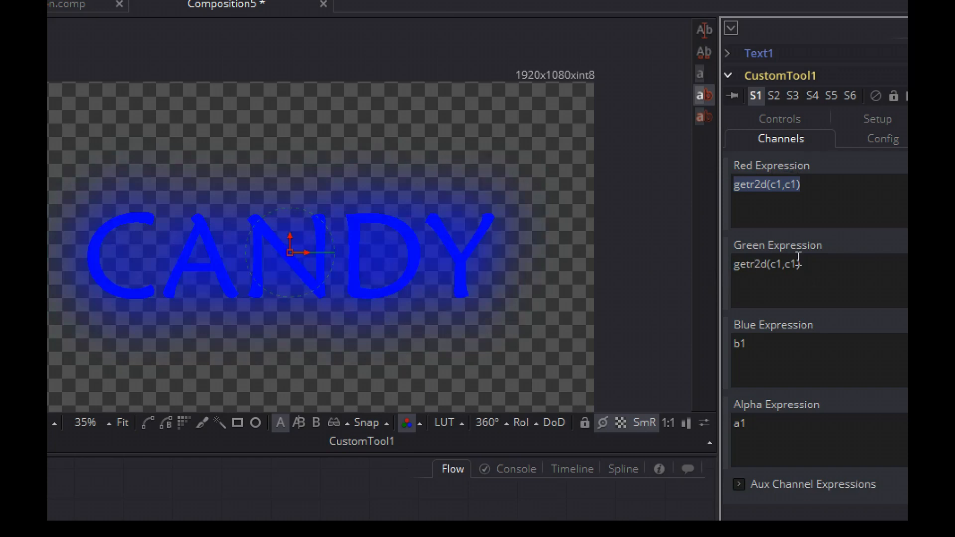
key(BackSpace)
text(g)
Reuse the copied expression for the blue channel, changed to getb2d(c1,c1)
double_click(740, 344)
key(ctrl+v)
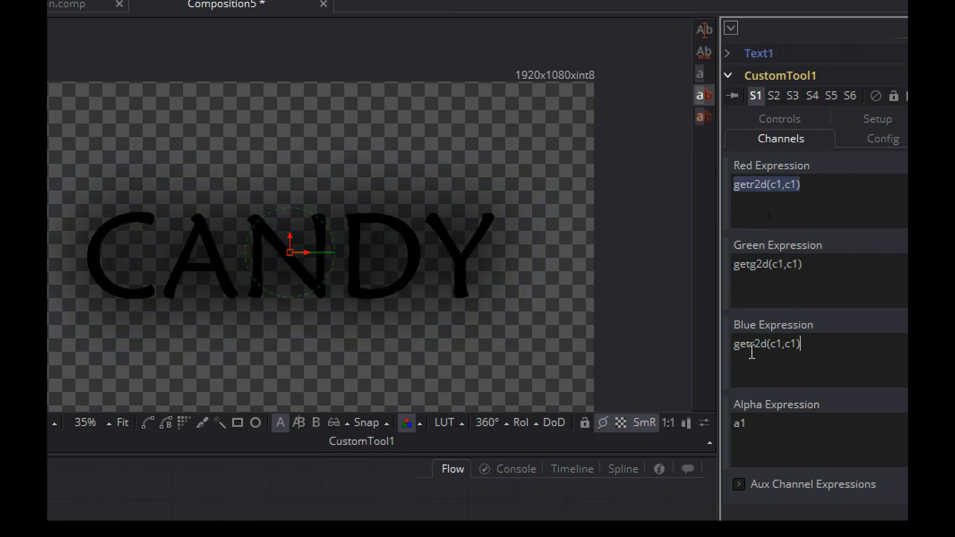
click(754, 345)
key(BackSpace)
text(b)
Reuse the copied expression for the alpha channel, changed to geta2d(c1,c1)
double_click(768, 426)
key(ctrl+v)
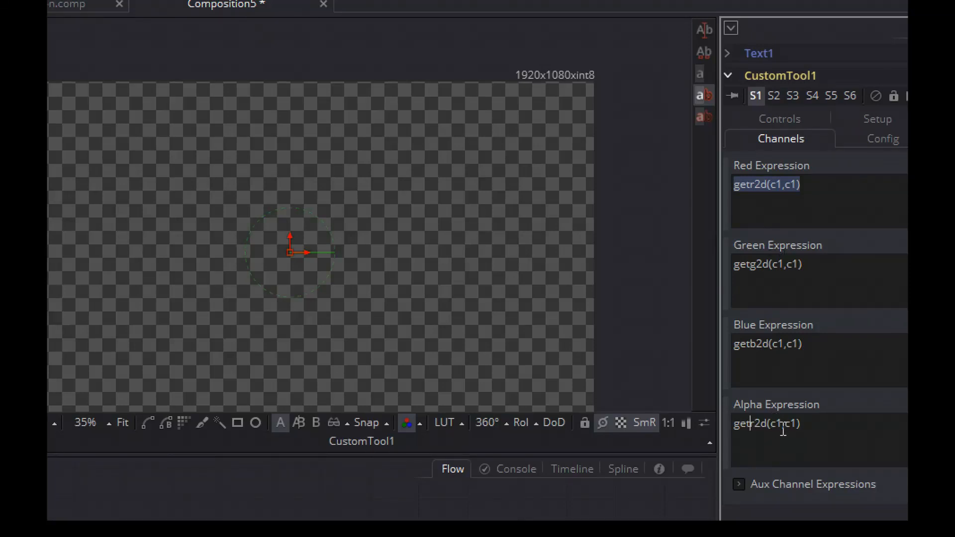
key(BackSpace)
text(a)
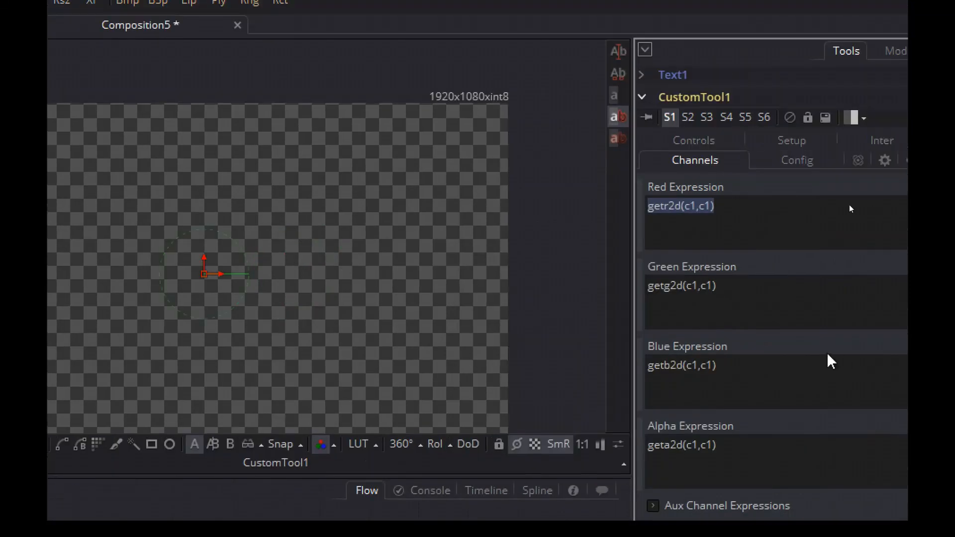
click(801, 380)
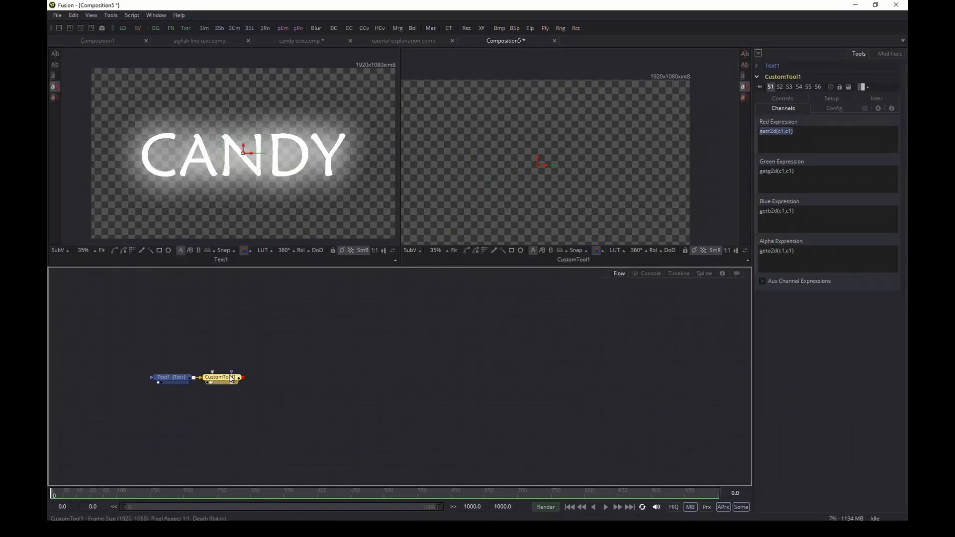
Move the two nodes up in the flow and leave more space between Text1 and CustomTool1
drag(230, 380, 247, 344)
click(248, 364)
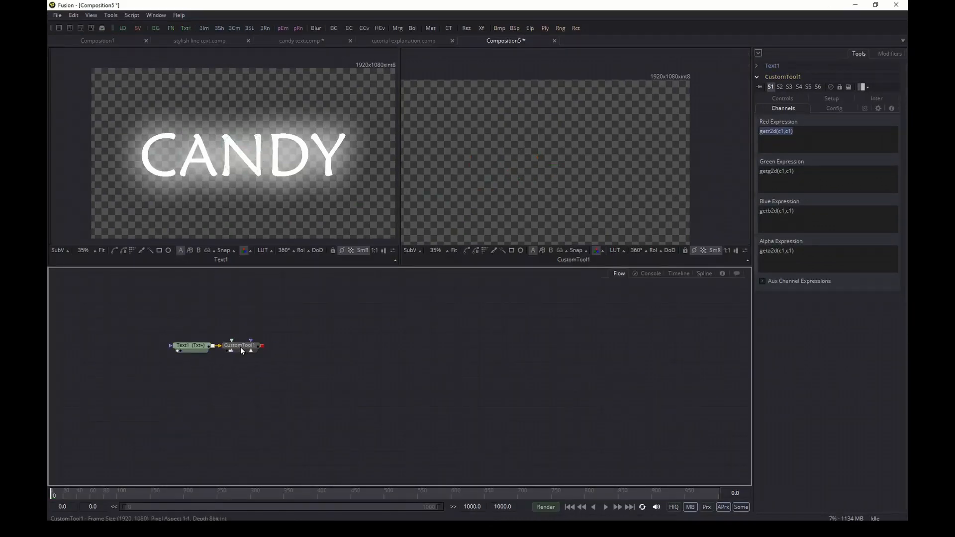
click(263, 352)
click(278, 386)
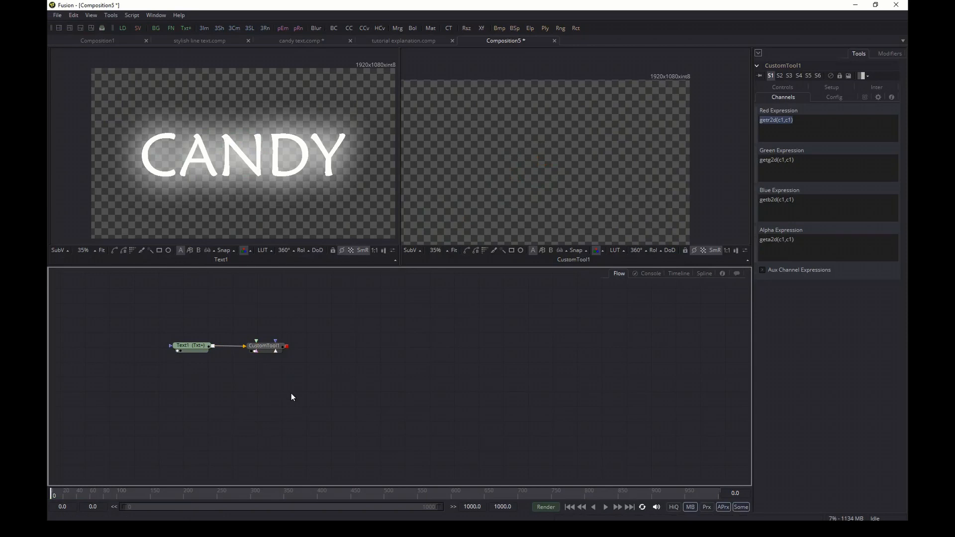
Add a Background node below CustomTool1, connect it to the tool's second image input, and switch its fill to a custom gradient
key(ctrl+space)
text(back)
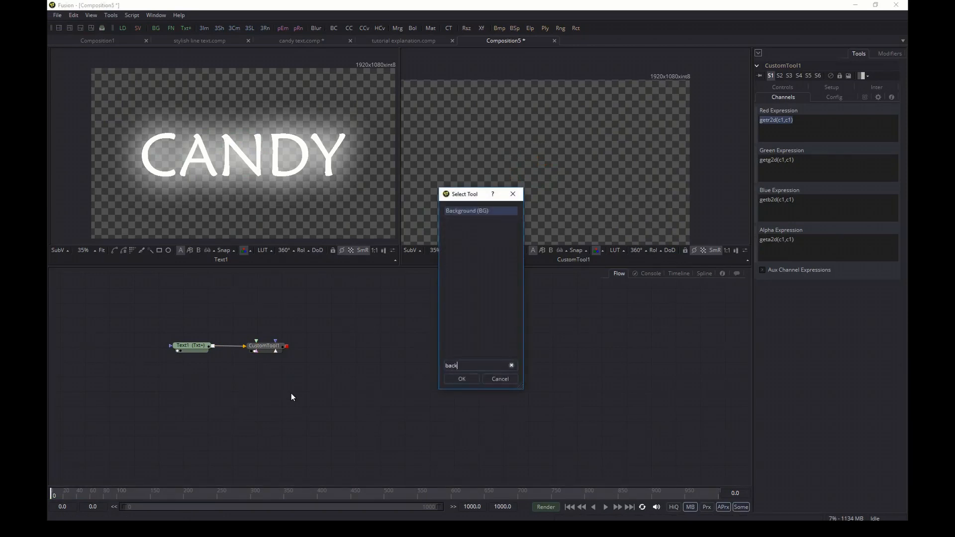
click(466, 377)
drag(291, 379, 256, 341)
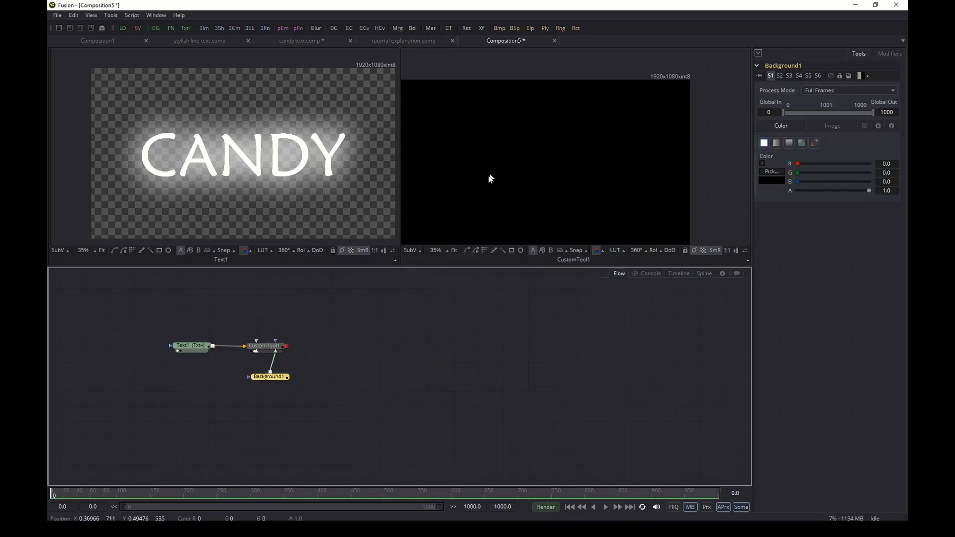
drag(269, 377, 280, 398)
click(816, 144)
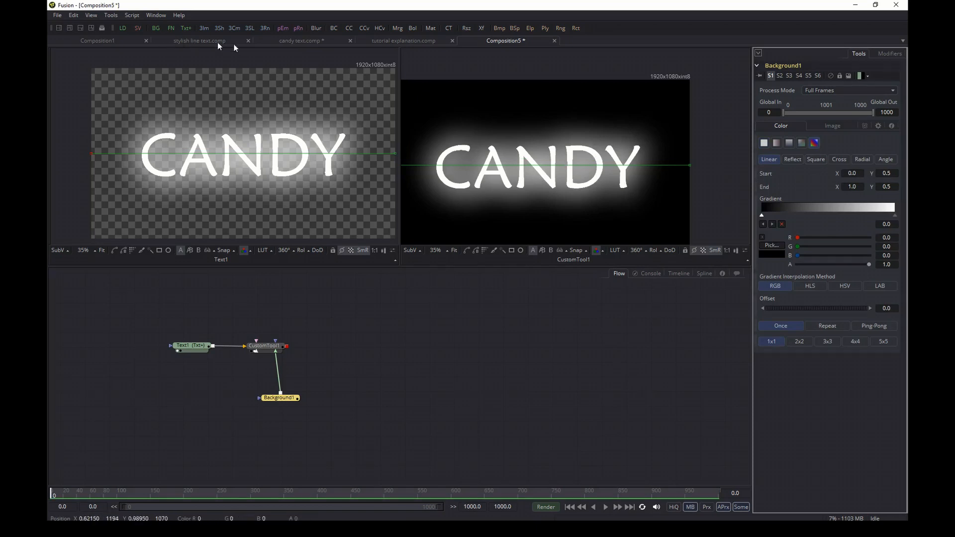
Check the reference setup in candy text.comp, and in the new composition set the background gradient's end stop to black
click(286, 44)
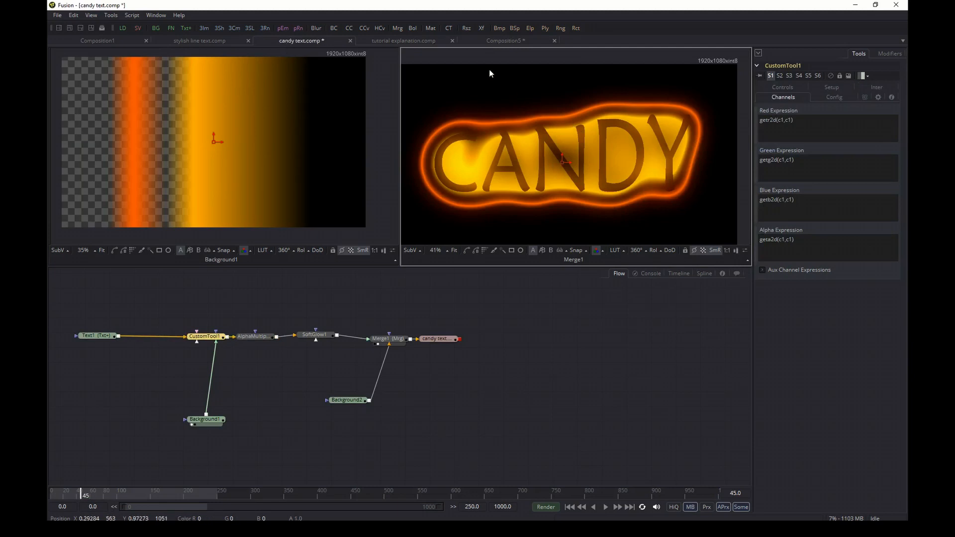
click(518, 39)
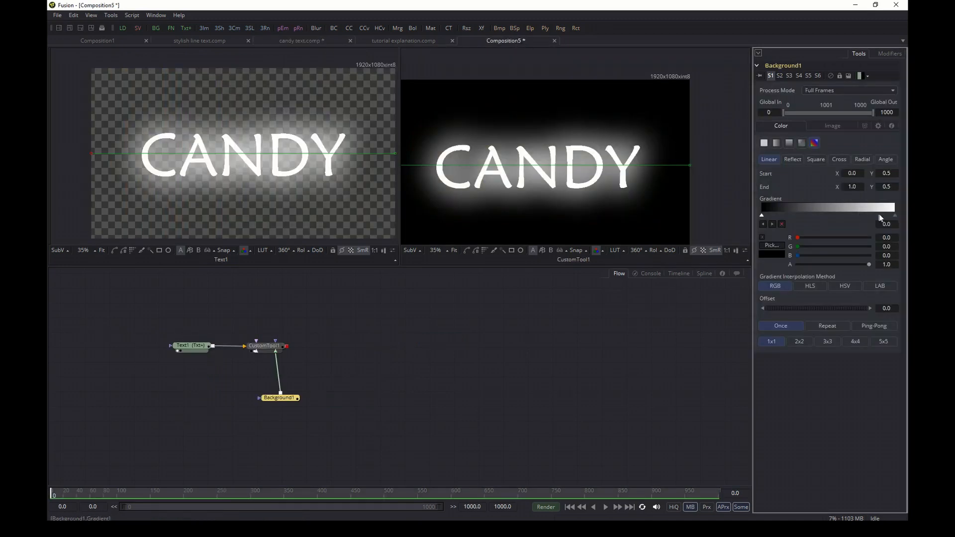
click(894, 215)
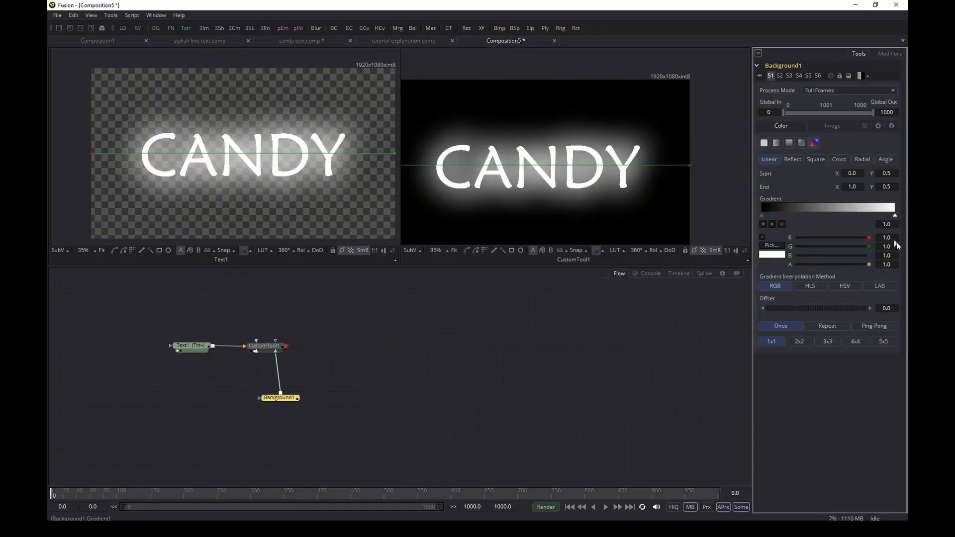
click(780, 250)
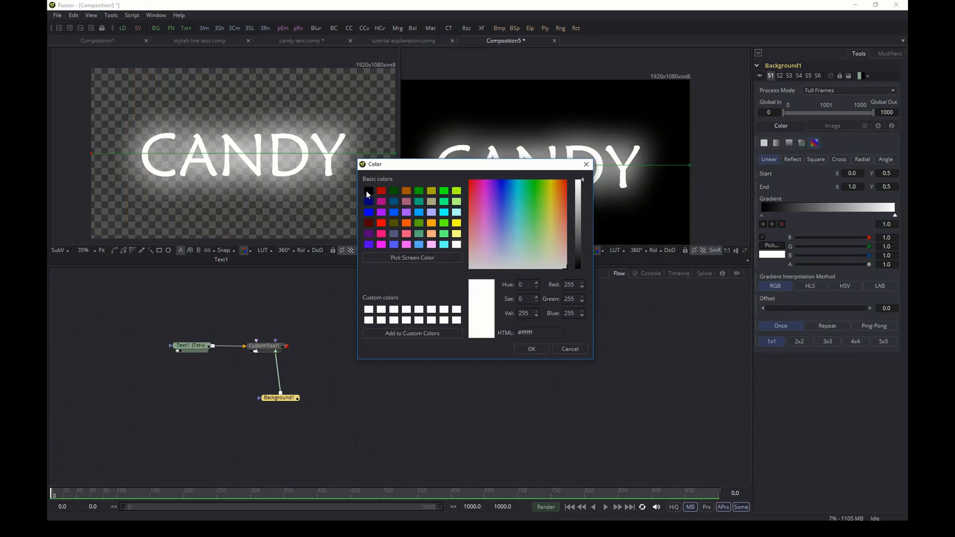
click(368, 191)
click(531, 349)
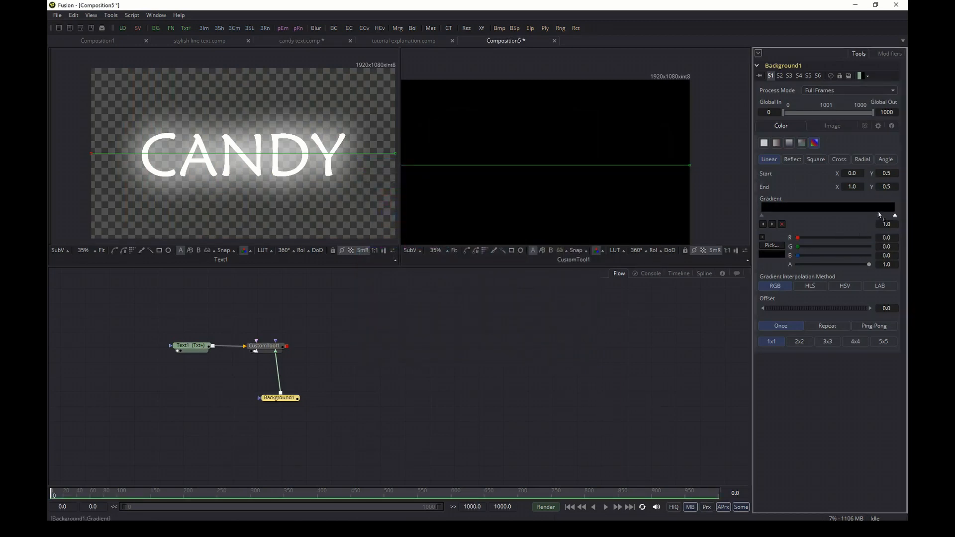
Add a gradient stop at about 0.73 and color it orange, #ffaa00
click(860, 215)
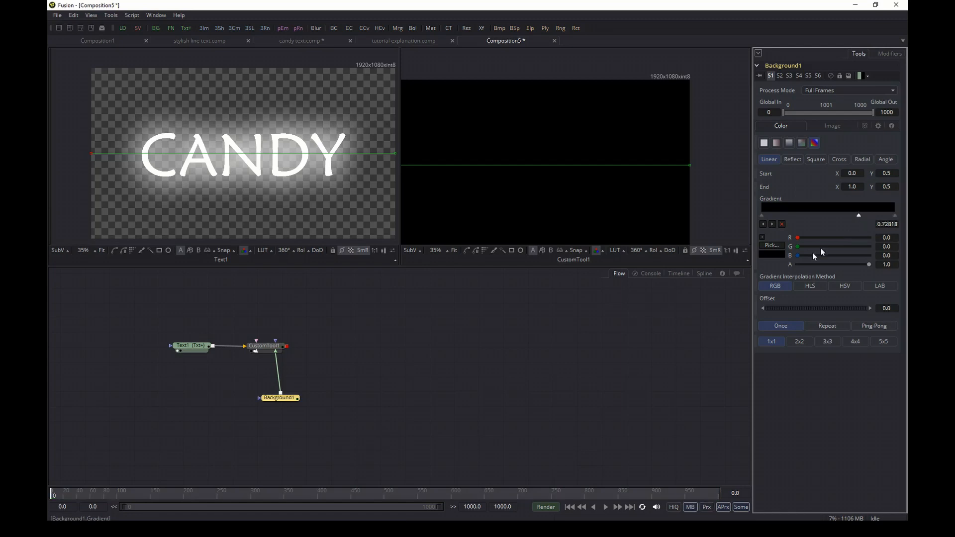
click(780, 247)
click(432, 225)
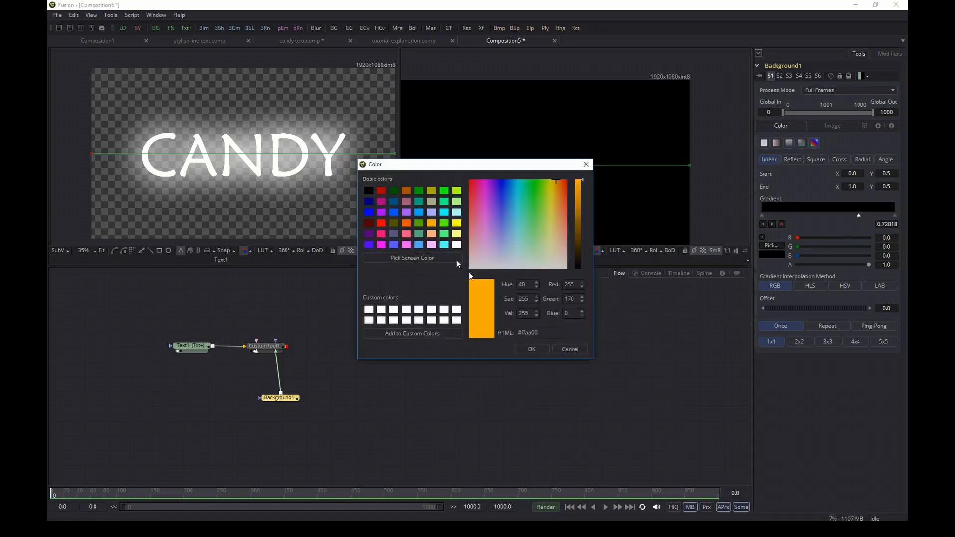
click(533, 349)
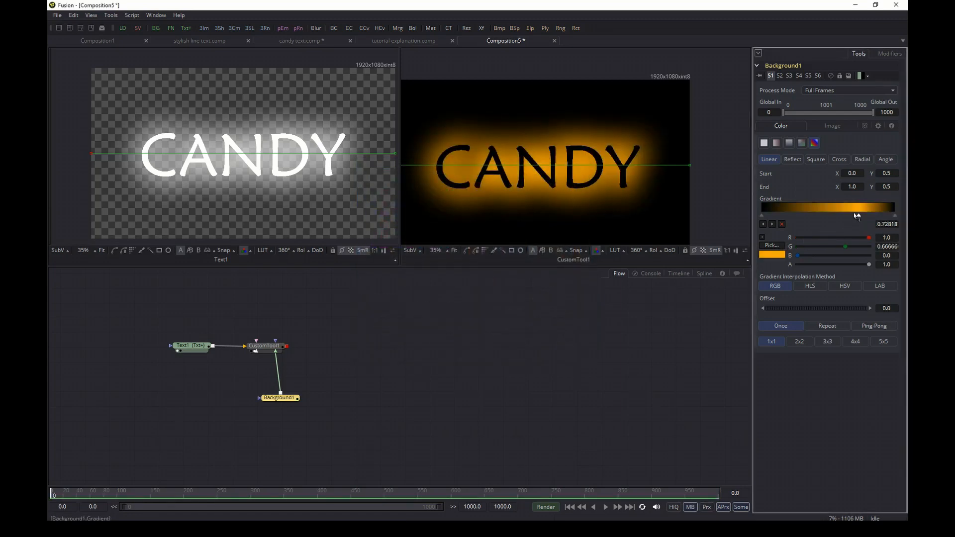
Add a gradient stop at about 0.67, color it black, and set its alpha to 0
drag(852, 214, 850, 215)
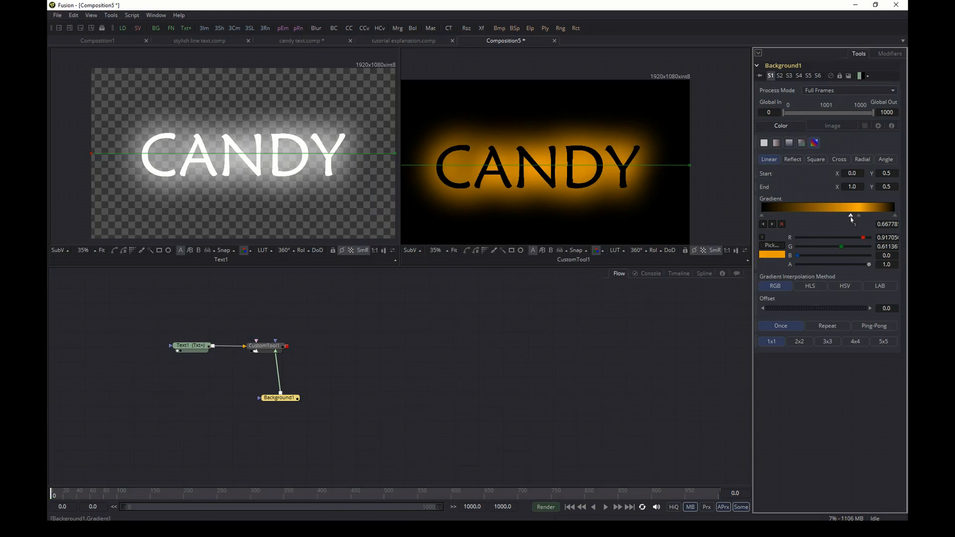
click(778, 249)
click(370, 191)
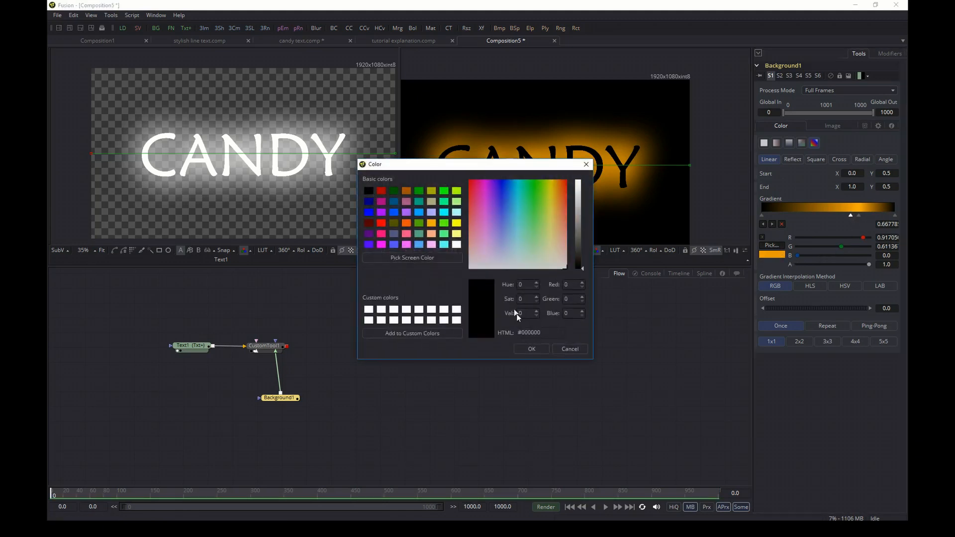
click(532, 349)
drag(868, 263, 778, 265)
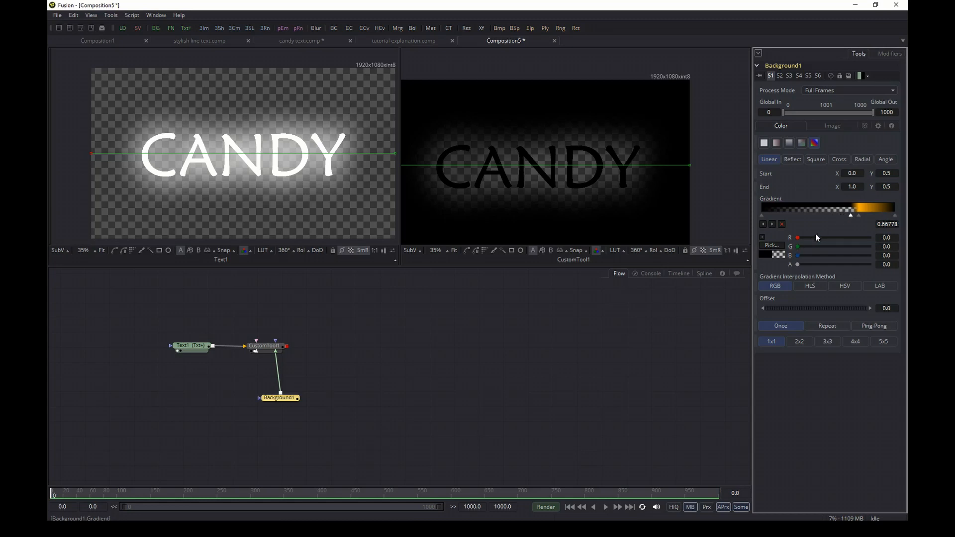
Add a gradient stop at about 0.58 and color it deep orange, #ff5500
click(840, 215)
click(774, 246)
click(407, 222)
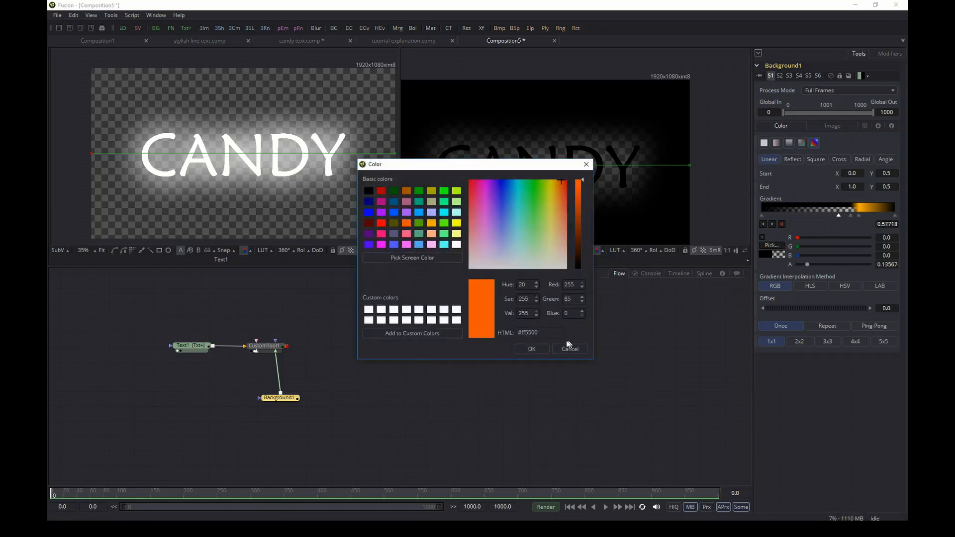
click(542, 348)
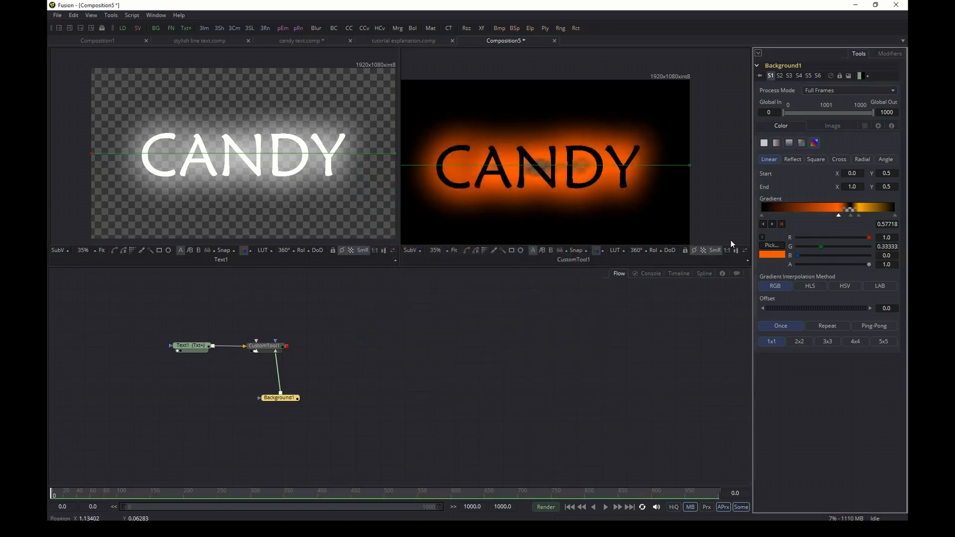
Set the gradient's start stop alpha to 0, move it to about 0.46, and nudge the light orange stop to about 0.72
click(763, 215)
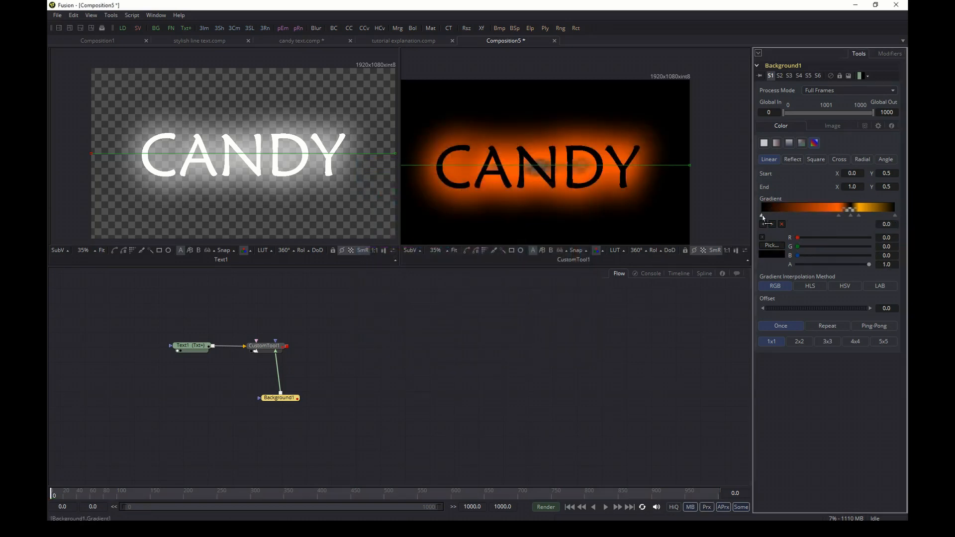
drag(870, 264, 777, 266)
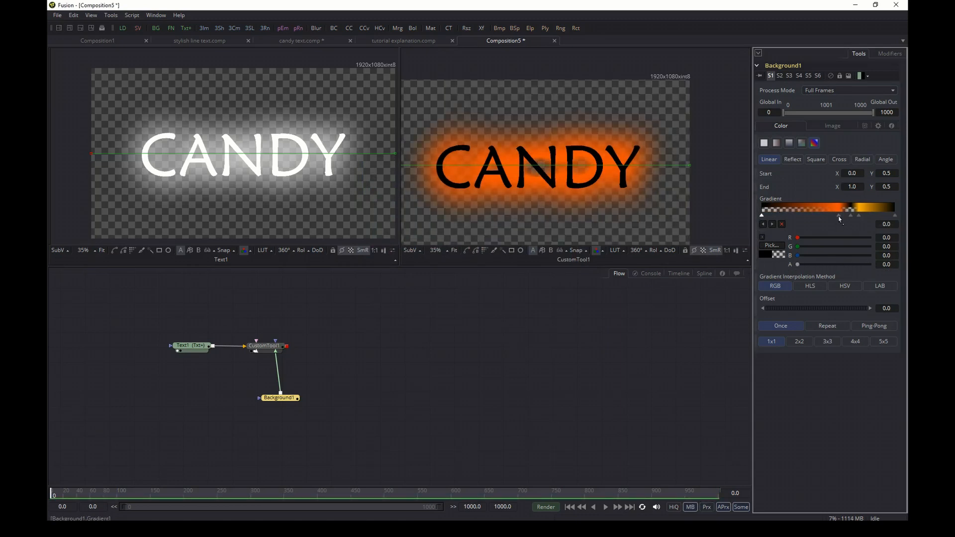
drag(764, 218, 813, 221)
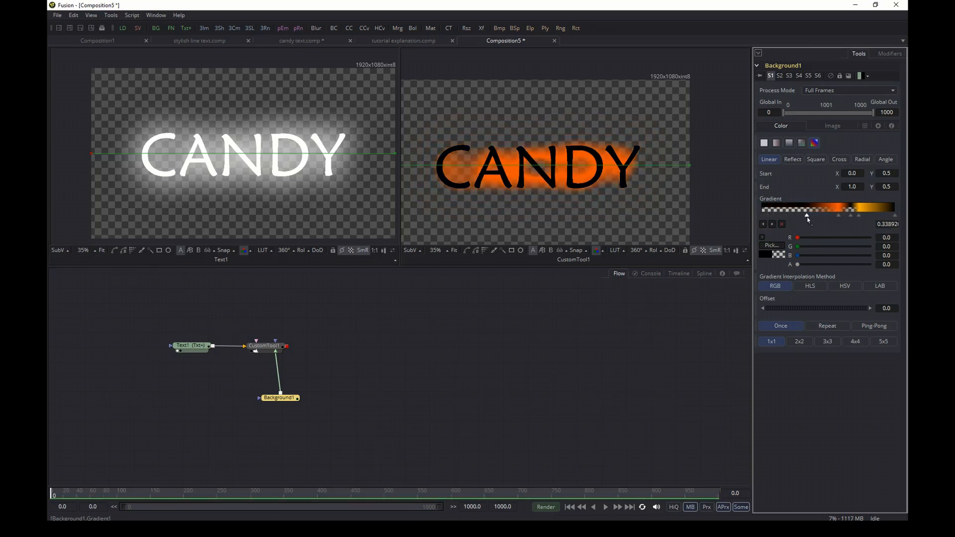
drag(808, 217, 823, 216)
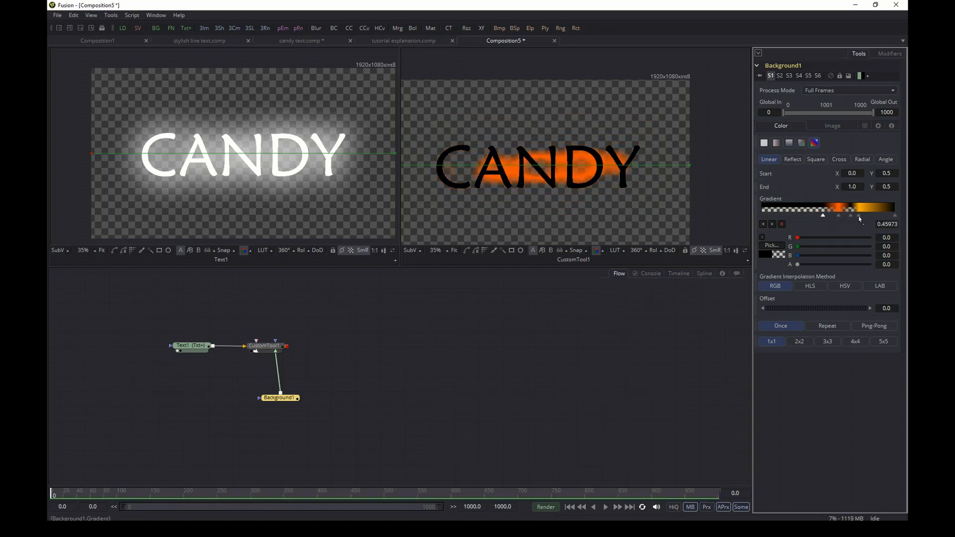
drag(859, 219, 859, 218)
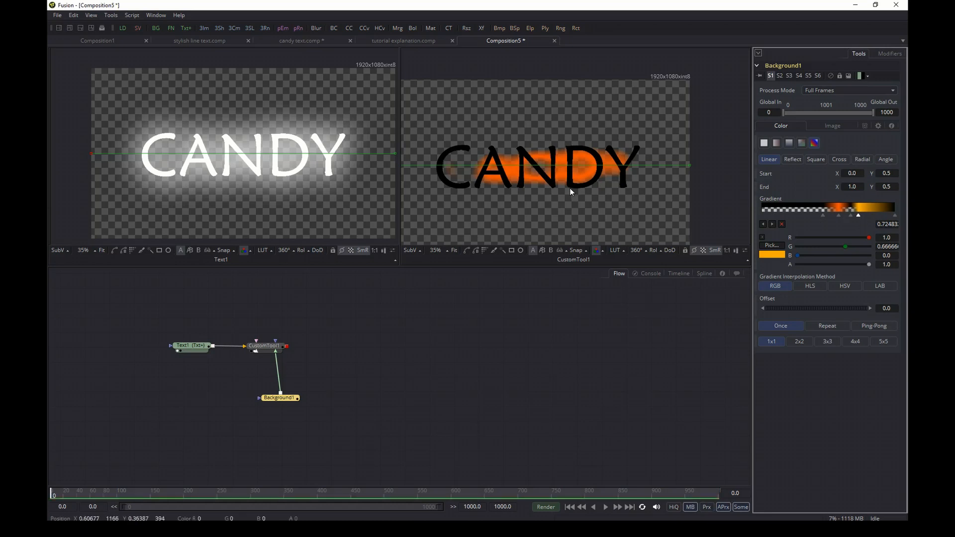
Move the gradient's start point outside the frame to about X -0.667, Y 0.474
scroll(570, 188, down, 1)
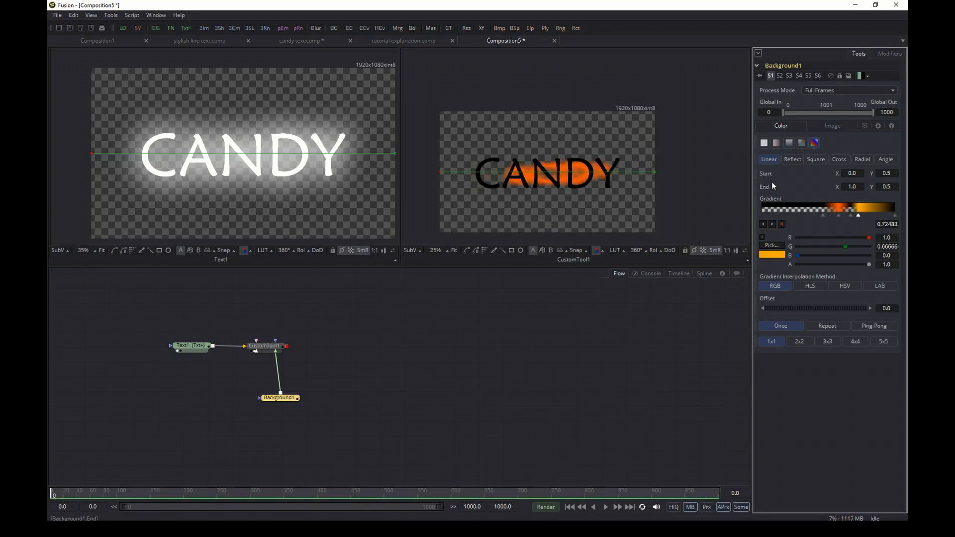
drag(440, 171, 297, 174)
scroll(536, 180, up, 2)
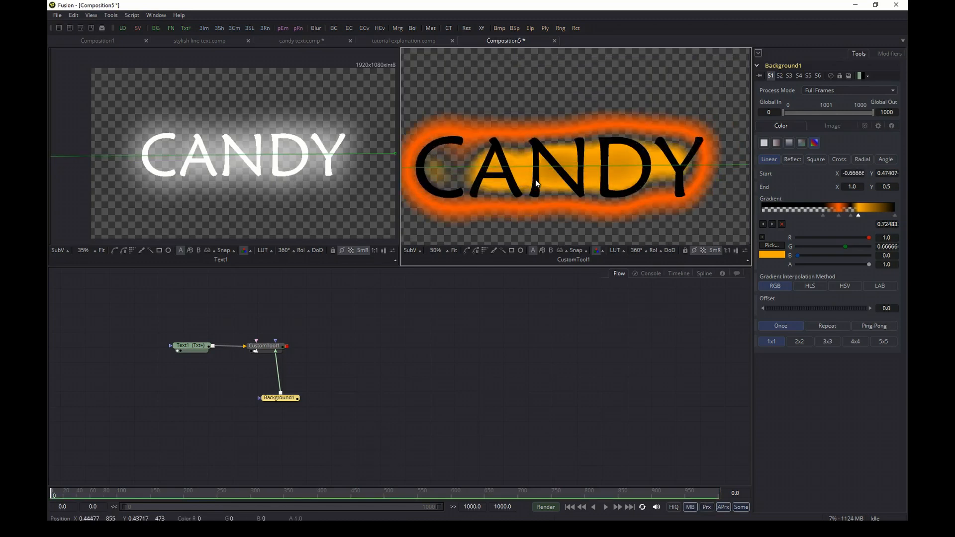
Shift the gradient stops toward the start, placing the transparent start stop at about 0.42, to widen the candy outline
drag(859, 219, 818, 217)
click(826, 217)
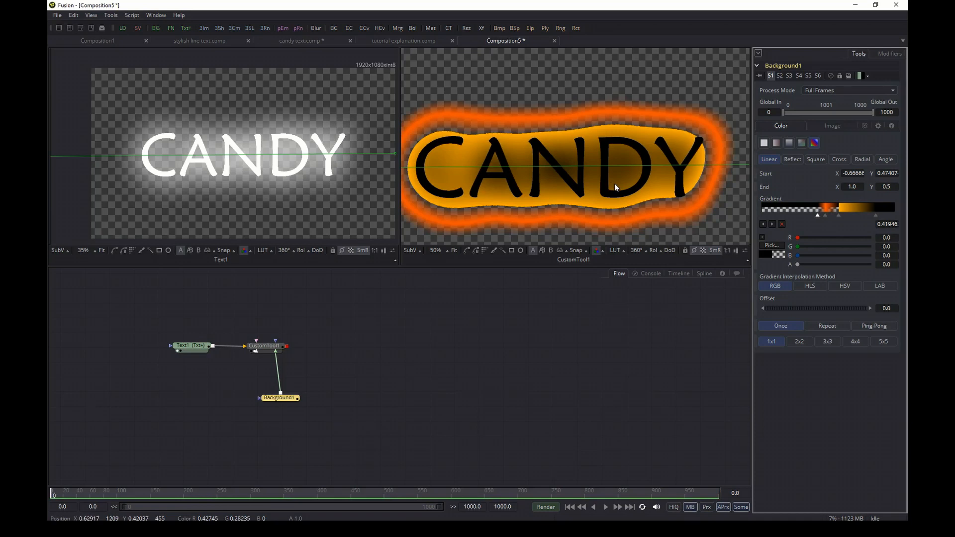
drag(625, 193, 641, 171)
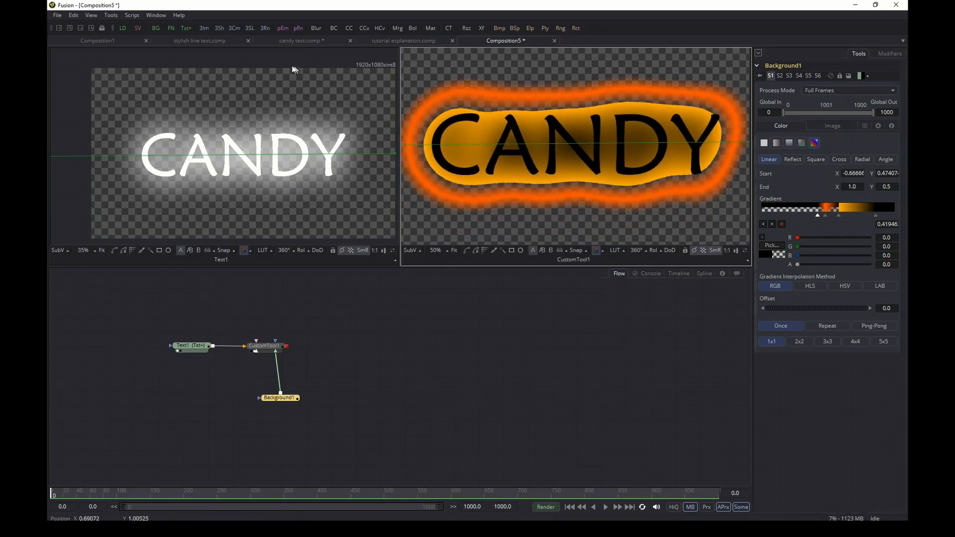
Check the node chain in candy text.comp, and in Composition5 add an Alpha Multiply node after CustomTool1
click(297, 41)
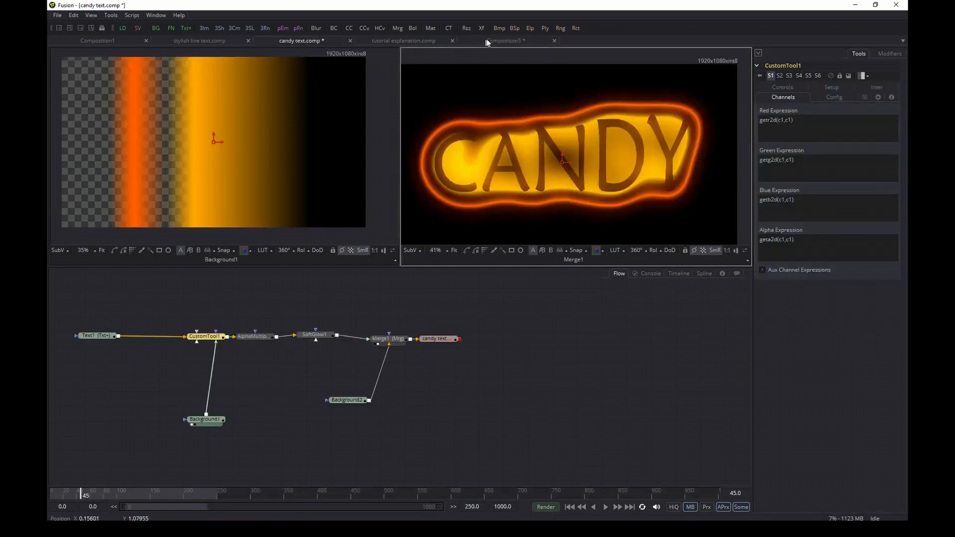
click(500, 42)
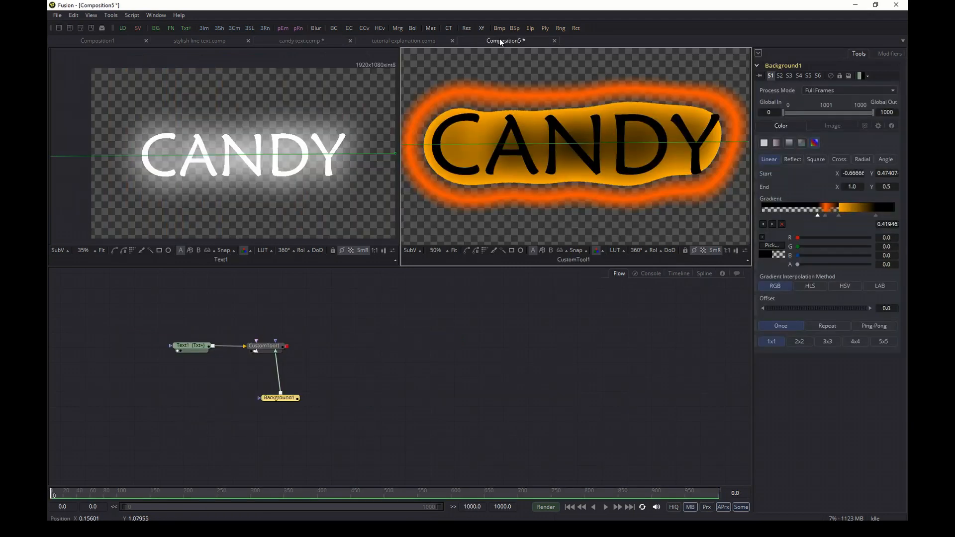
click(266, 346)
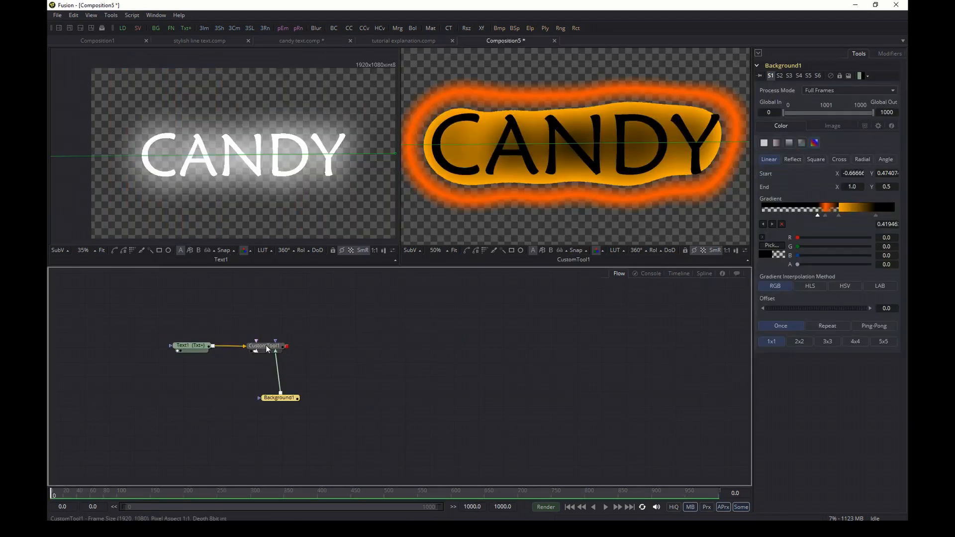
key(shift+space)
text(alpha)
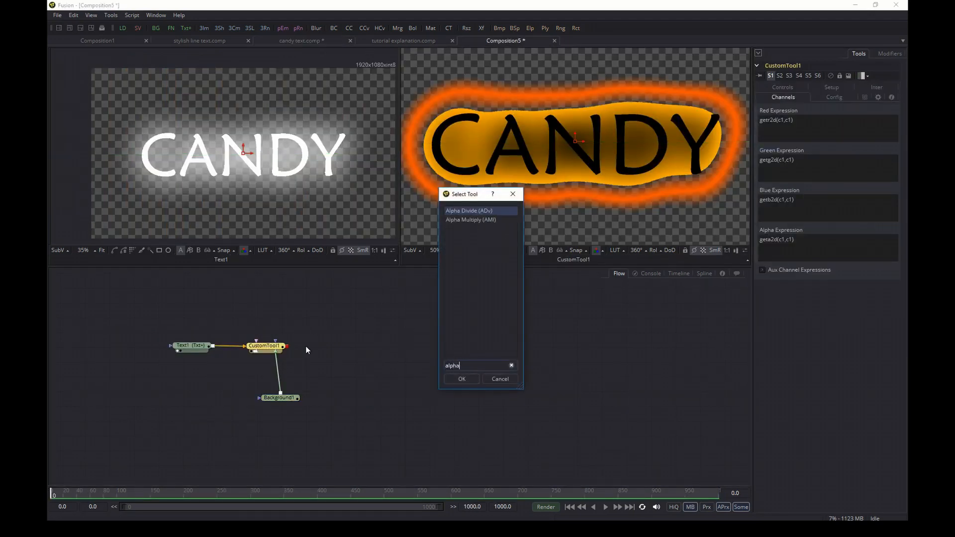
click(478, 220)
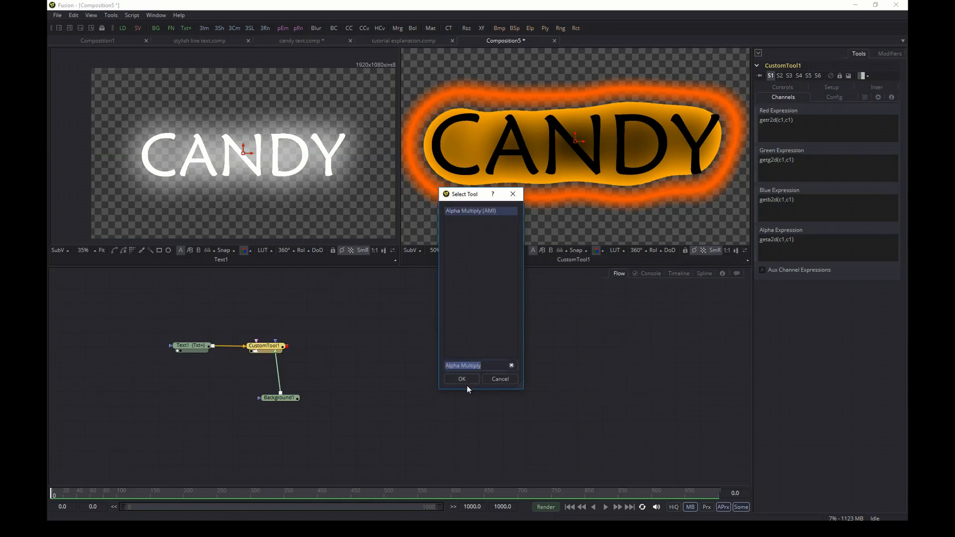
click(462, 380)
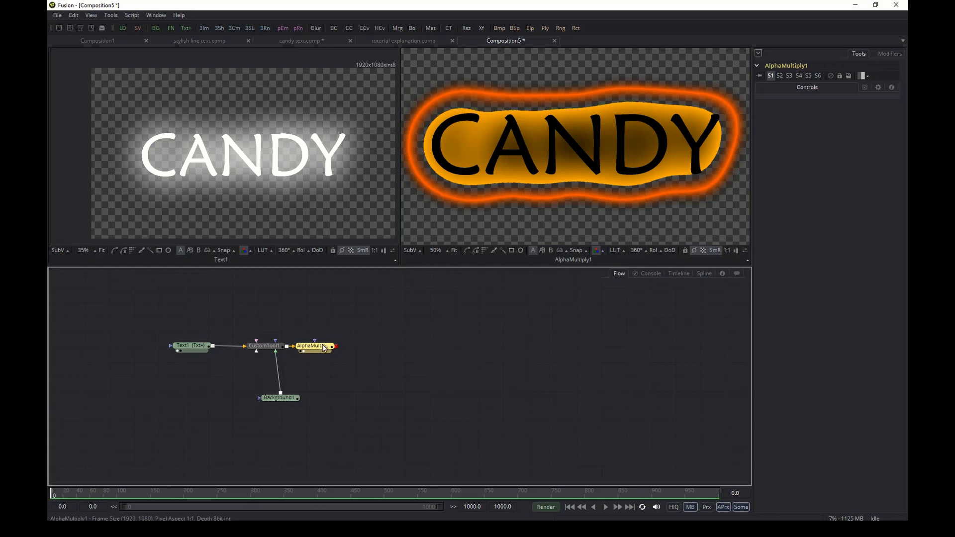
Add a Soft Glow node after AlphaMultiply1 and display its output in the viewer
mouse_move(323, 347)
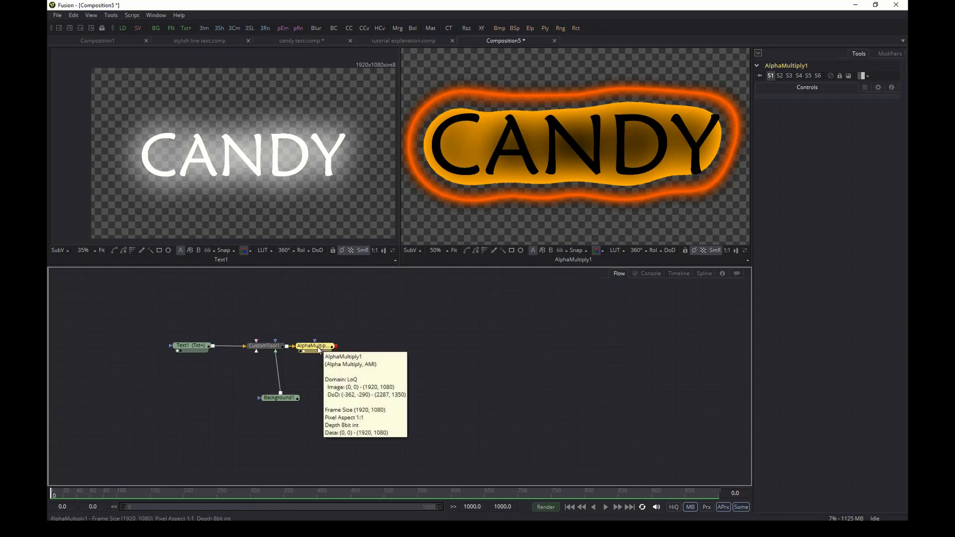
key(ctrl+space)
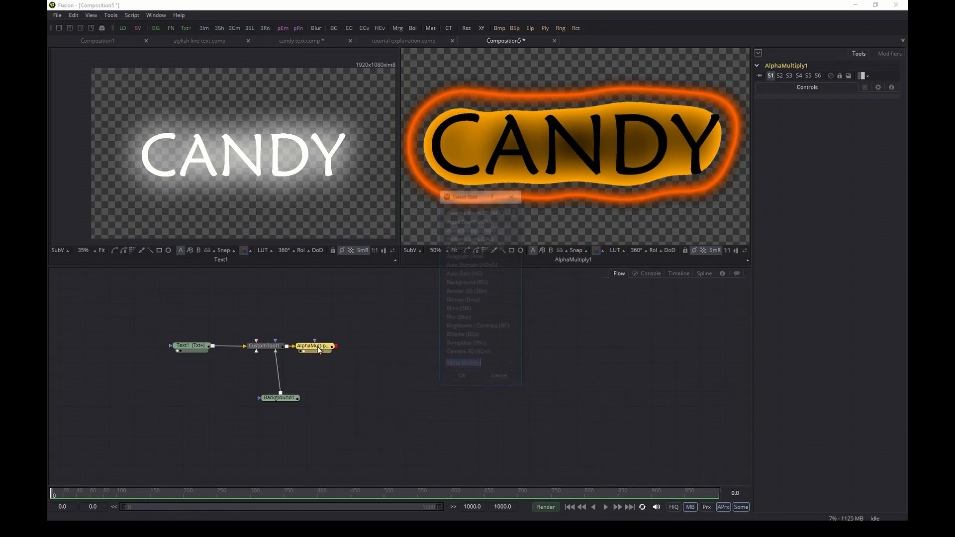
text(soft)
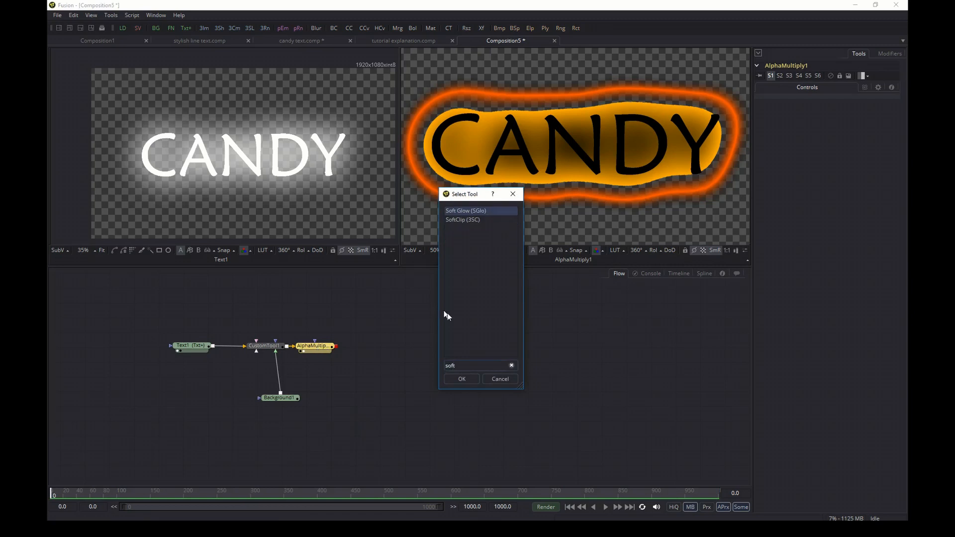
click(467, 383)
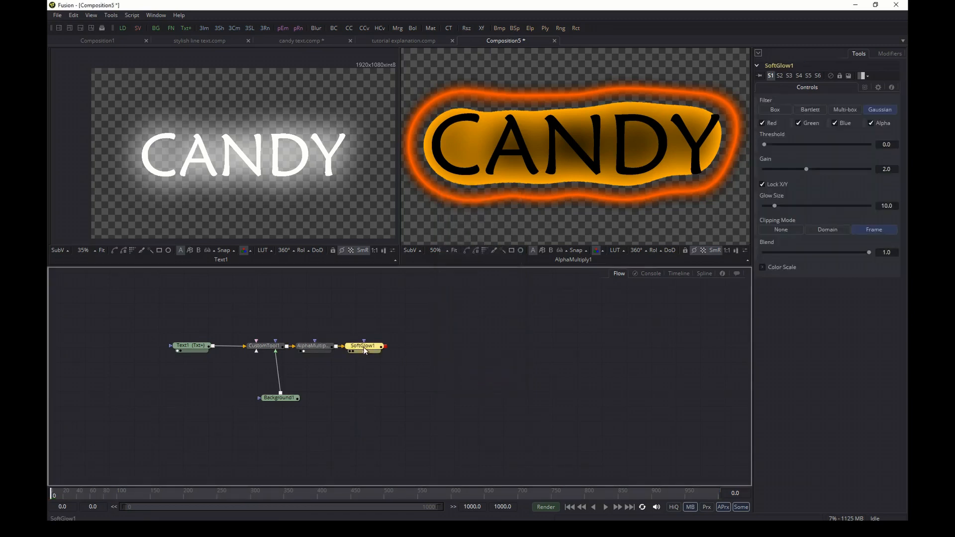
drag(364, 347, 574, 155)
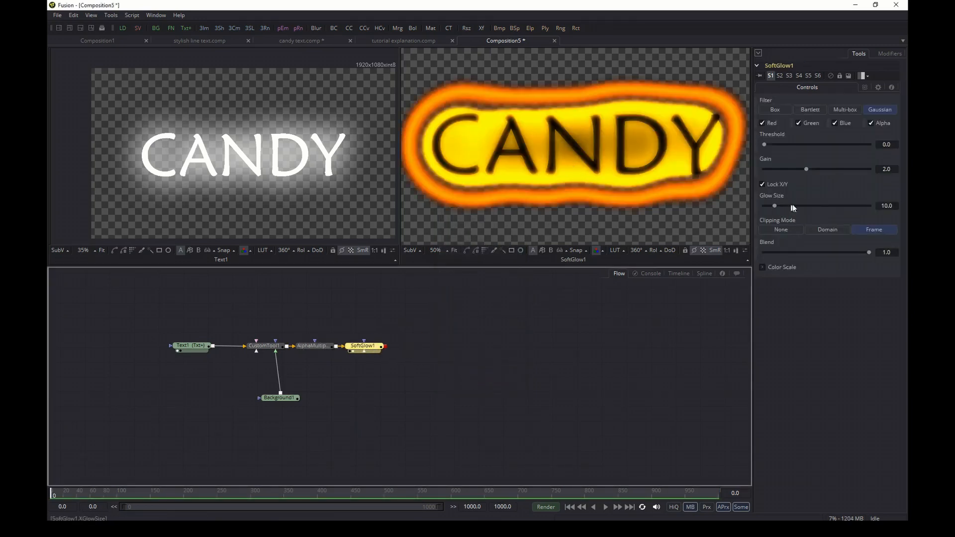
Set the soft glow's size to about 64.5, gain to about 1.517 and threshold to about 0.158
mouse_move(776, 205)
mouse_down()
mouse_move(798, 207)
mouse_move(788, 207)
mouse_up()
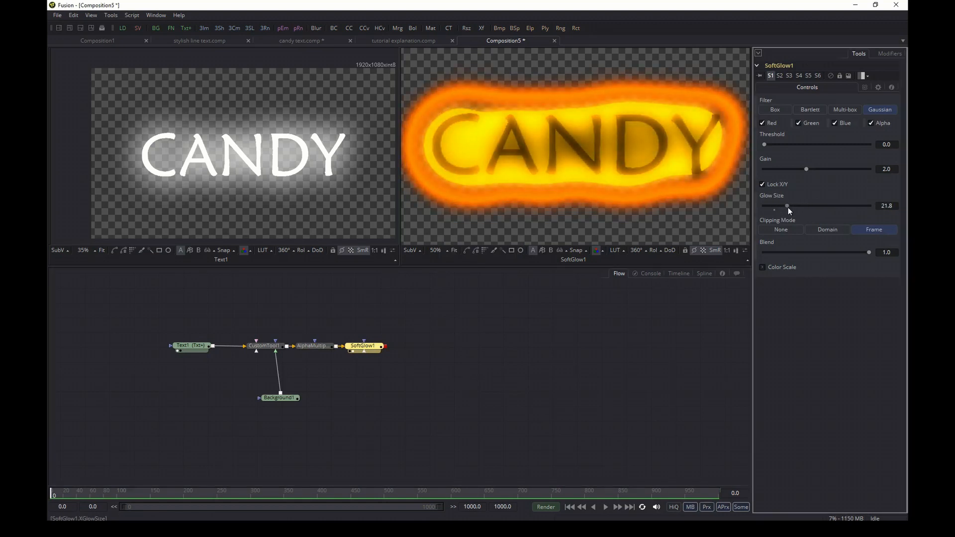
drag(806, 169, 784, 144)
drag(789, 205, 833, 205)
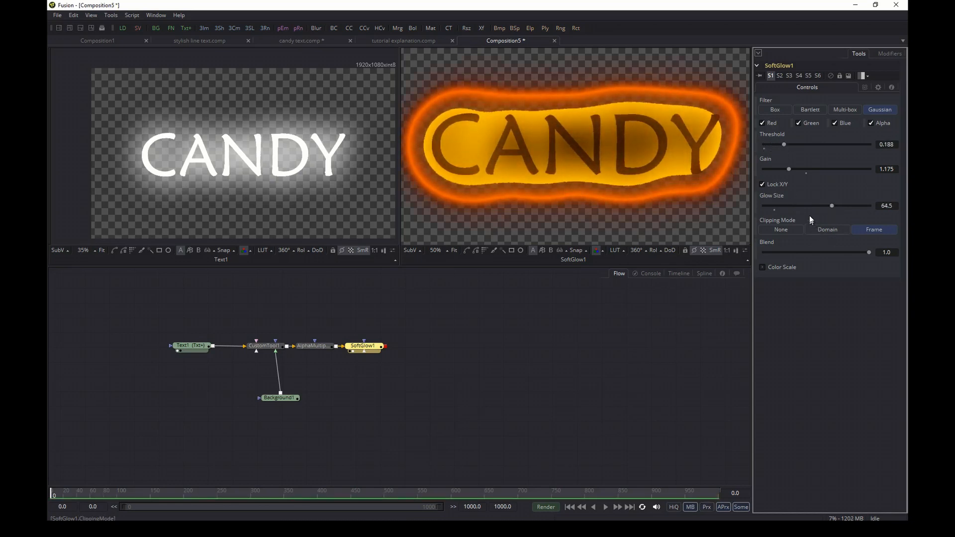
drag(790, 169, 784, 146)
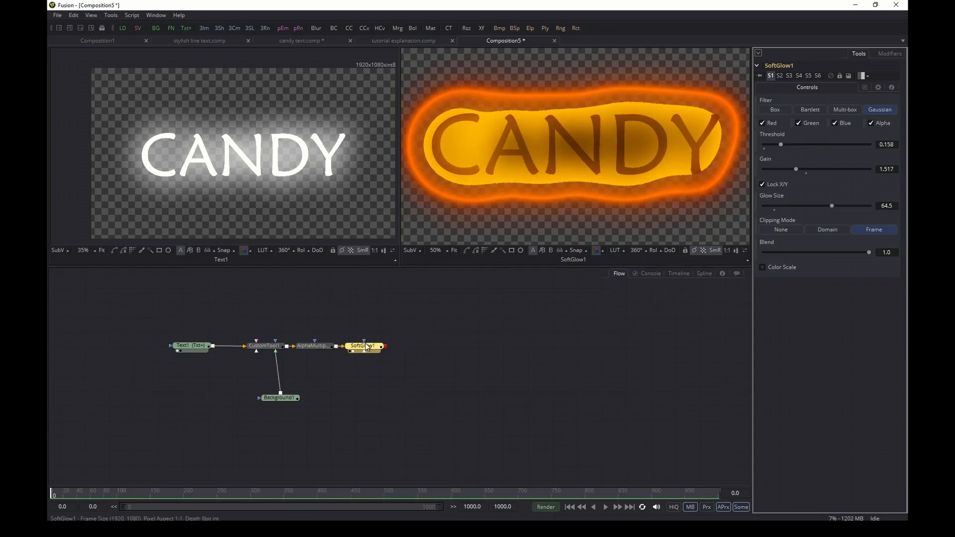
Add a black Background node, merge the SoftGlow1 output over it, and fit the merged result in the viewer
click(385, 385)
key(ctrl+space)
text(back)
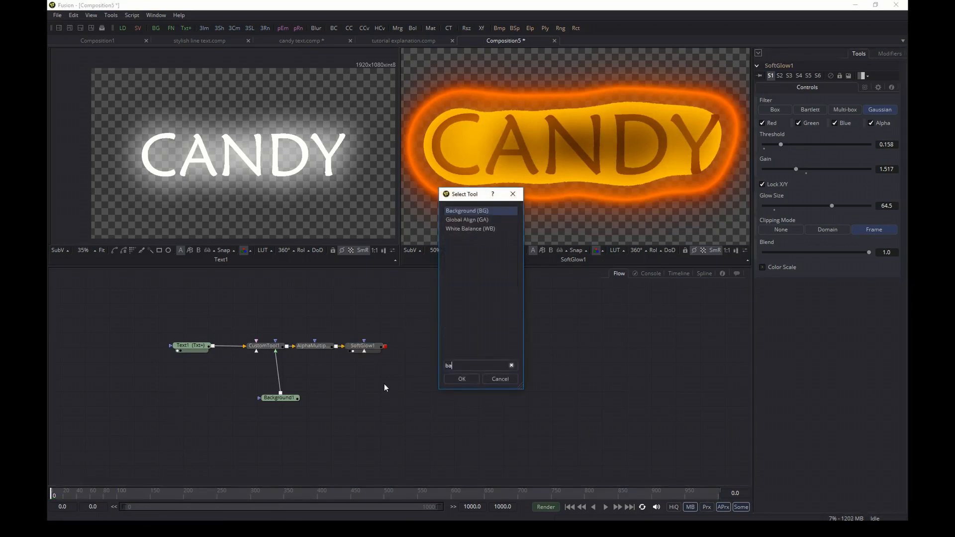
click(469, 379)
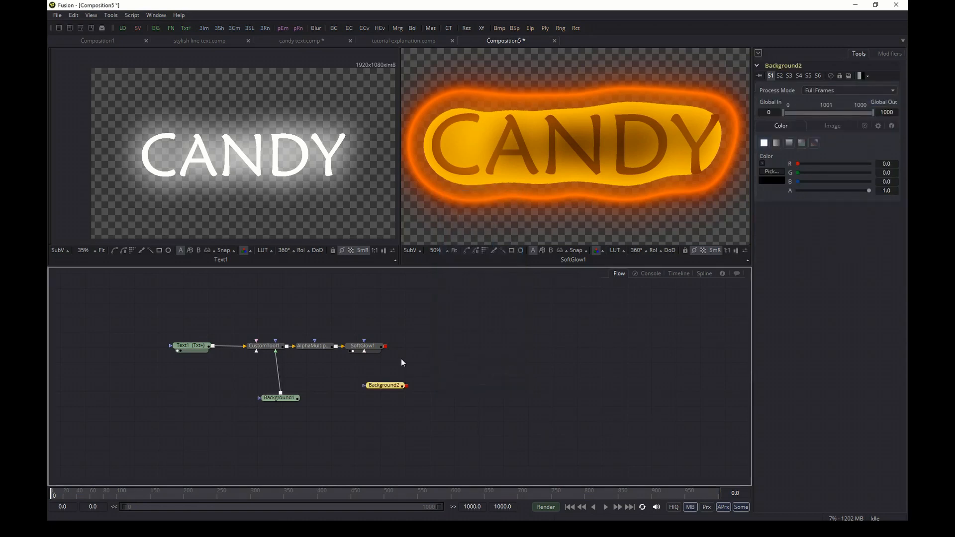
drag(386, 345, 553, 120)
key(ctrl+f)
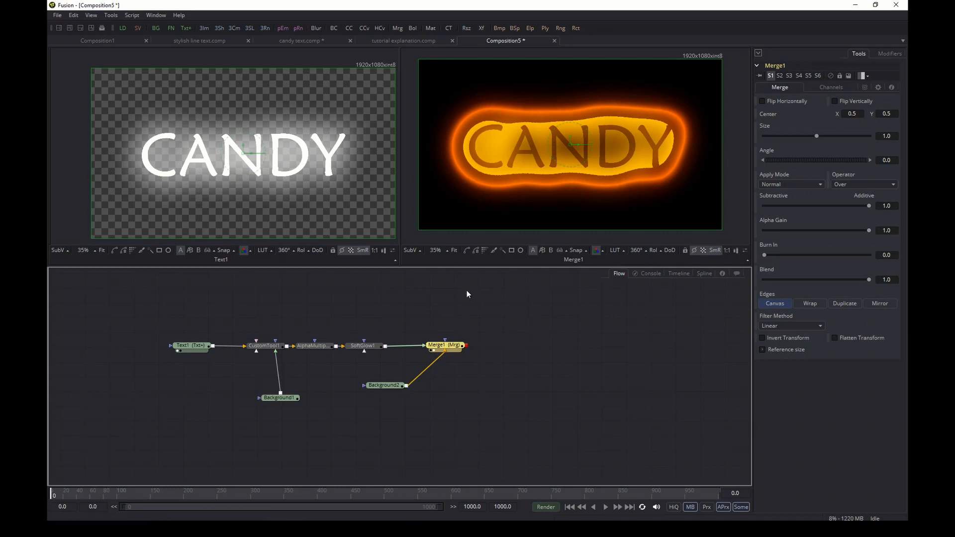
Add a Follower modifier to the styled text of the Text1 node
click(196, 349)
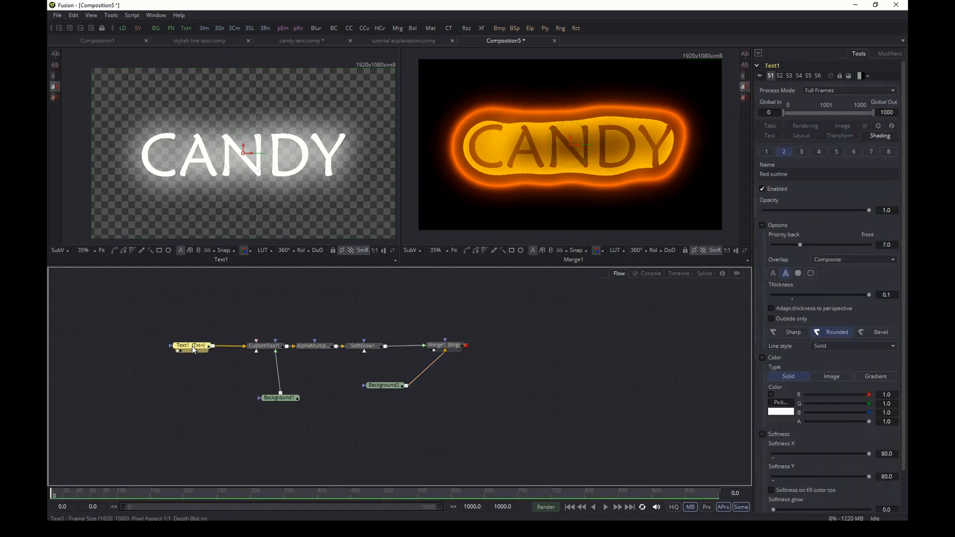
click(776, 135)
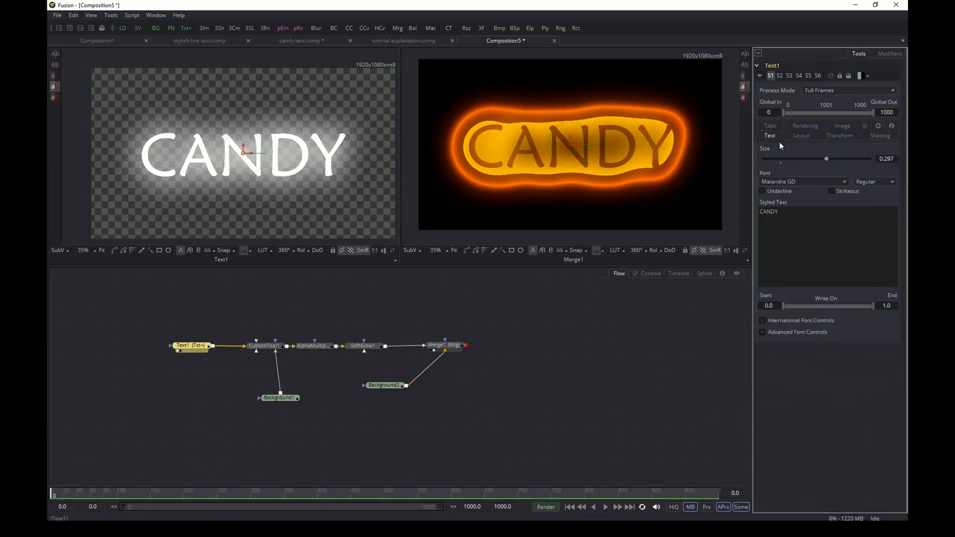
right_click(775, 202)
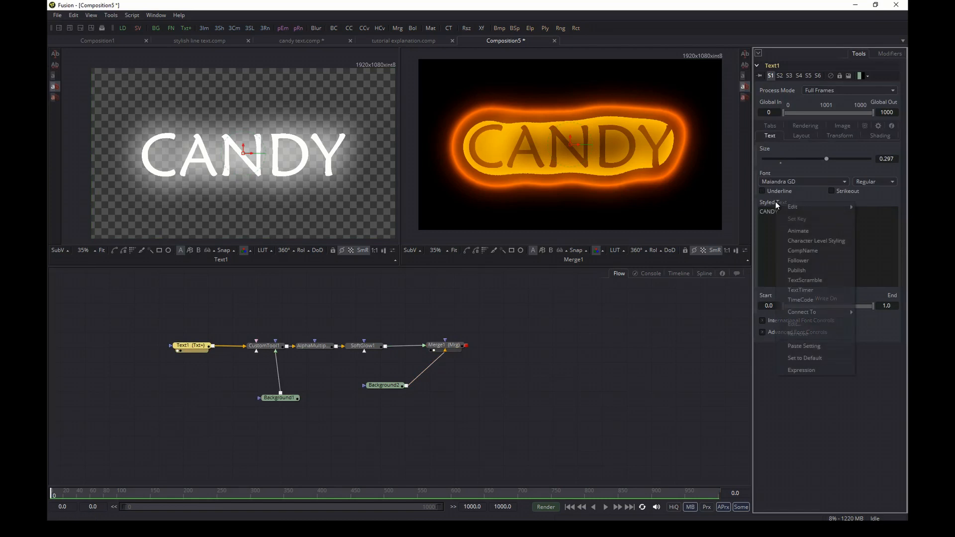
click(815, 262)
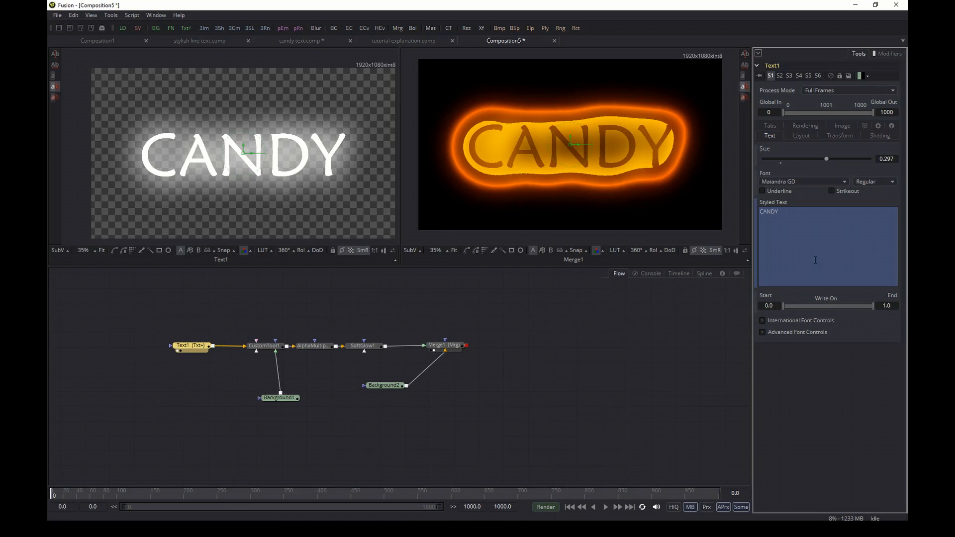
Expand the Follower modifier on Text1 and set the delay between each character to 4
click(885, 53)
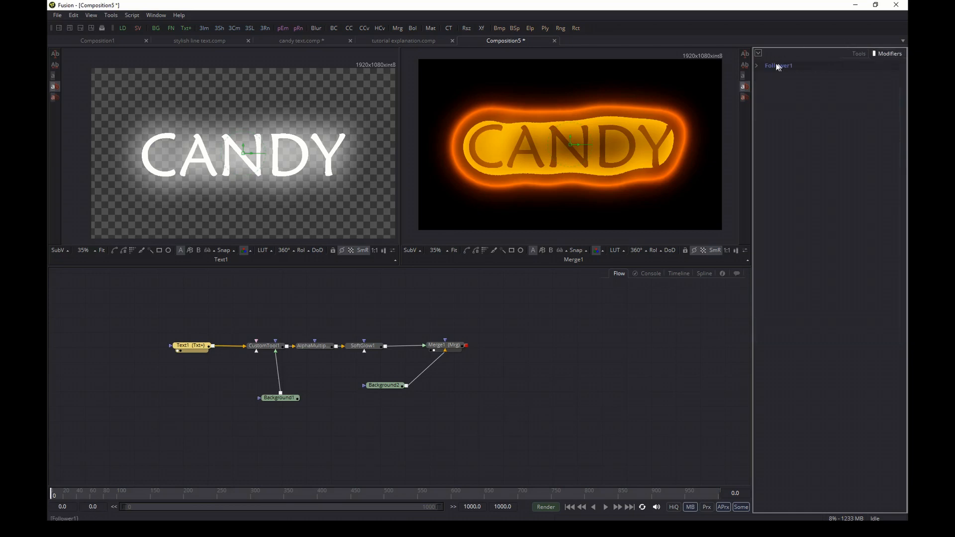
click(756, 66)
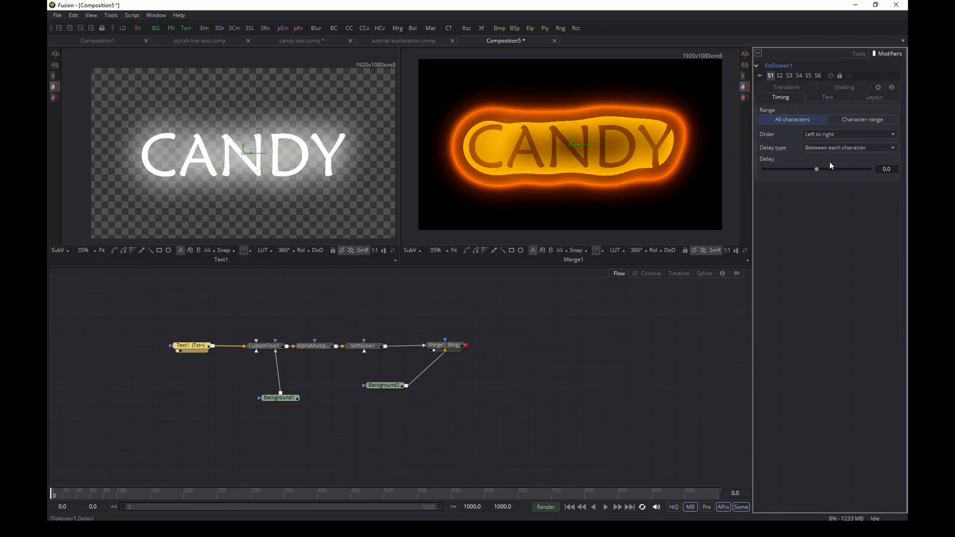
click(894, 169)
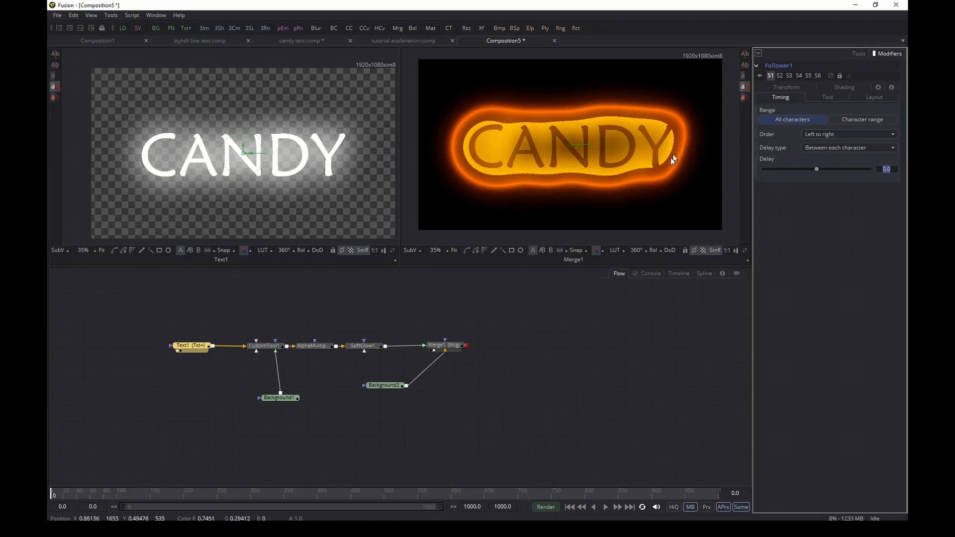
text(4)
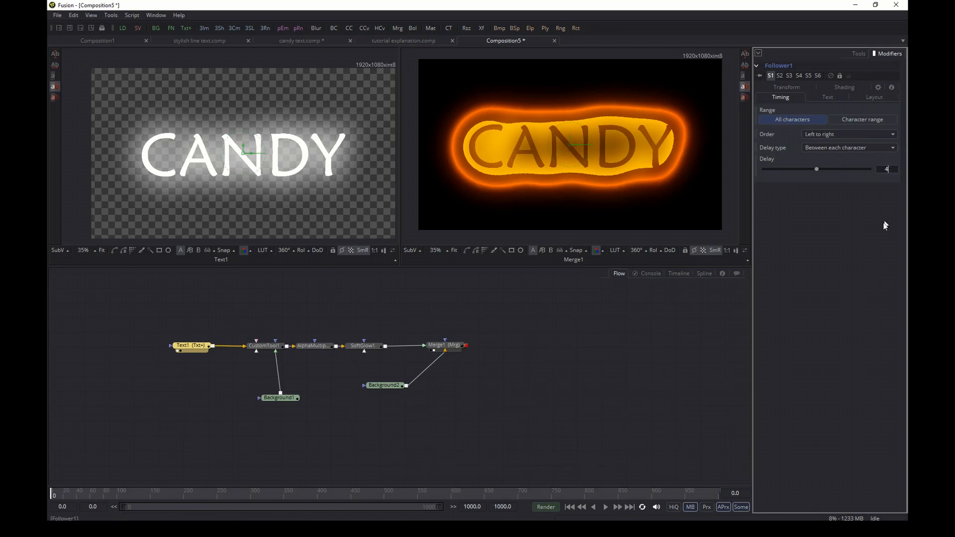
key(Return)
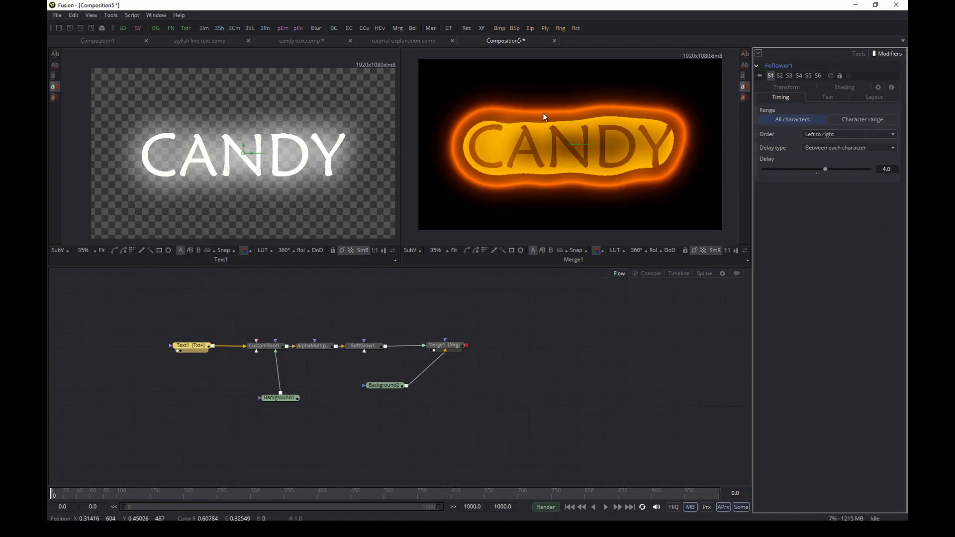
Animate the Follower's Character Size Y starting at frame 0 and set it to 1.5 at frame 20
click(795, 86)
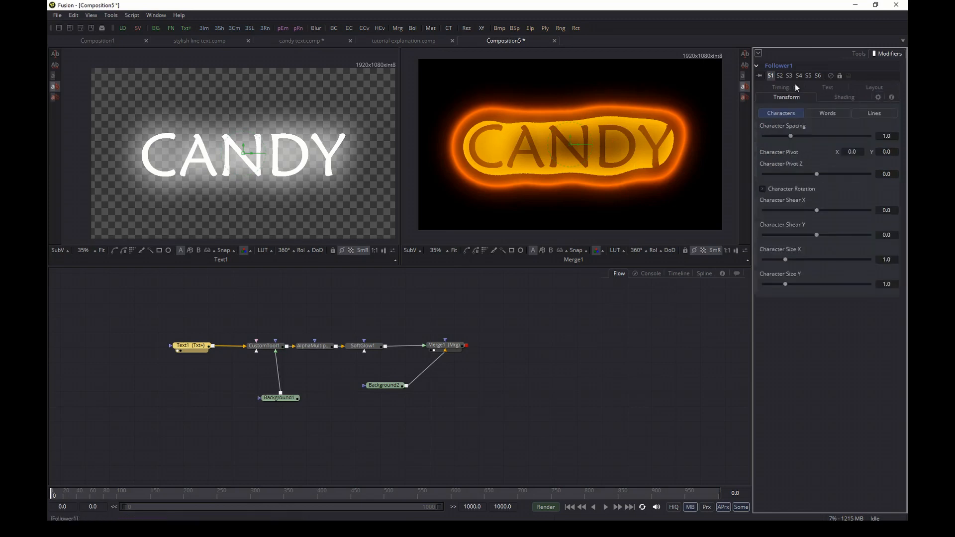
right_click(787, 278)
click(804, 280)
click(71, 495)
drag(71, 498, 63, 499)
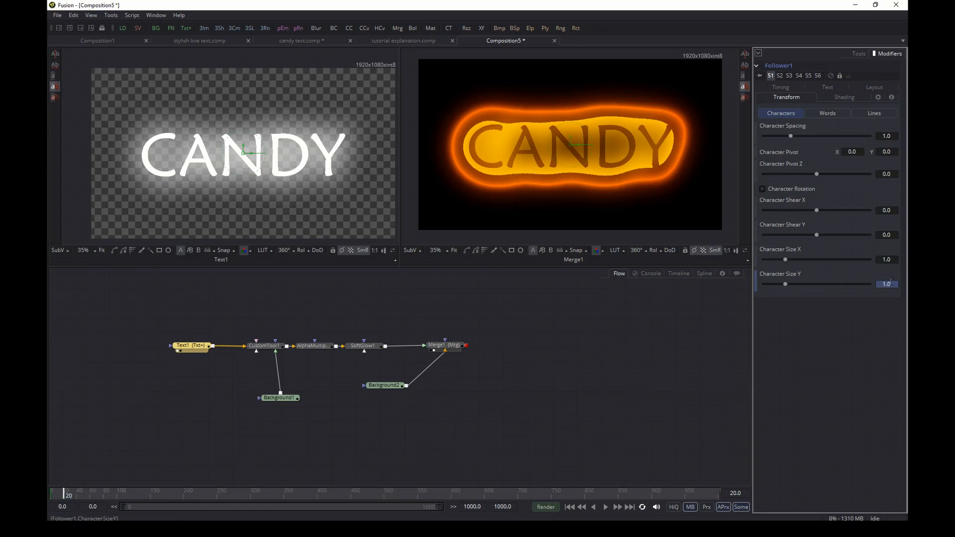
text(1.1)
key(Tab)
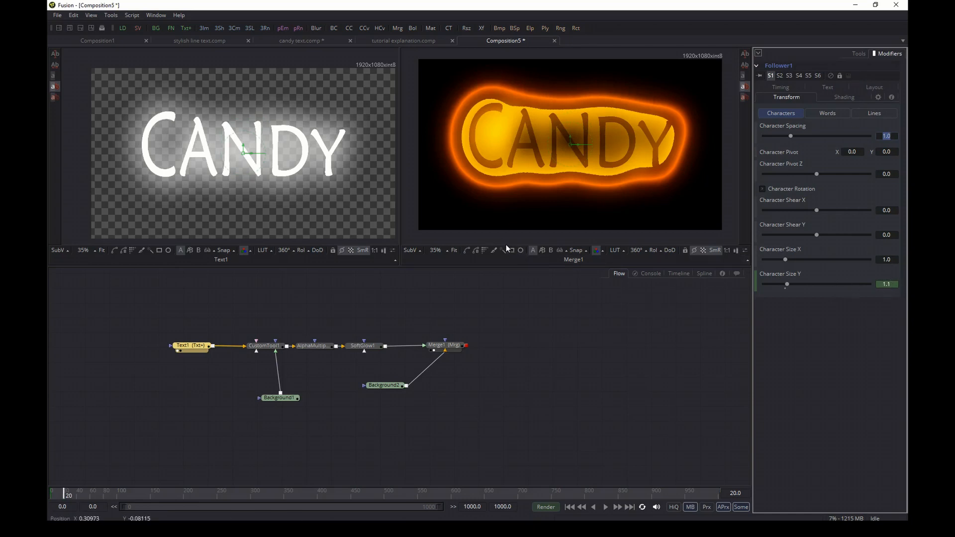
Set the Follower's Character Size Y to 1 at frame 40 and check the next few frames
click(78, 498)
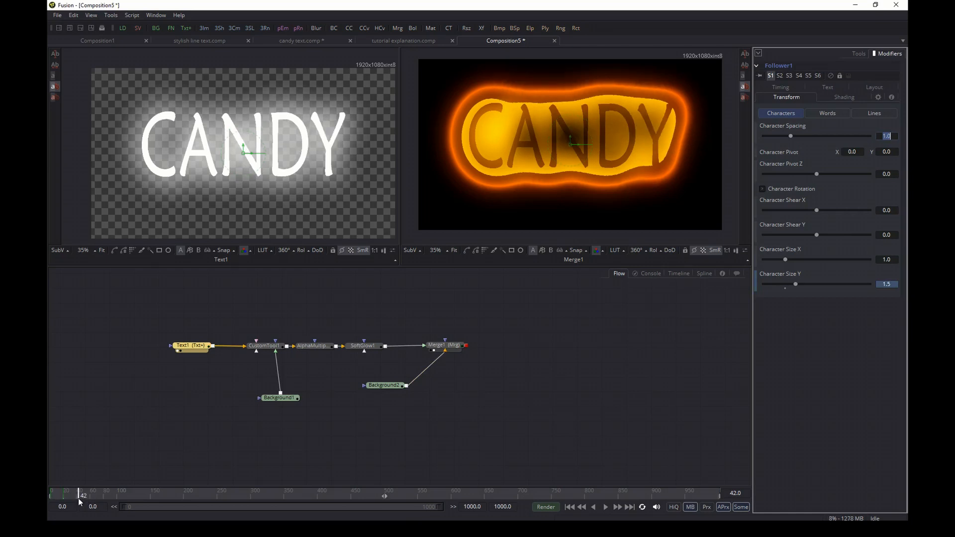
click(78, 499)
double_click(887, 285)
text(1)
key(Return)
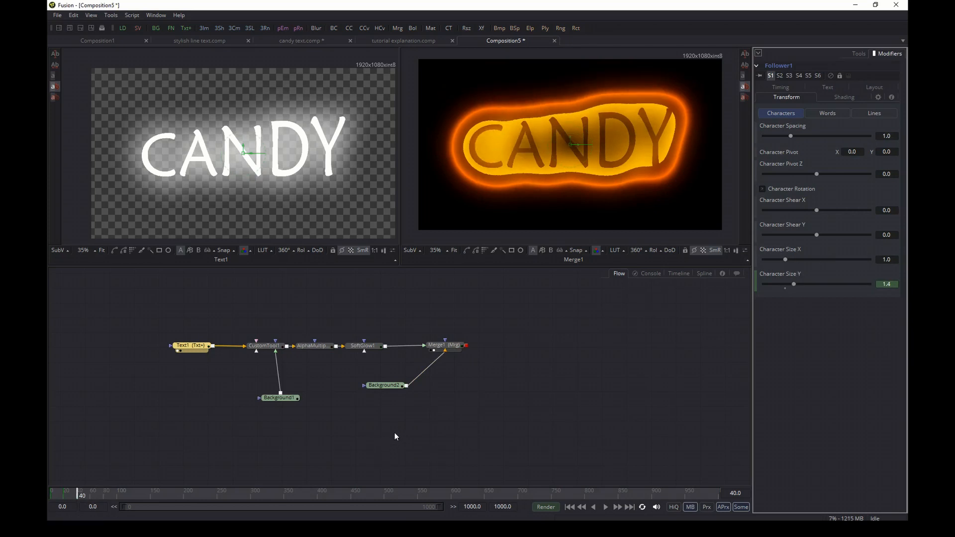
key(bracketright)
key(bracketright)
key(bracketright)
key(bracketright)
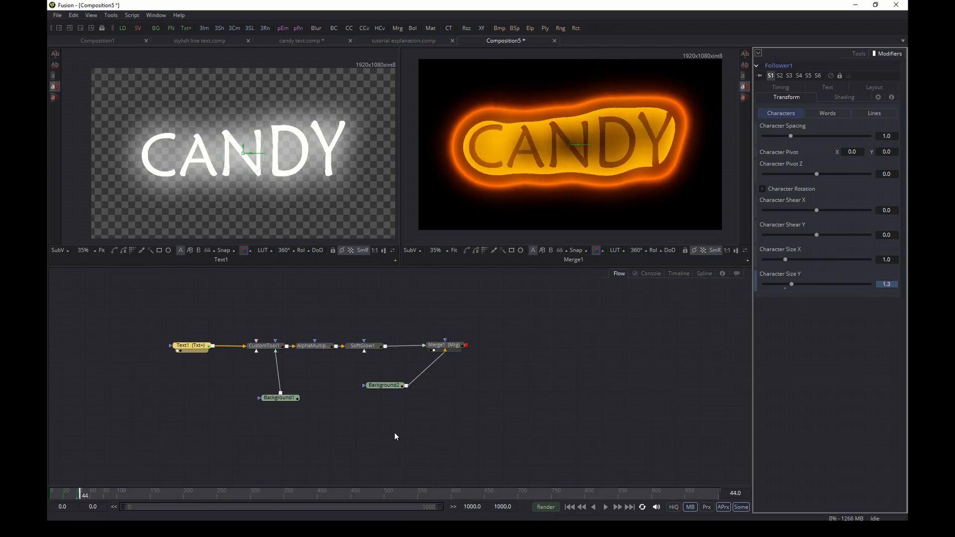
key(Left)
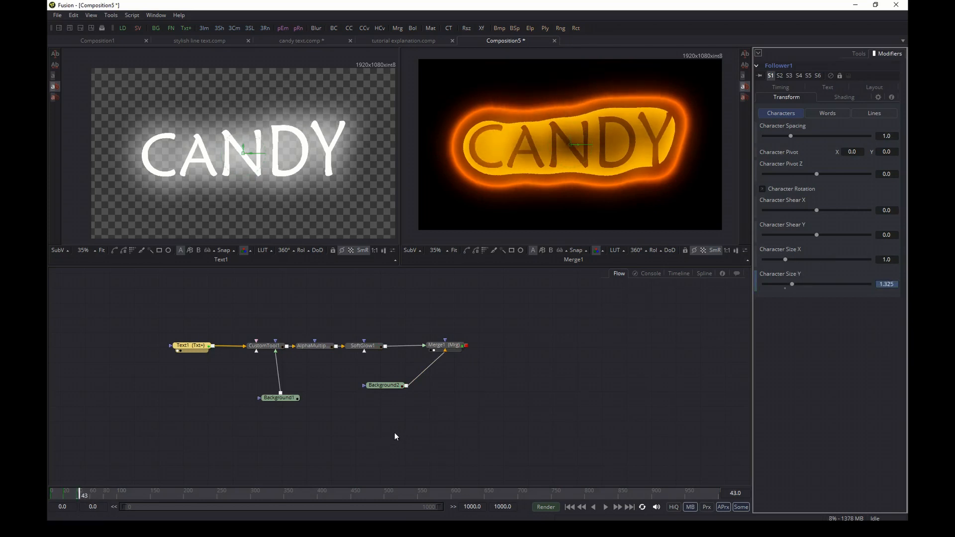
Smooth all Character Size Y keyframes in the spline editor, make the curve repeat past the last keyframe, and return to the node flow
click(703, 274)
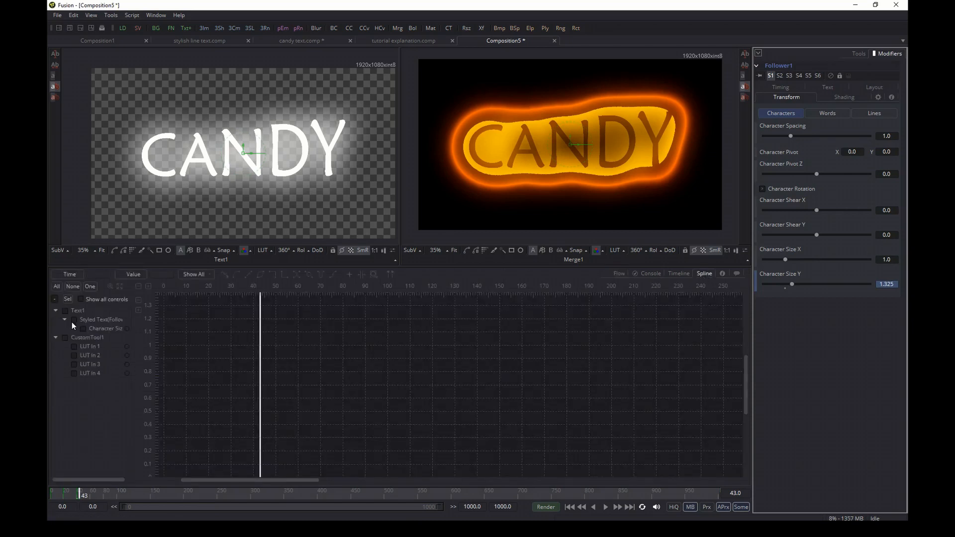
click(86, 330)
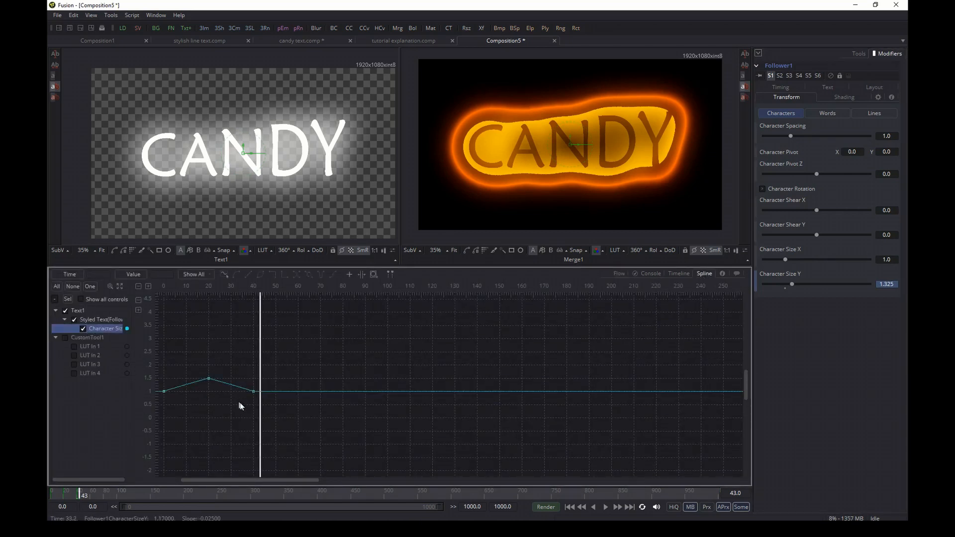
drag(273, 410, 157, 367)
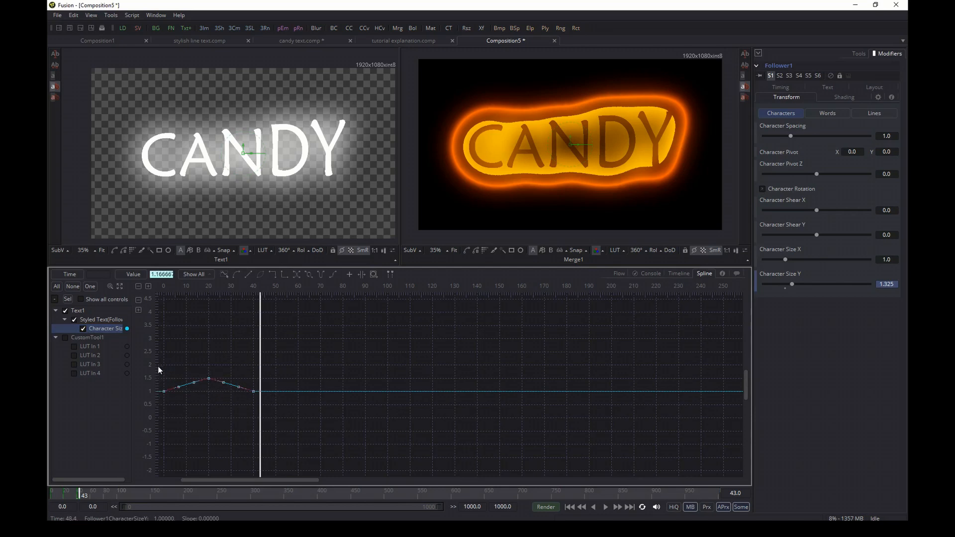
click(236, 276)
click(327, 275)
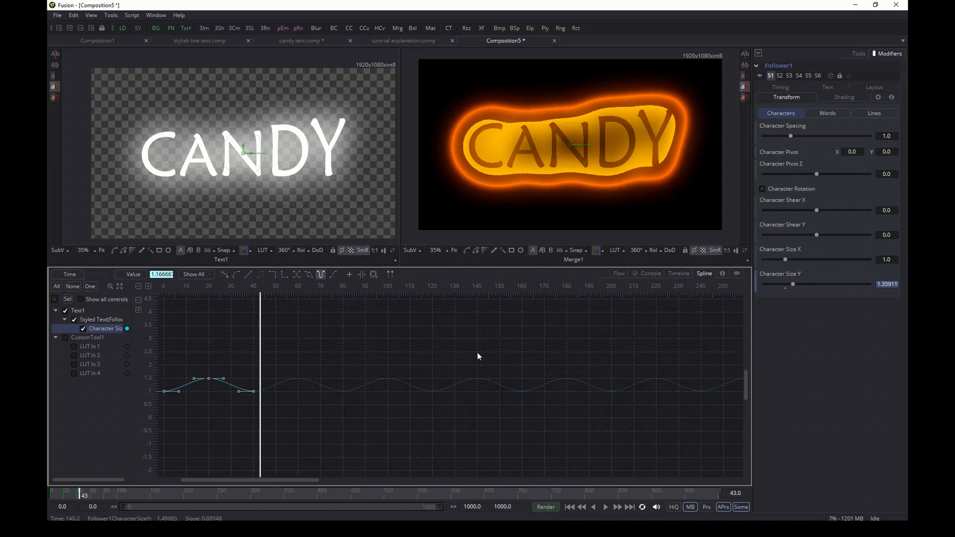
click(615, 275)
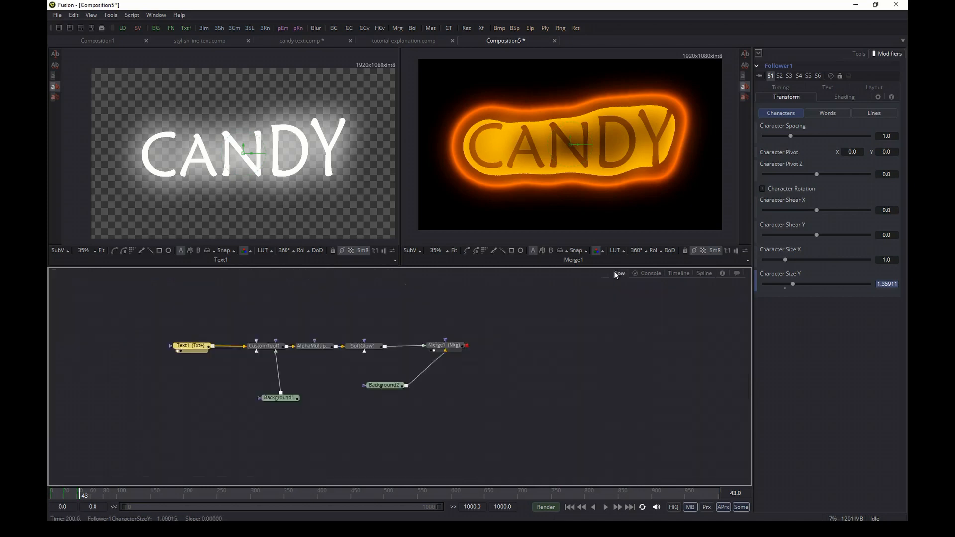
Play the character animation from frame 0, stop it, and replay it from the start
click(572, 507)
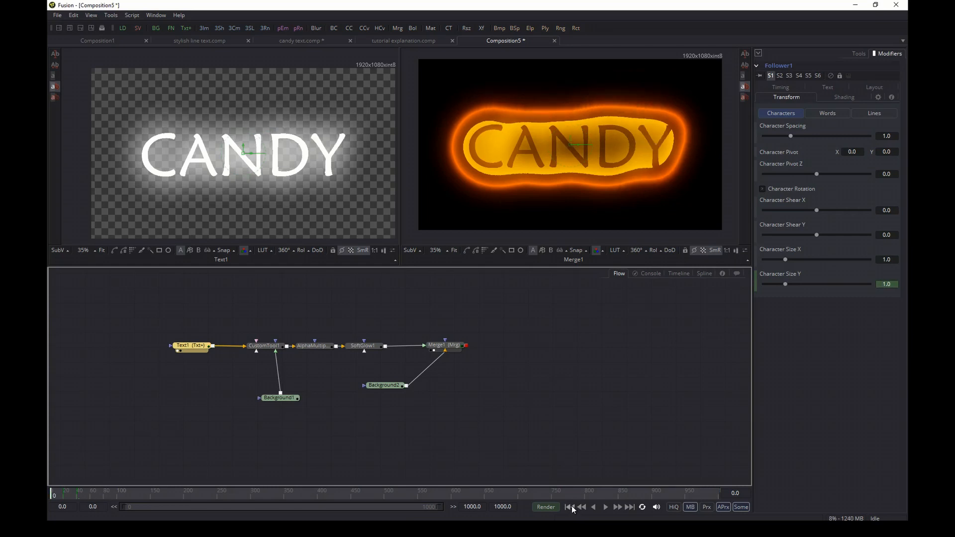
click(606, 507)
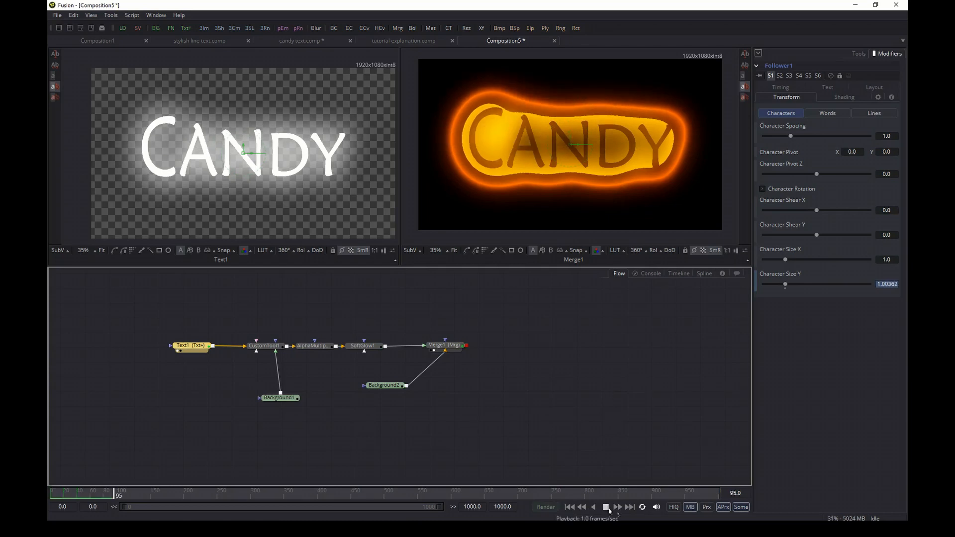
click(607, 508)
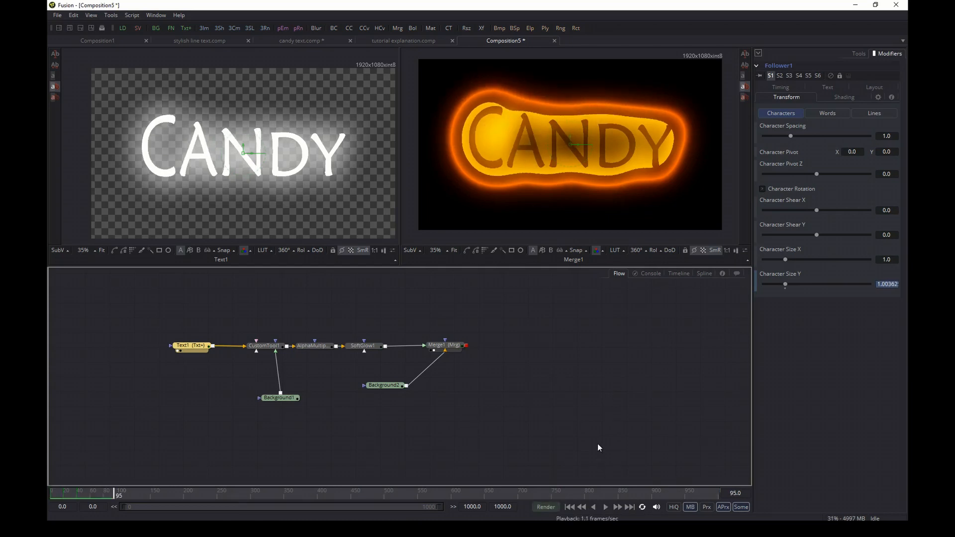
click(571, 507)
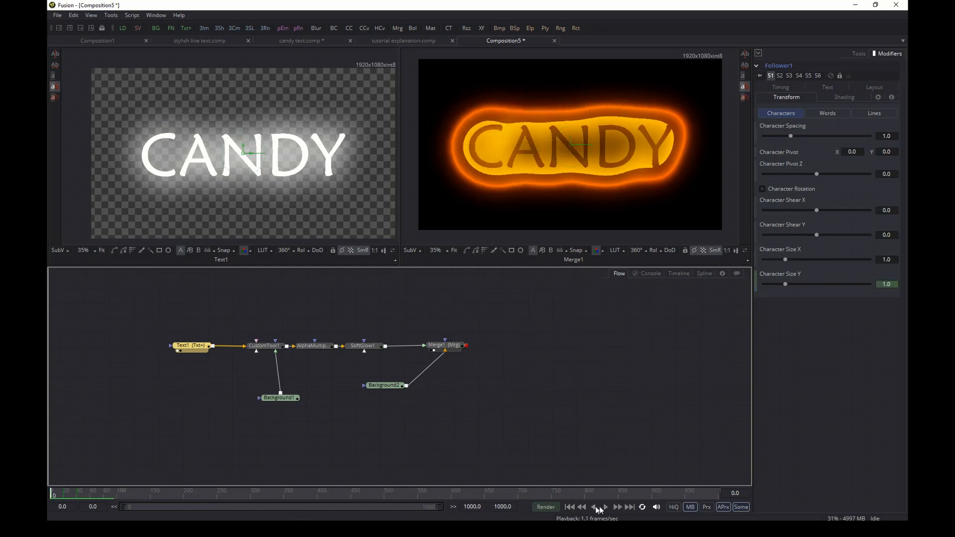
click(605, 507)
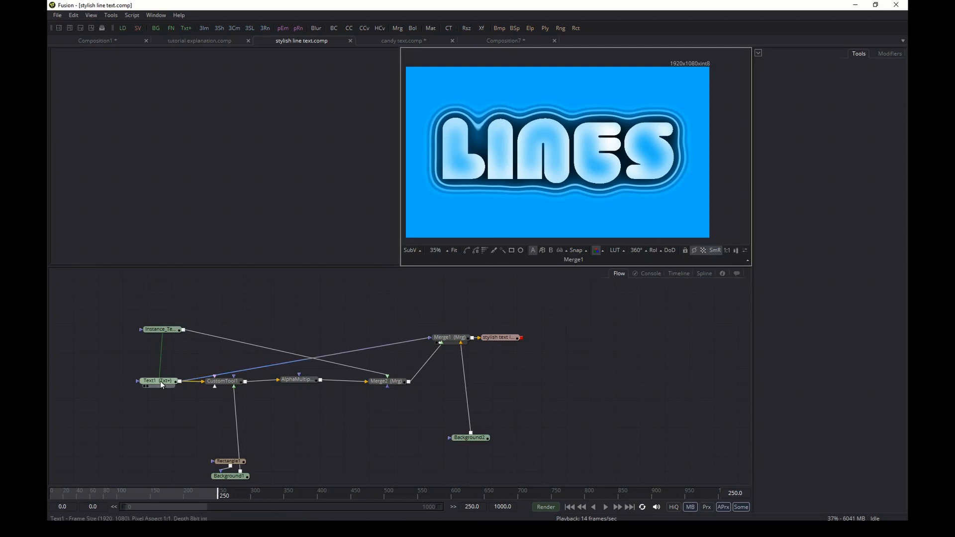
In stylish line text.comp, display the Text1 node in the empty viewer, zoom out, and close the Snipping Tool
drag(160, 381, 178, 180)
scroll(190, 179, down, 2)
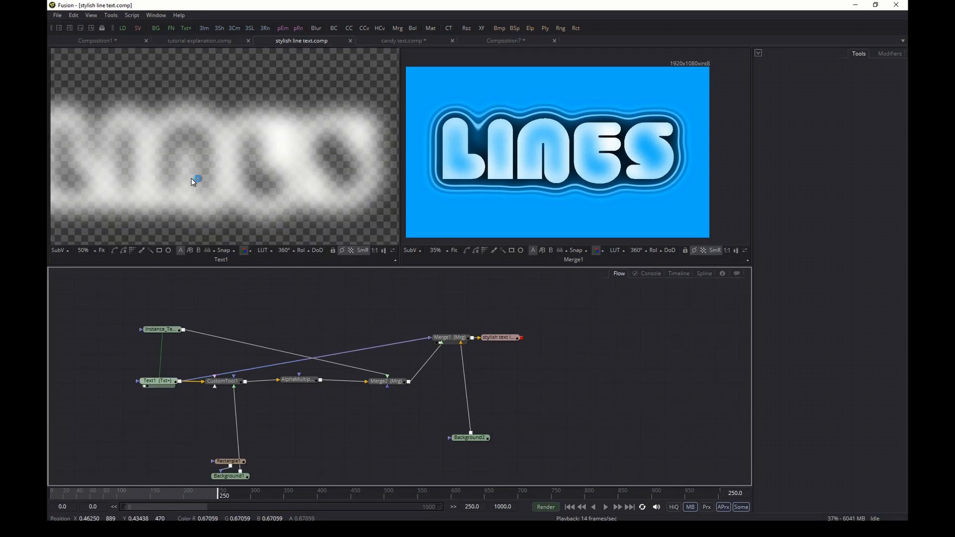
scroll(192, 178, down, 1)
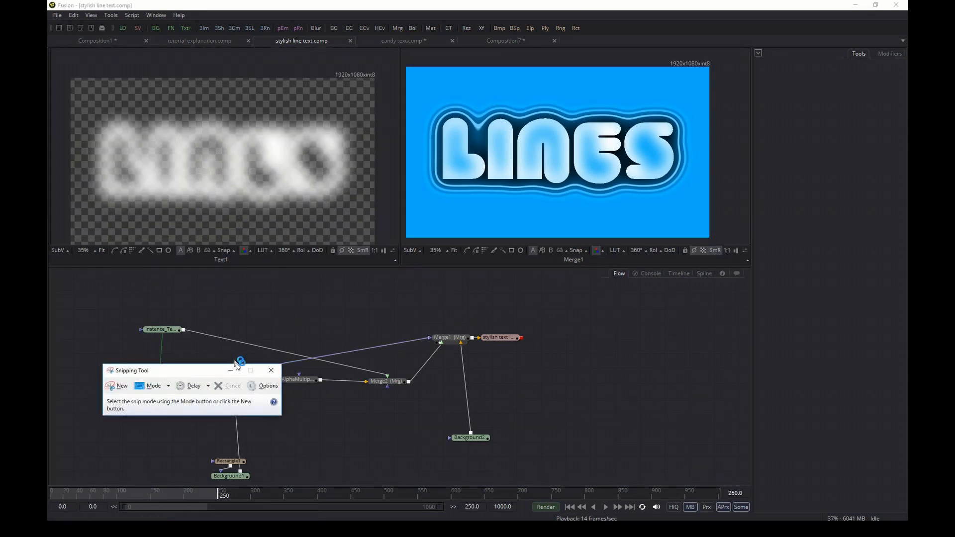
click(272, 371)
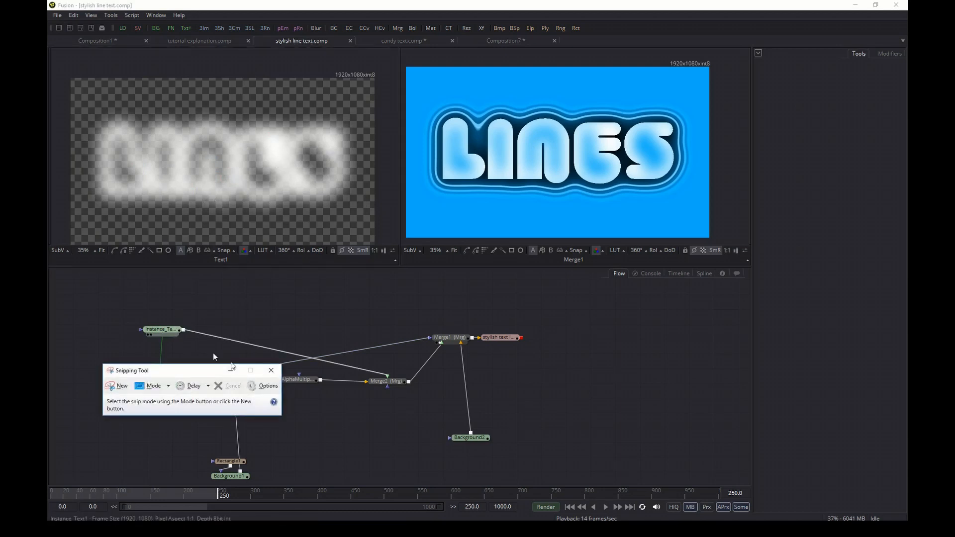
click(272, 370)
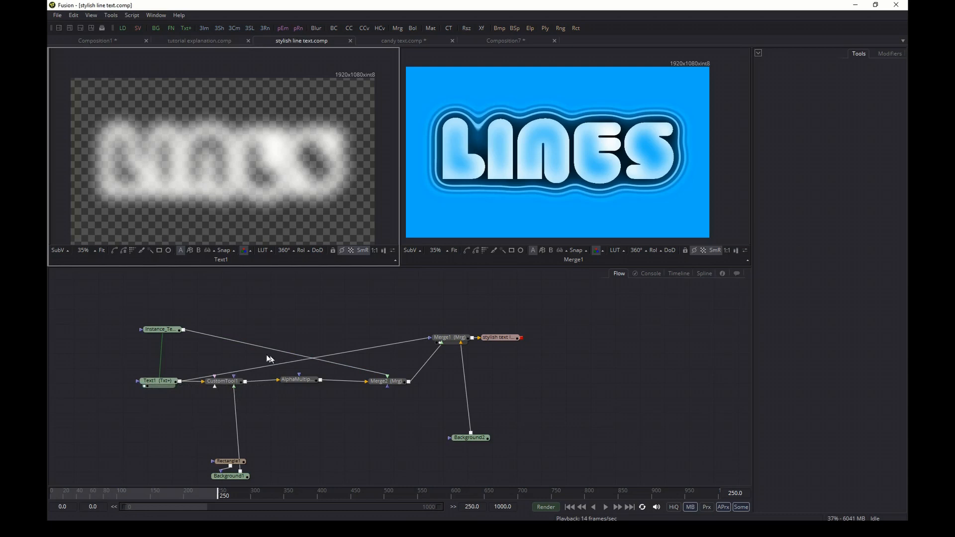
View the output of the Instance_Text1 node and that of Merge2 for comparison
drag(165, 330, 196, 140)
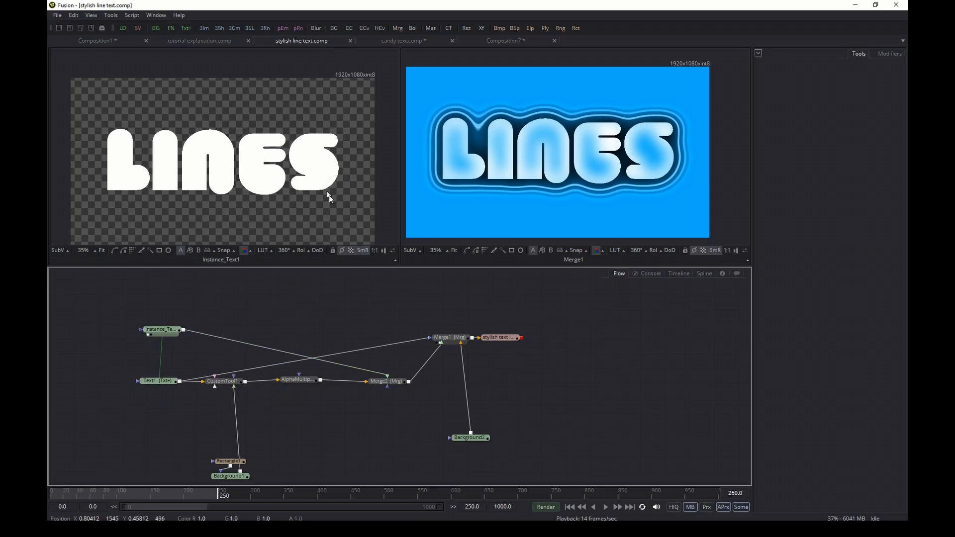
click(393, 382)
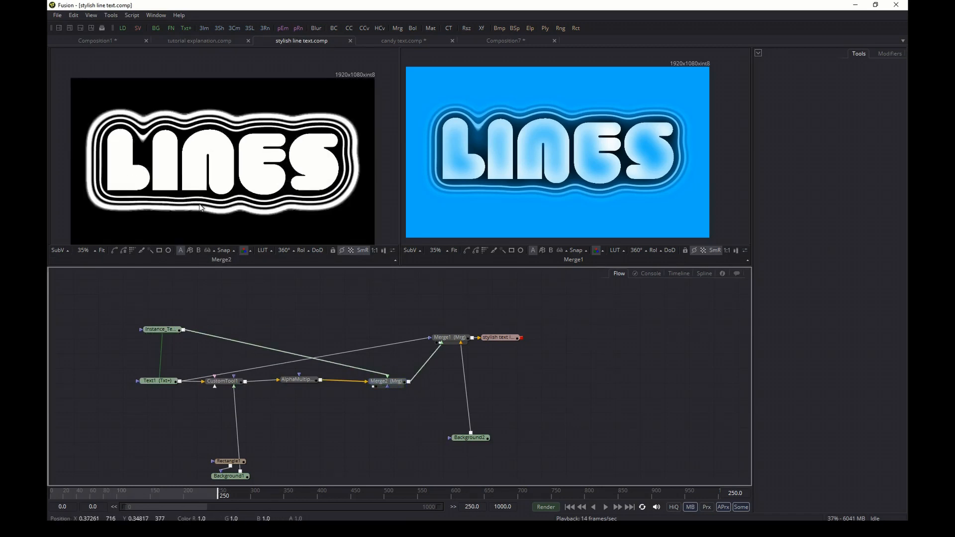
click(161, 382)
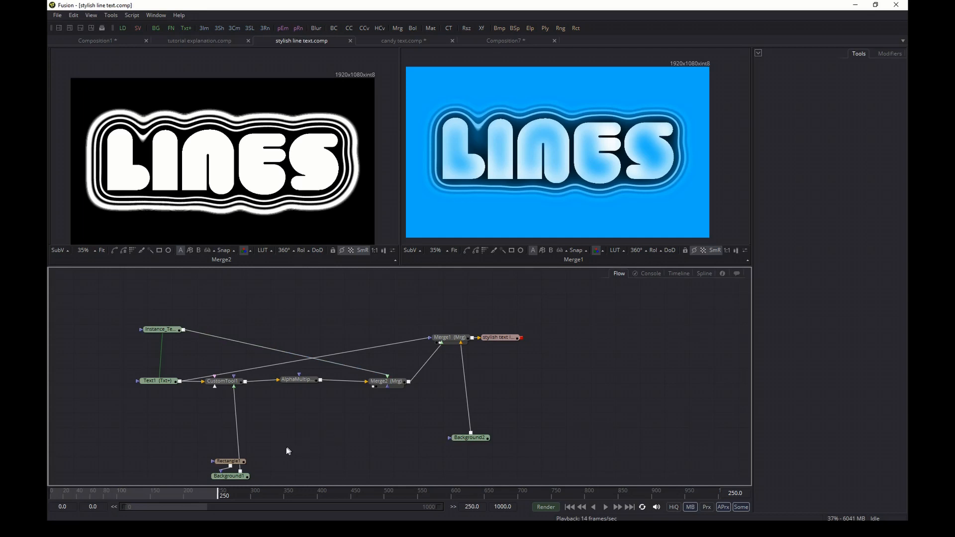
Examine the gradient settings of Background1 and display its output in place of Merge2
click(232, 476)
scroll(232, 476, down, 1)
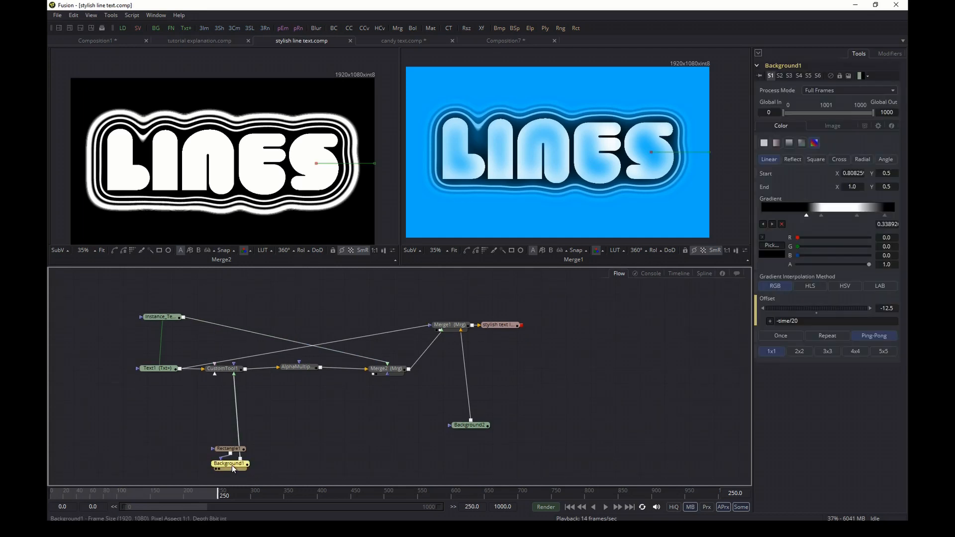
drag(232, 469, 235, 178)
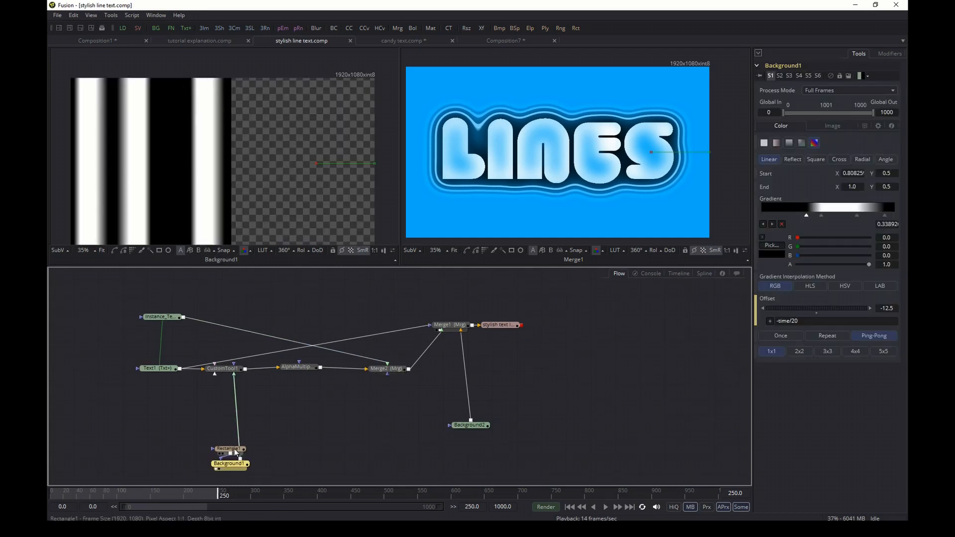
Place the Rectangle1 mask beside Background1, then bypass and re-enable it to compare its effect on the gradient and text
drag(217, 453, 183, 466)
click(183, 467)
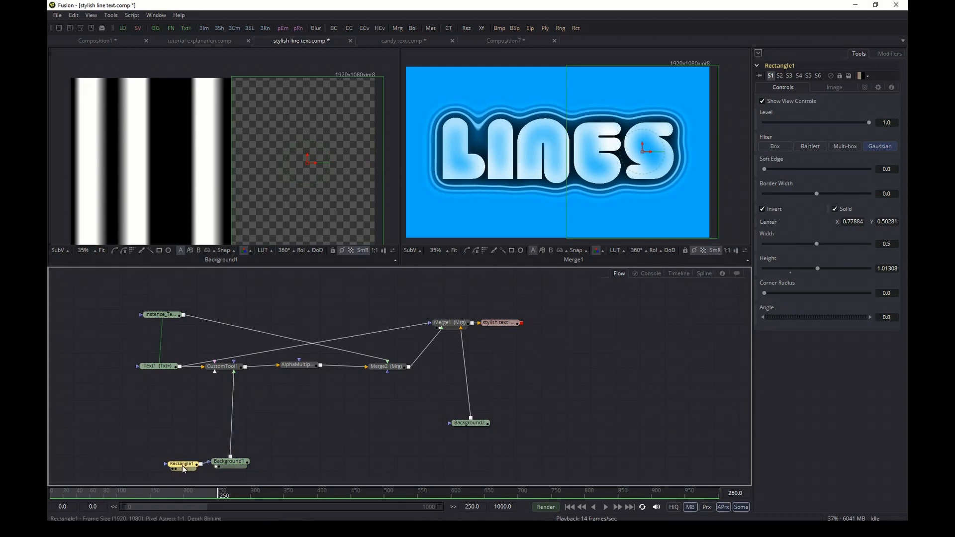
key(ctrl+p)
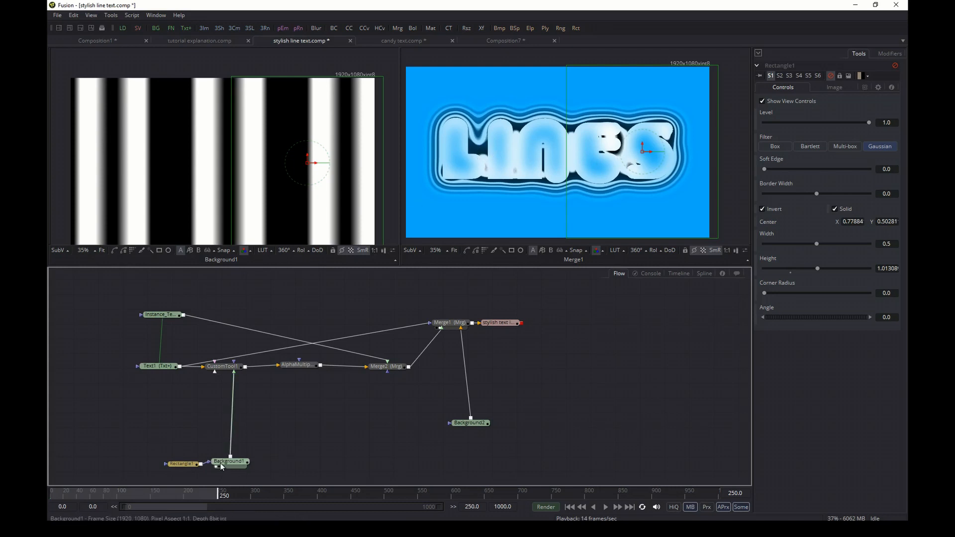
mouse_move(221, 466)
drag(230, 457, 234, 371)
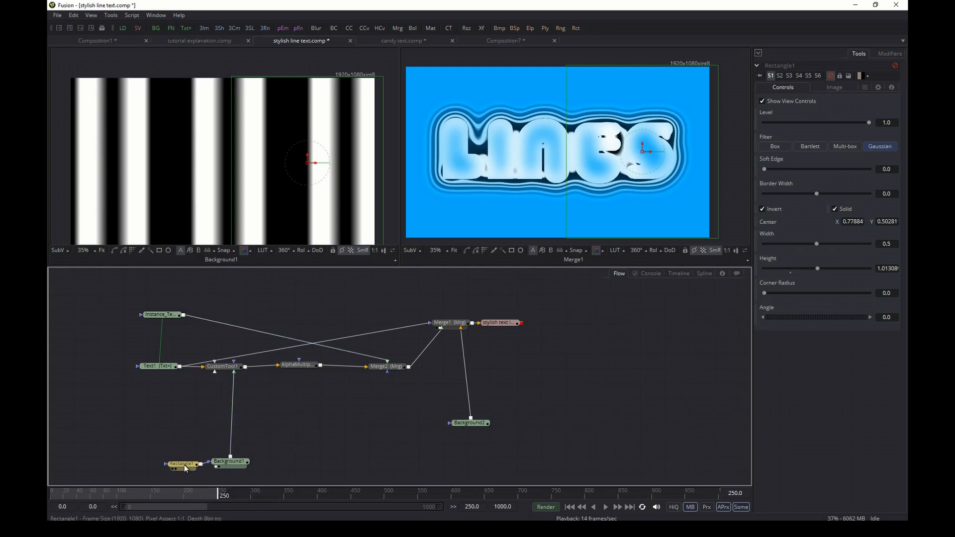
key(ctrl+p)
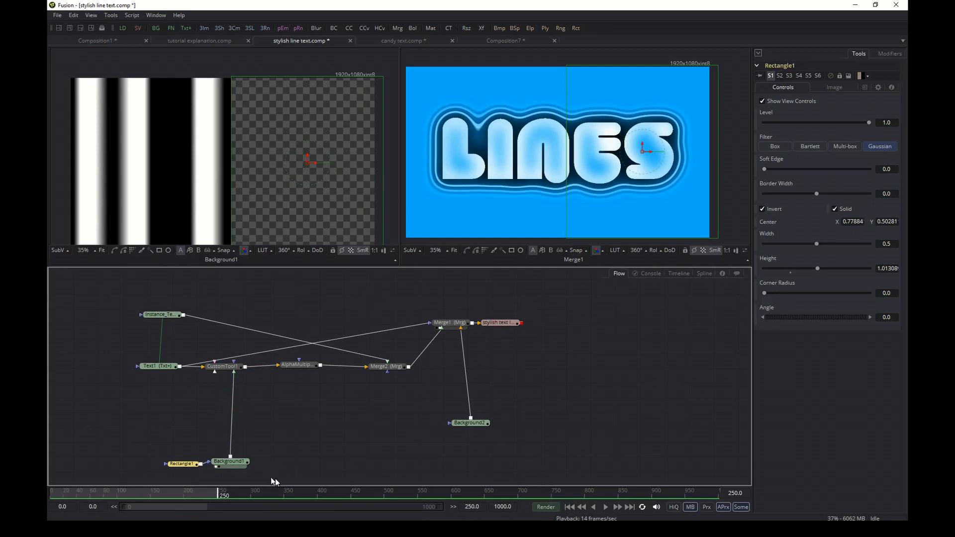
Examine Background1's -time/20 offset expression and play the gradient animation from frame 0, stopping after the second letter appears
click(241, 464)
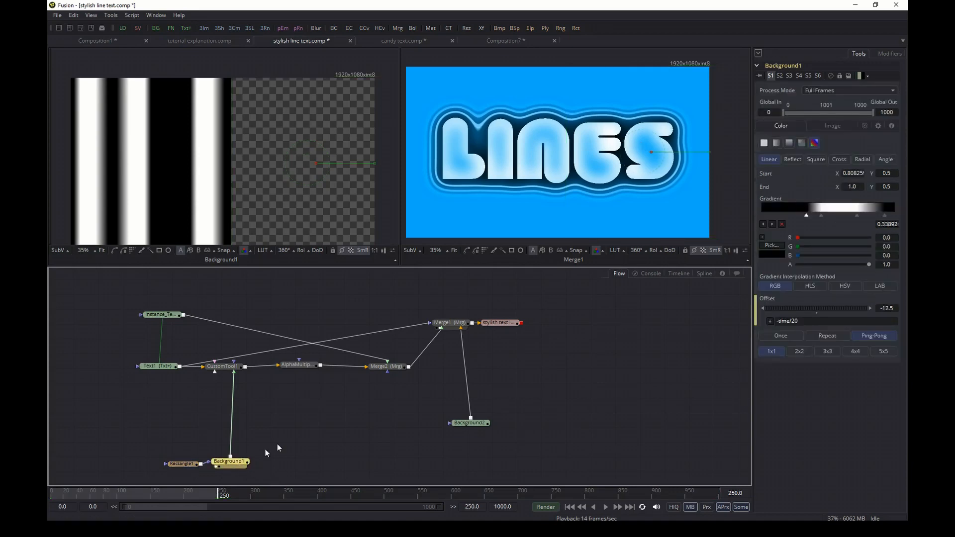
click(803, 318)
click(569, 507)
click(606, 507)
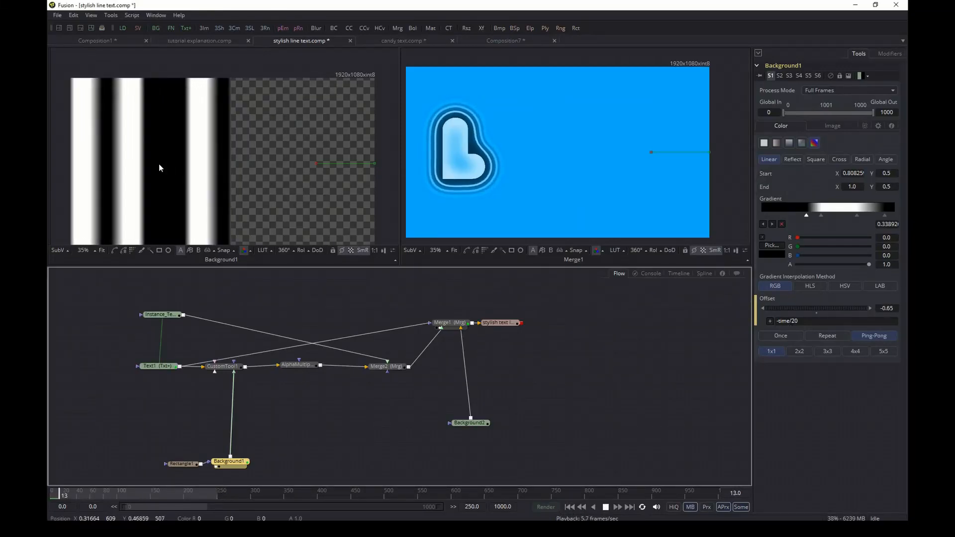
click(605, 507)
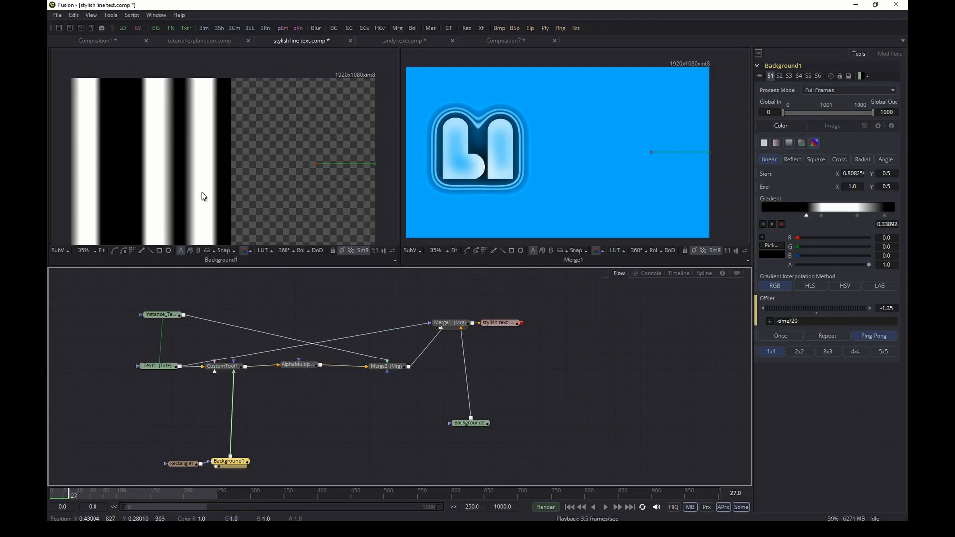
View the CustomTool1 output, compare it with the Background1 gradient, and display the AlphaMultiply1 output
scroll(198, 194, down, 1)
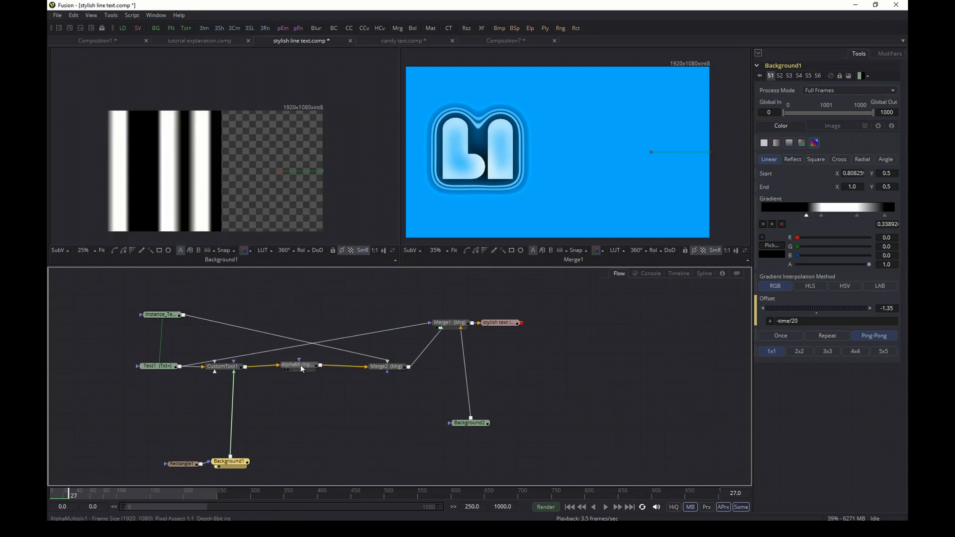
drag(222, 369, 238, 192)
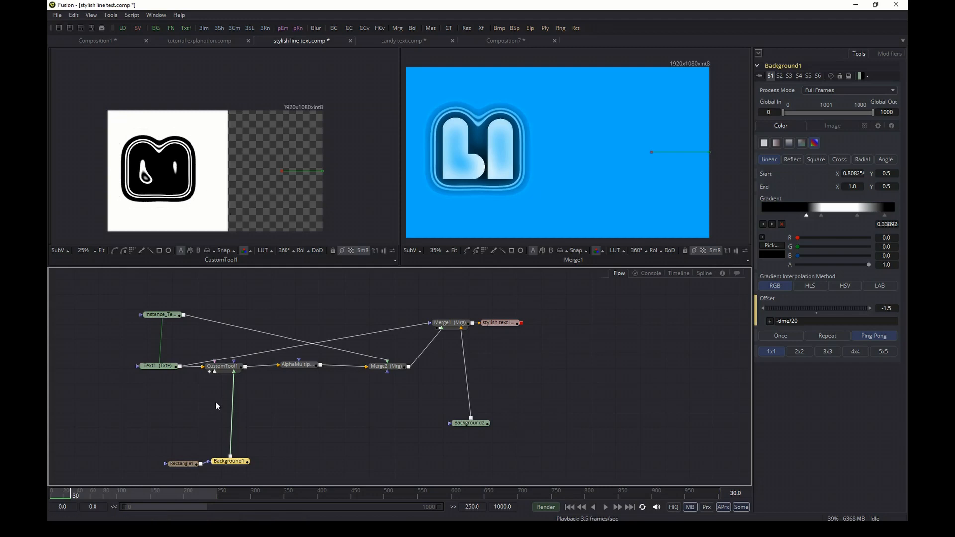
drag(235, 462, 210, 203)
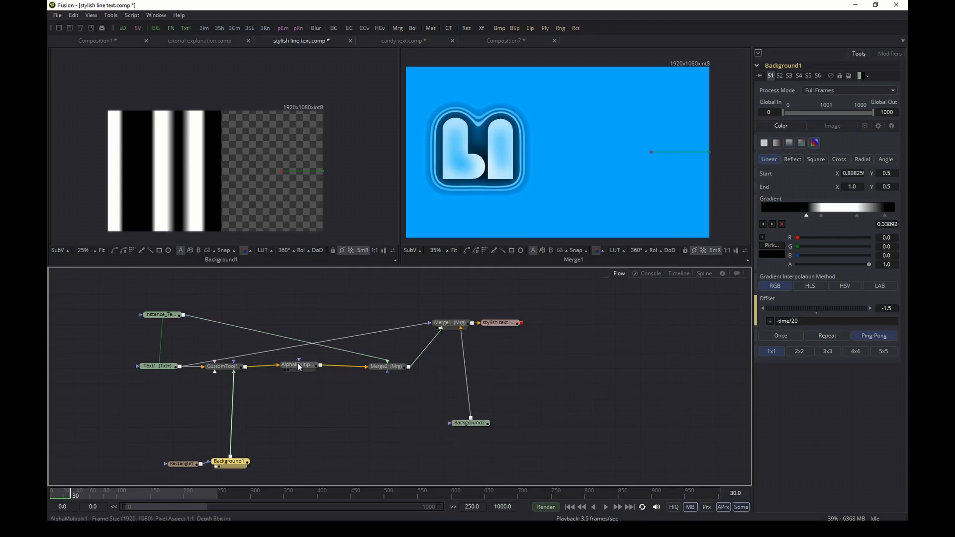
click(285, 371)
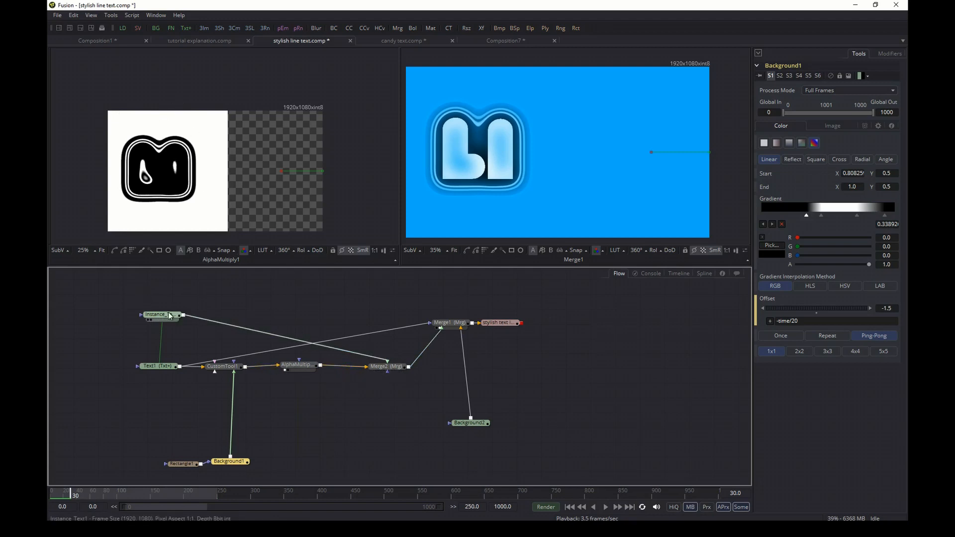
View the outputs of Merge2 and Merge1 in turn, and open the color settings of Background2
drag(393, 367, 284, 169)
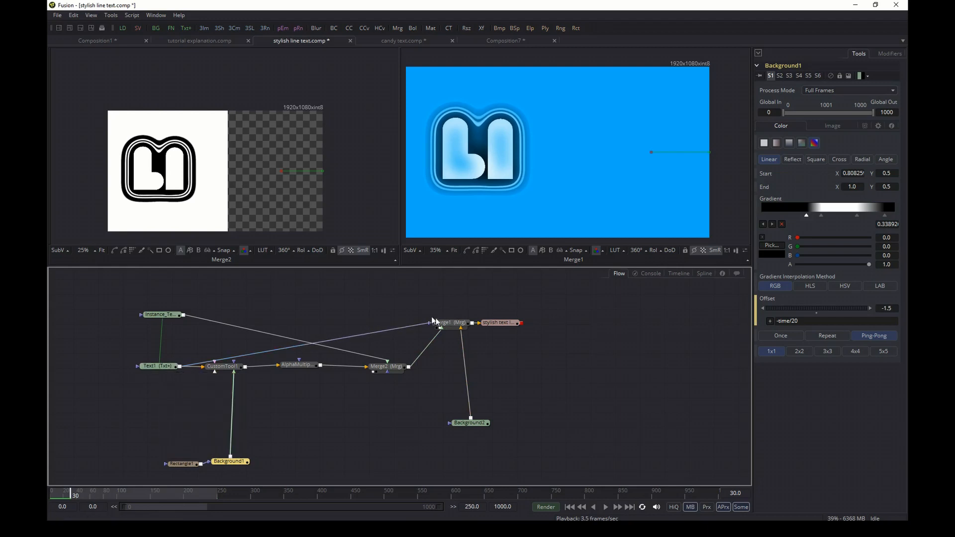
drag(207, 164, 207, 162)
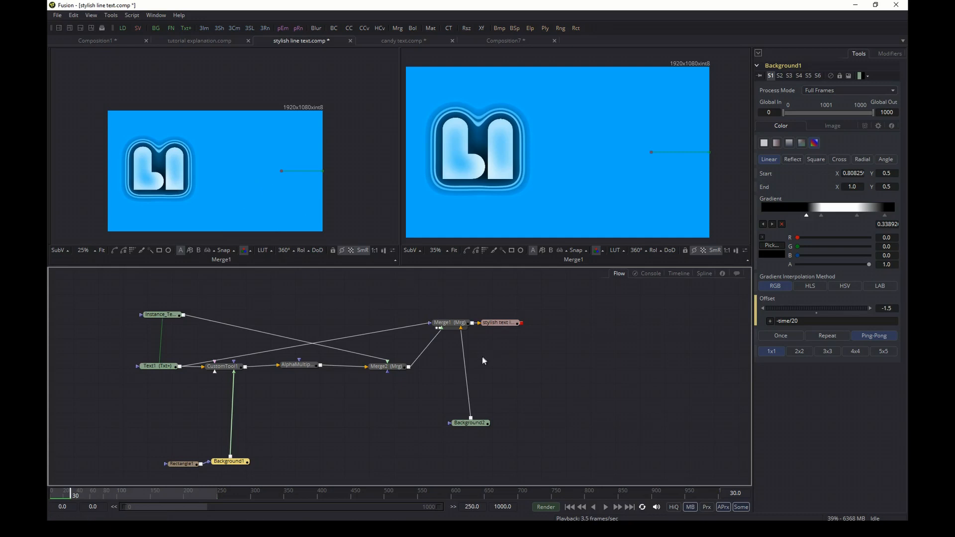
click(472, 424)
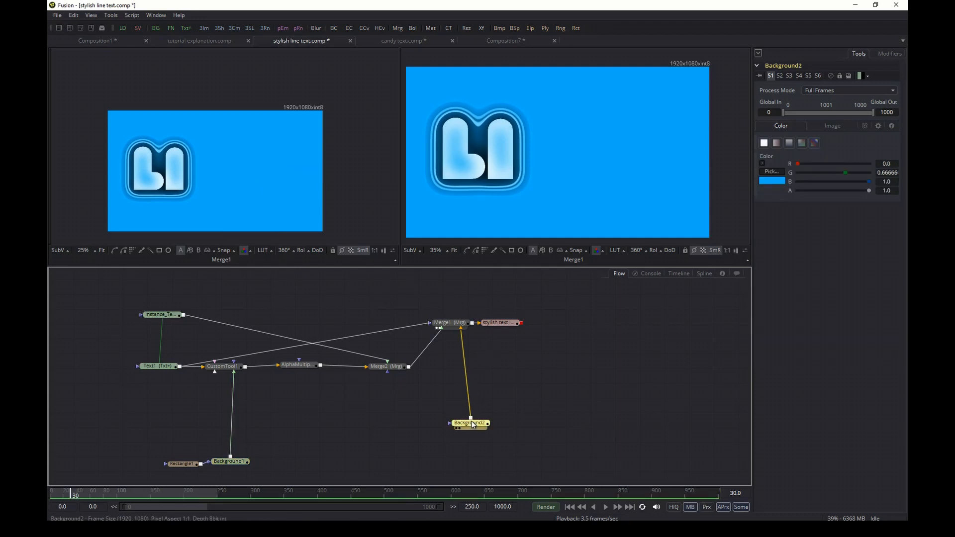